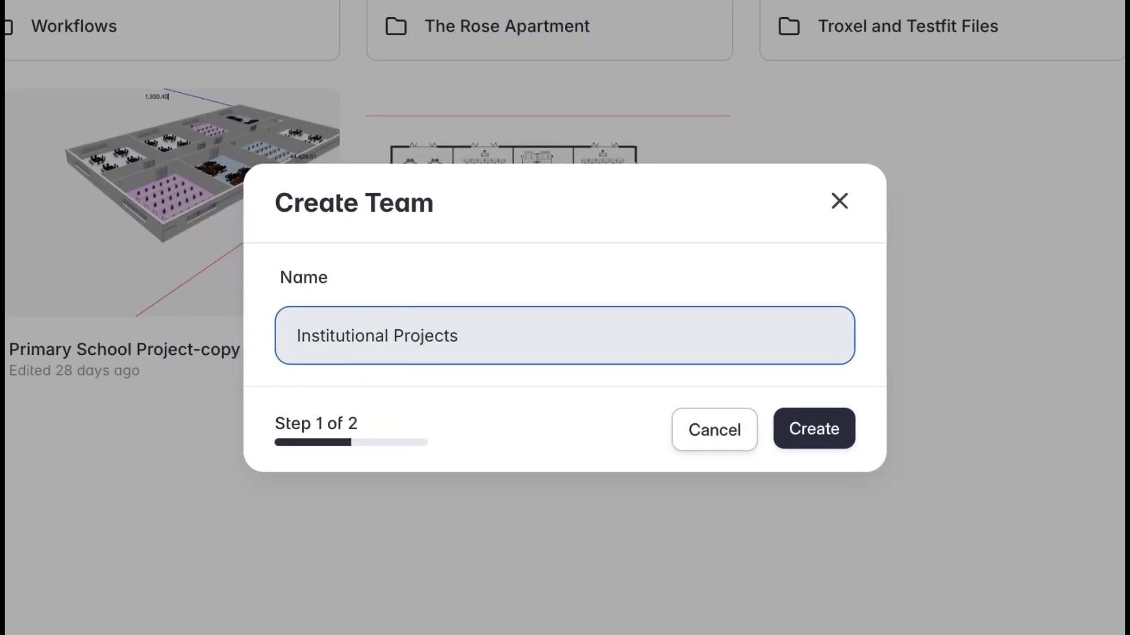
# Create the 'Institutional Projects' team and send an invite to a colleague's e-mail address
pyautogui.click(812, 429)
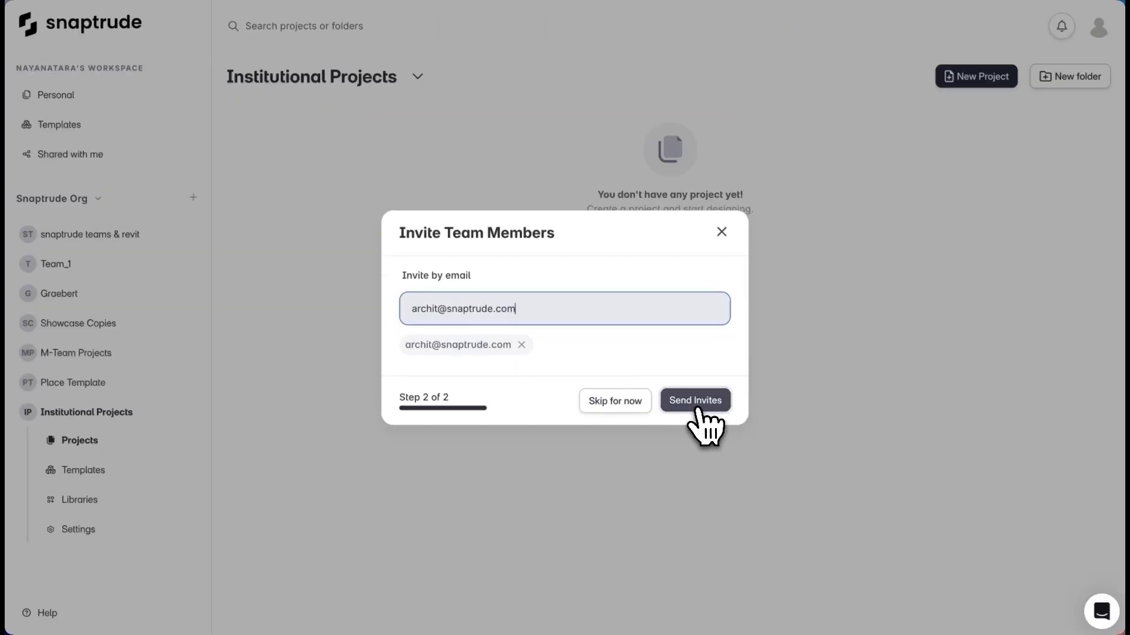
pyautogui.click(696, 401)
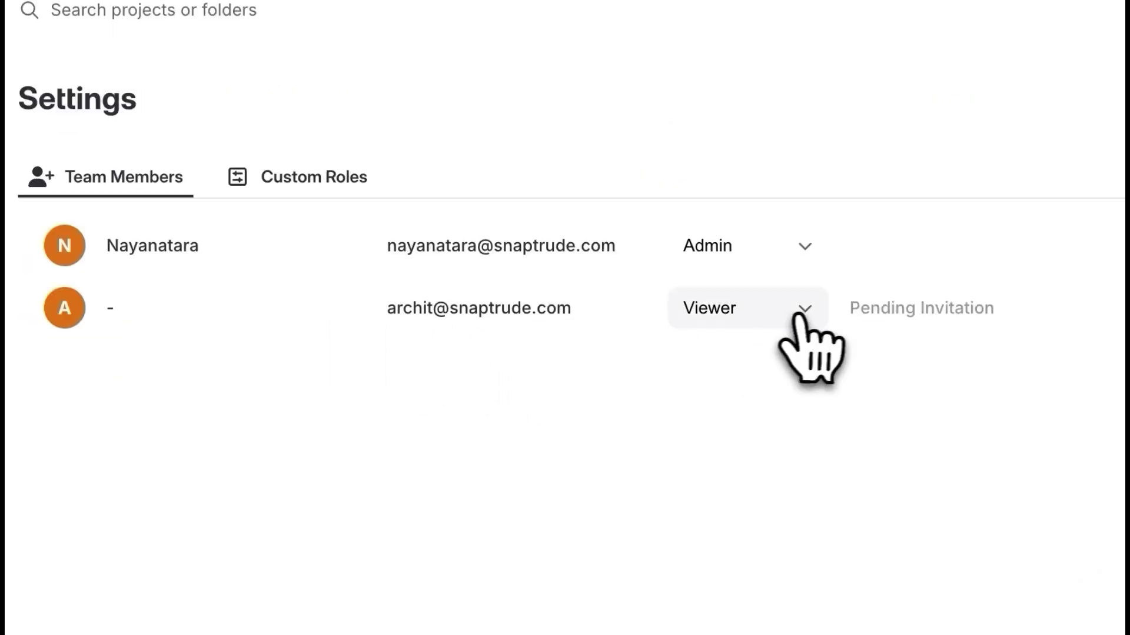
# Check the invitee's role options and Custom Roles permissions, then view the empty project list
pyautogui.click(803, 312)
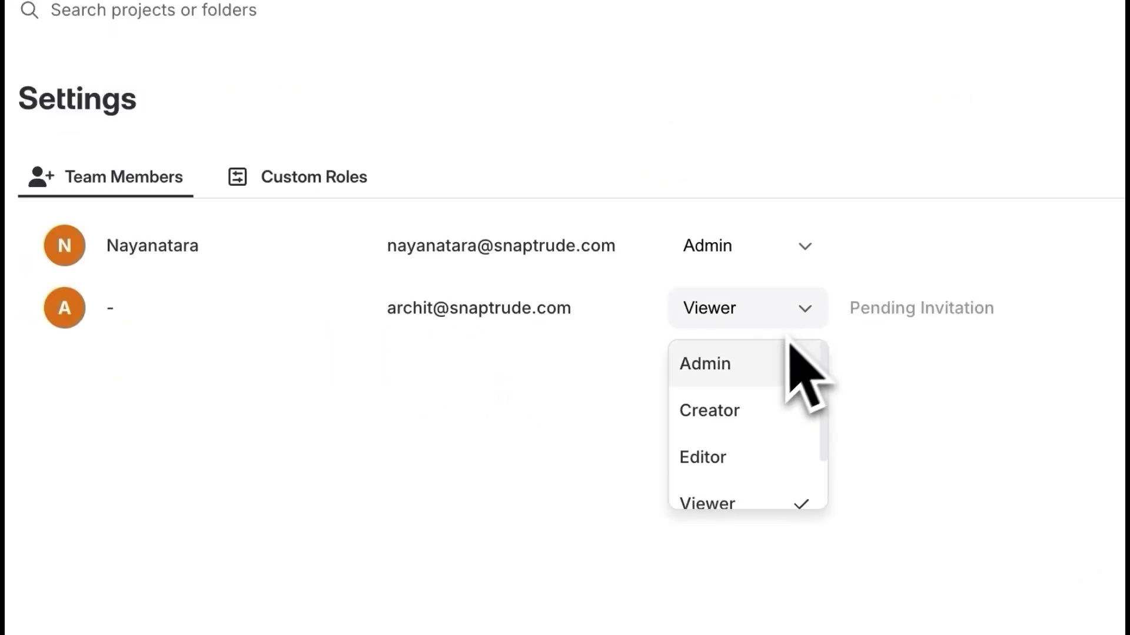
pyautogui.scroll(-1, 771, 415)
pyautogui.scroll(1, 768, 453)
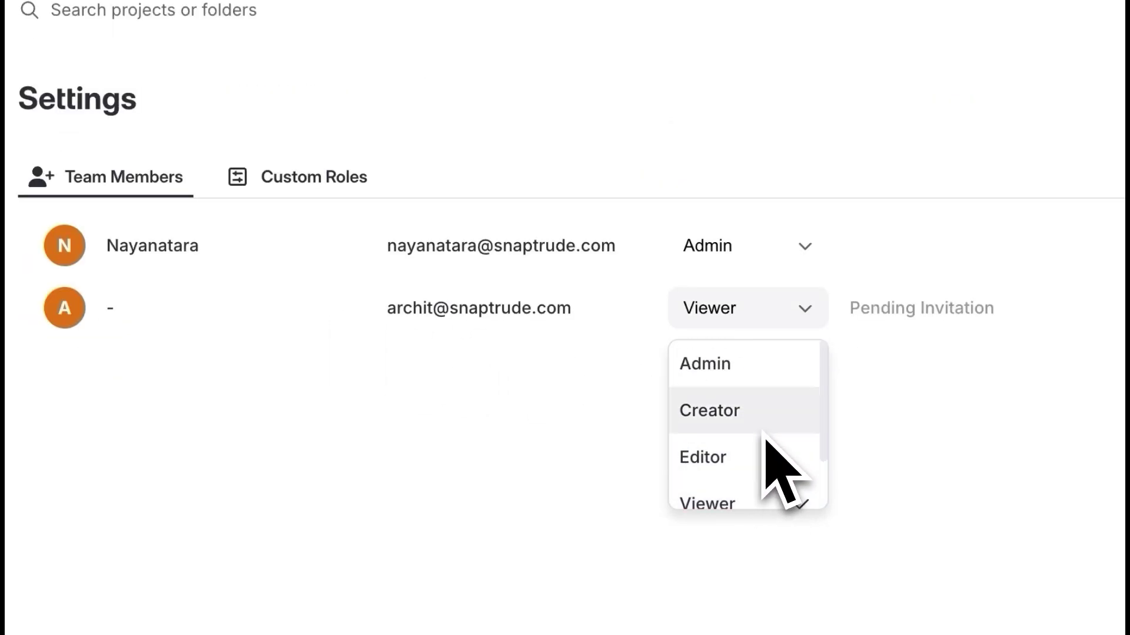
pyautogui.click(320, 178)
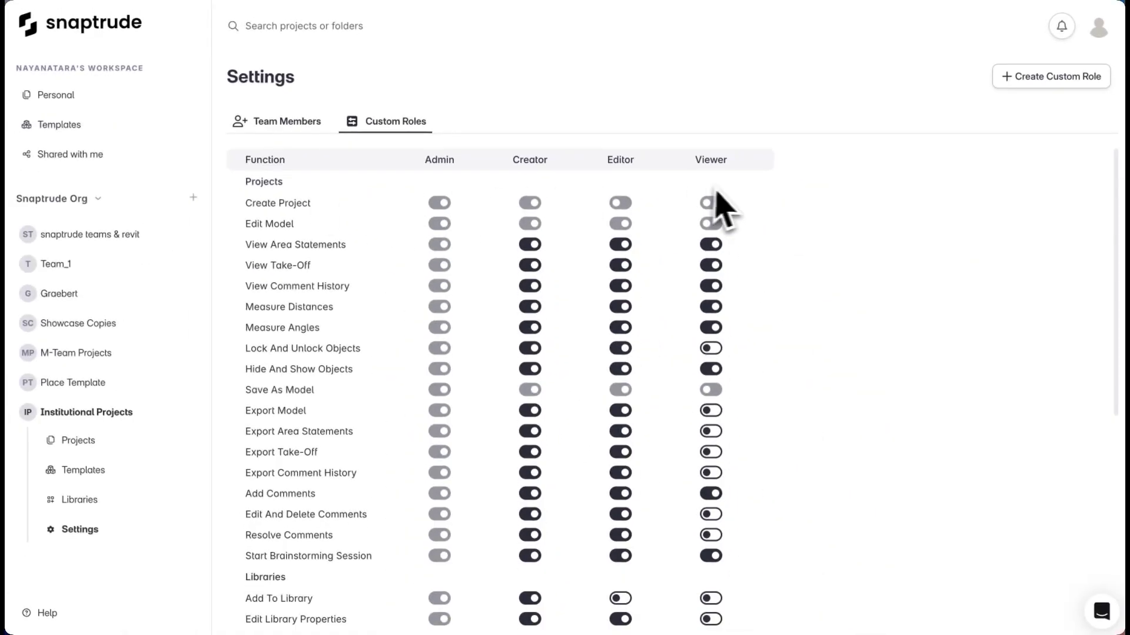
pyautogui.scroll(-3, 653, 282)
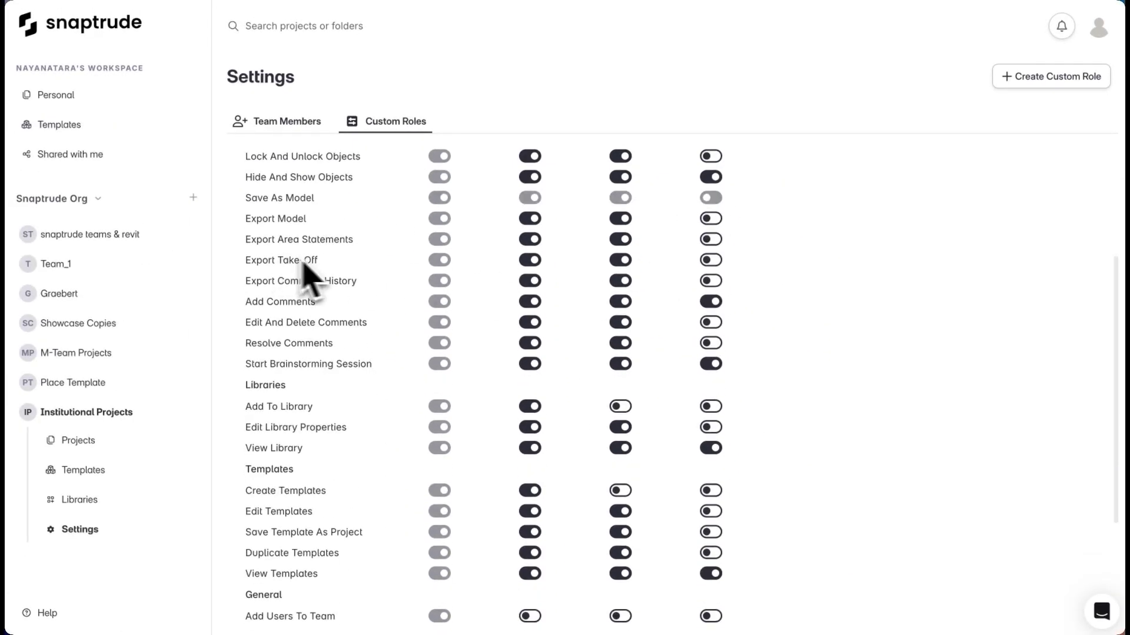
pyautogui.scroll(-3, 388, 315)
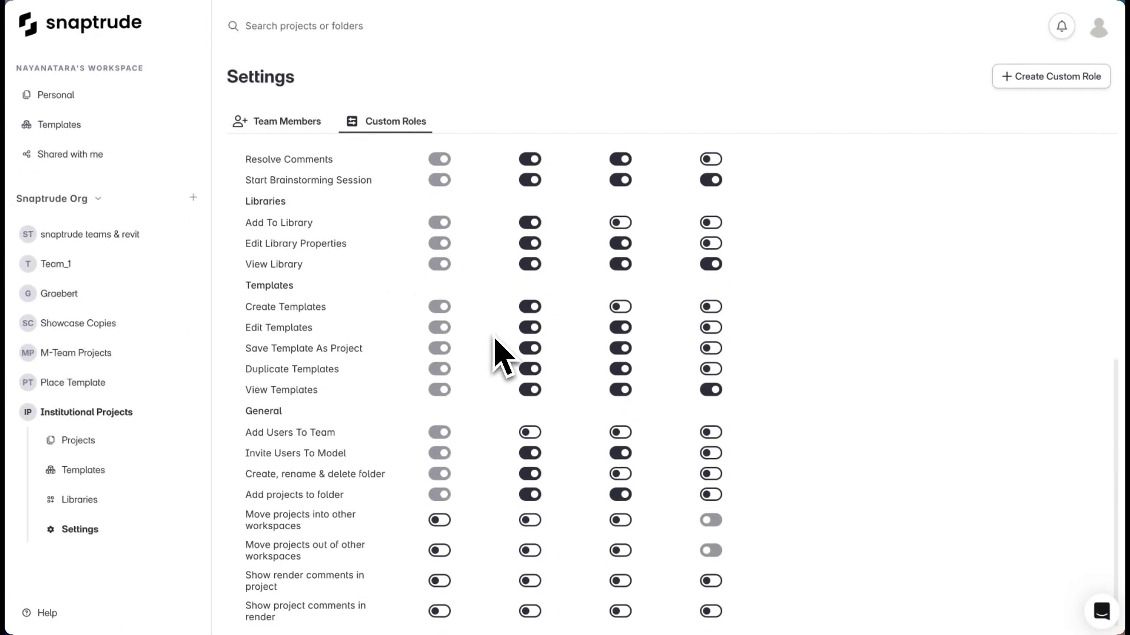
pyautogui.click(85, 442)
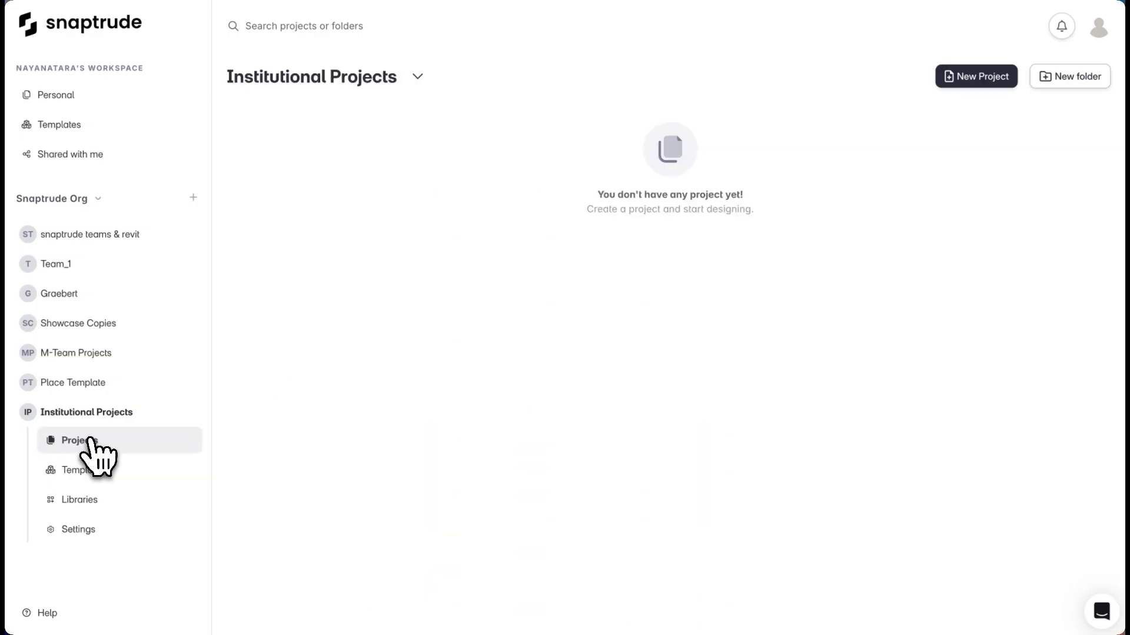
# Create a new project and have AI Program Creator generate a K-12 program for 2000 US students
pyautogui.click(954, 79)
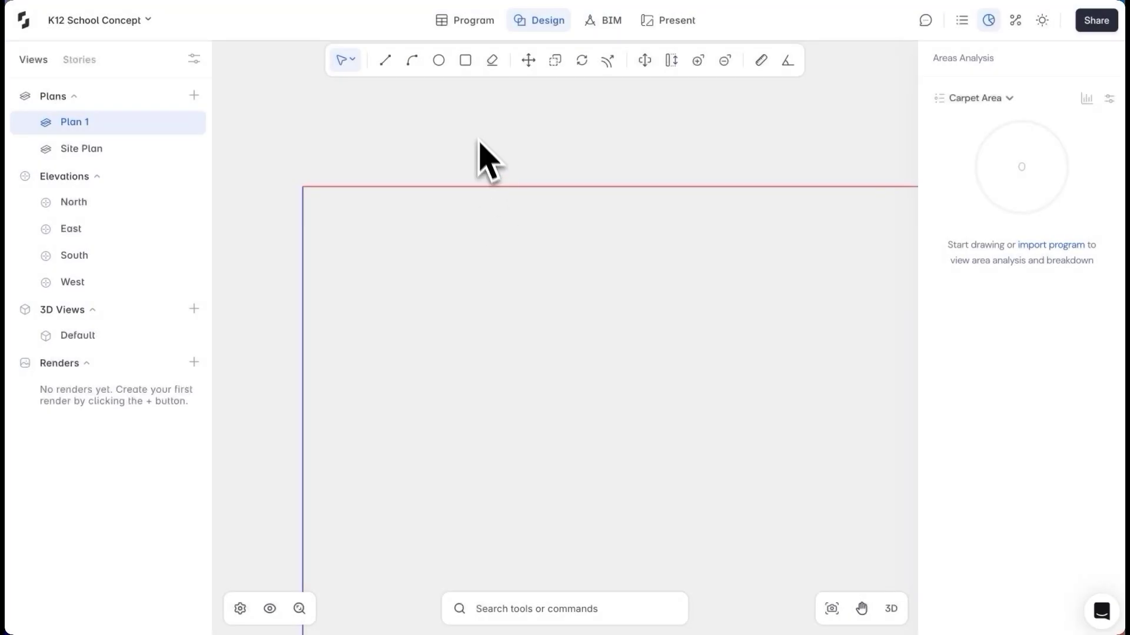
pyautogui.click(474, 24)
pyautogui.click(89, 584)
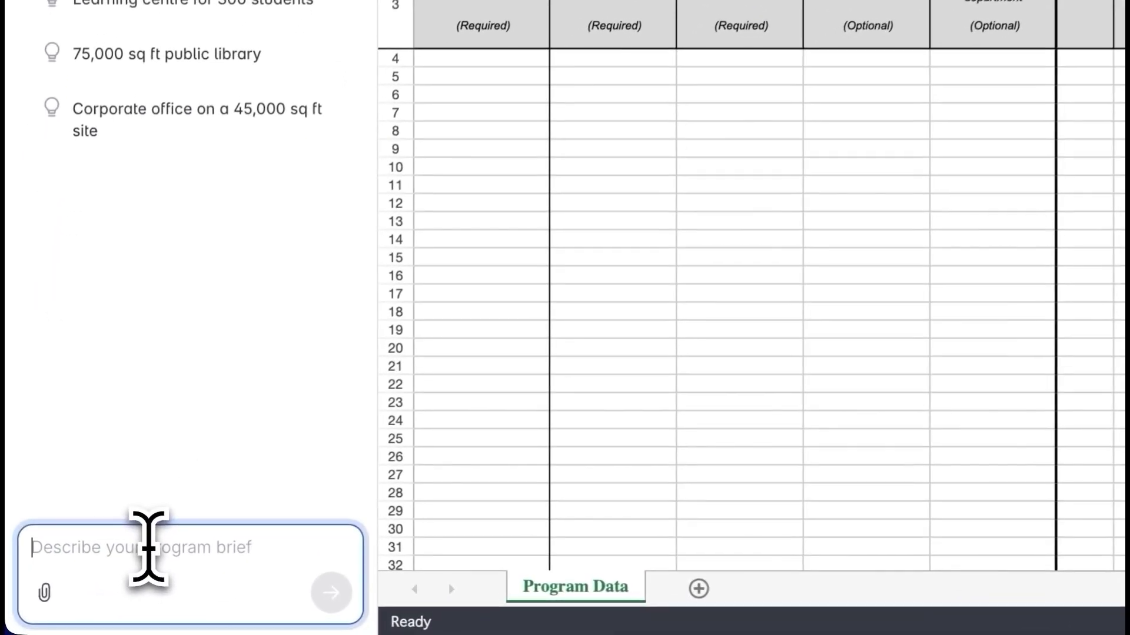
pyautogui.write('K')
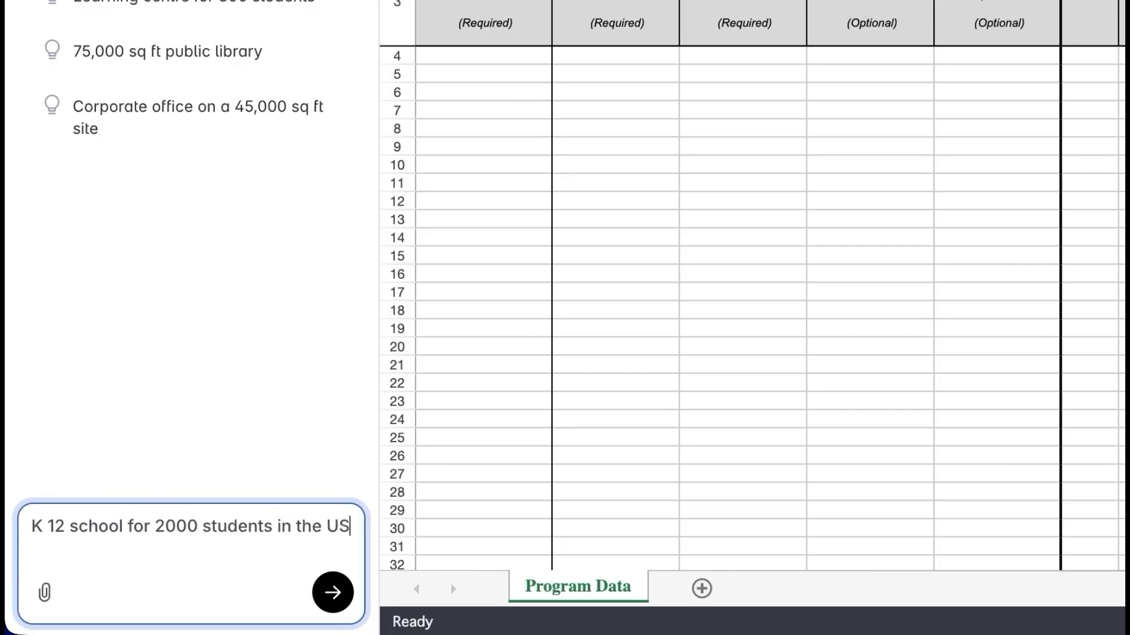
pyautogui.press('Return')
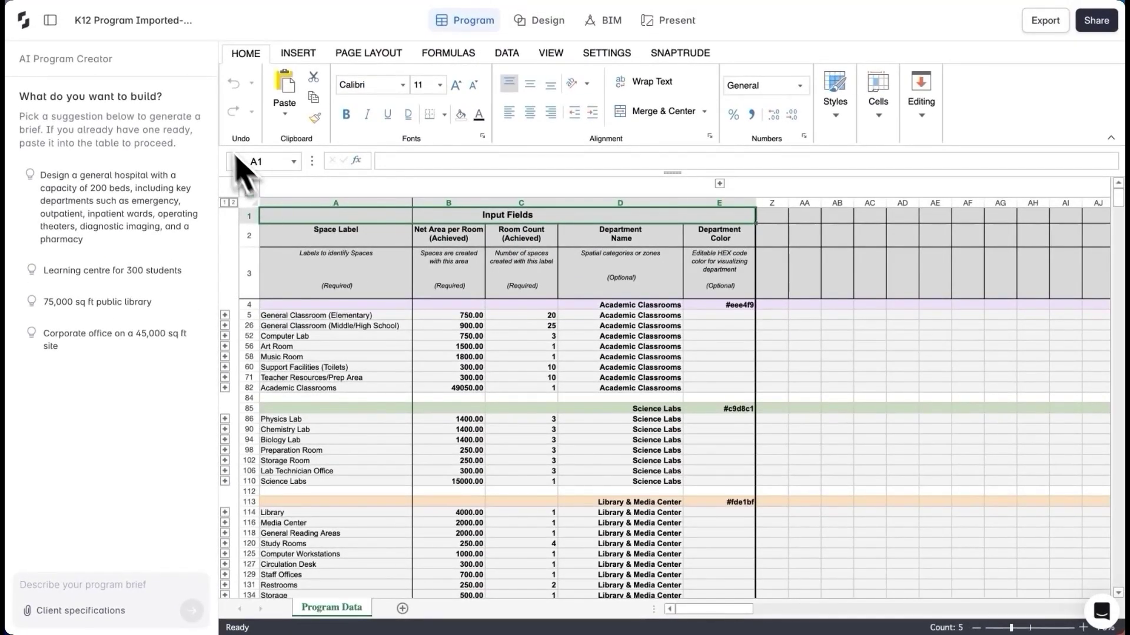
# Add a Kindergarten row in A84 with area 900 and count 4
pyautogui.click(50, 20)
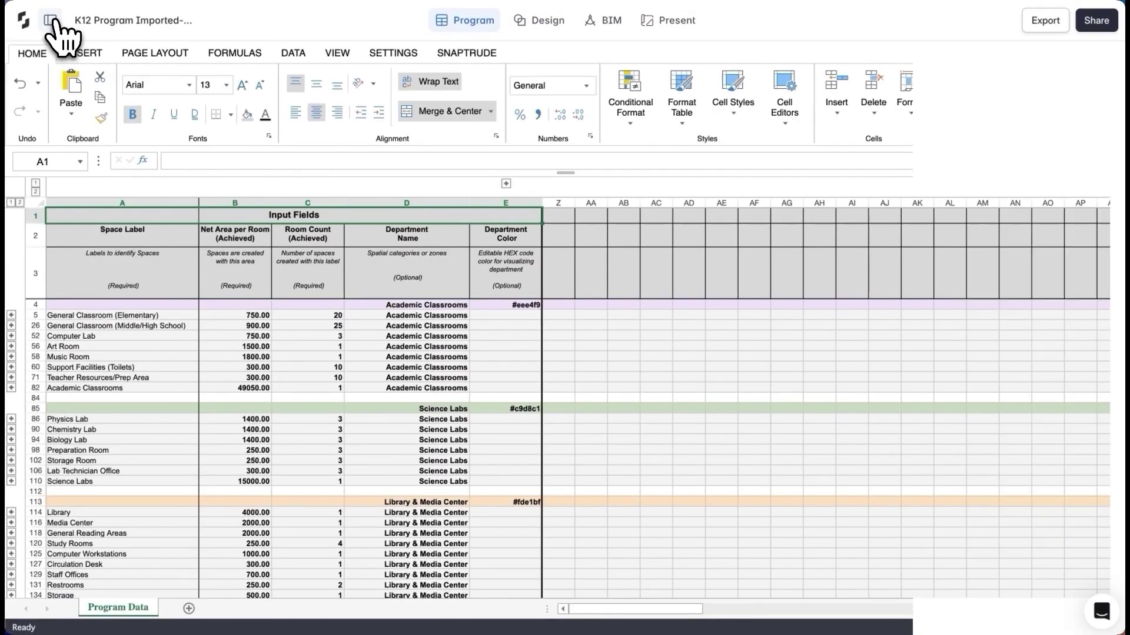
pyautogui.click(111, 398)
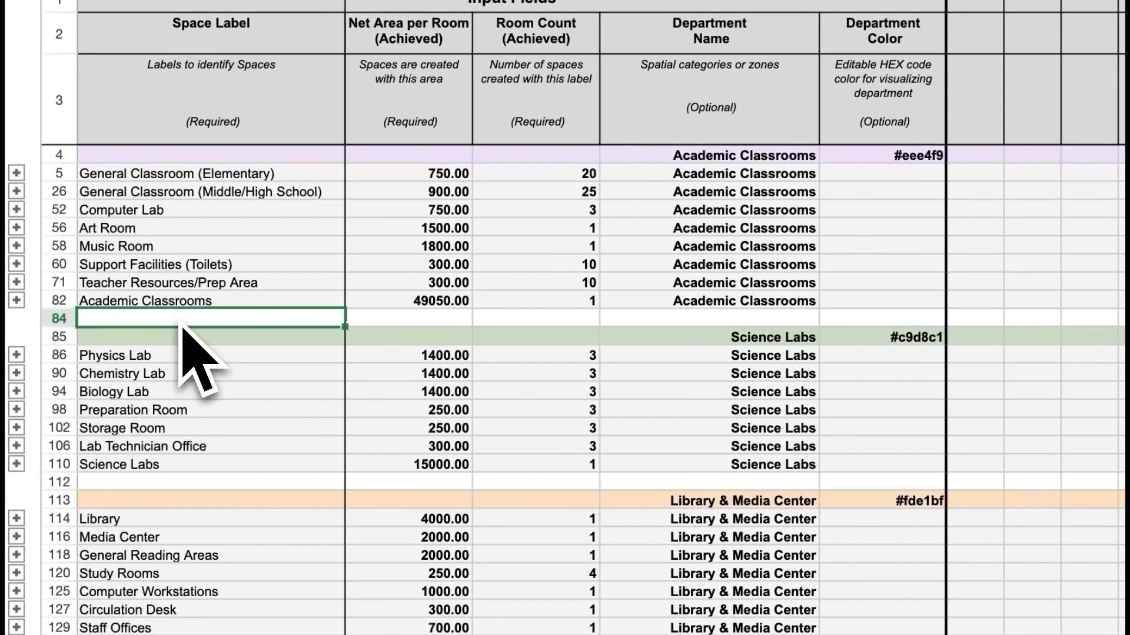
pyautogui.write('Kin')
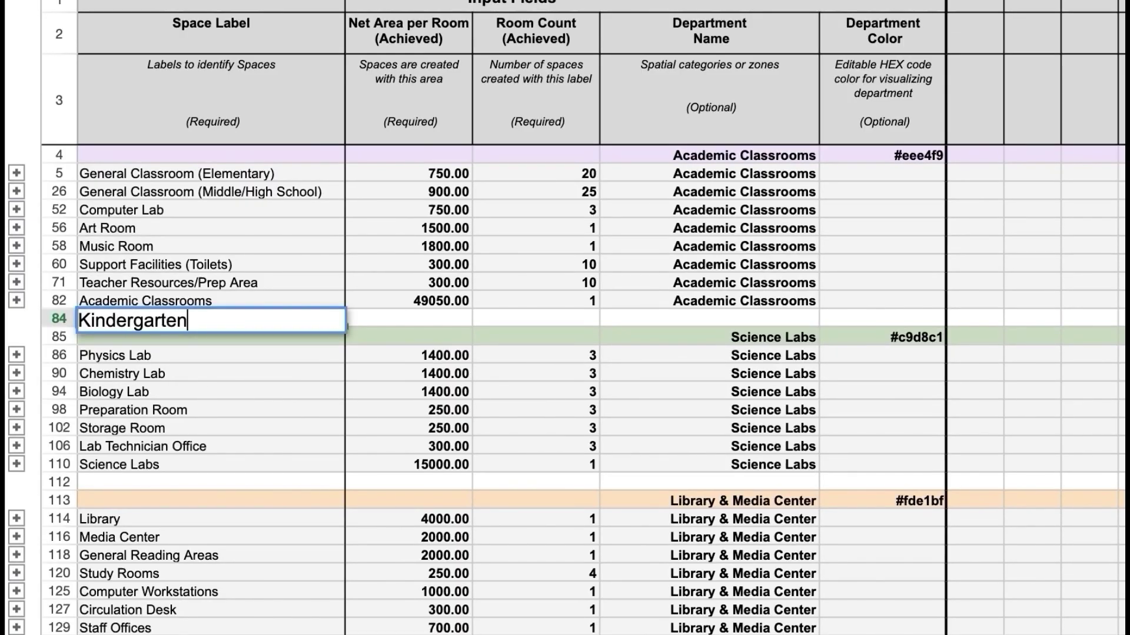
pyautogui.write('dergarten')
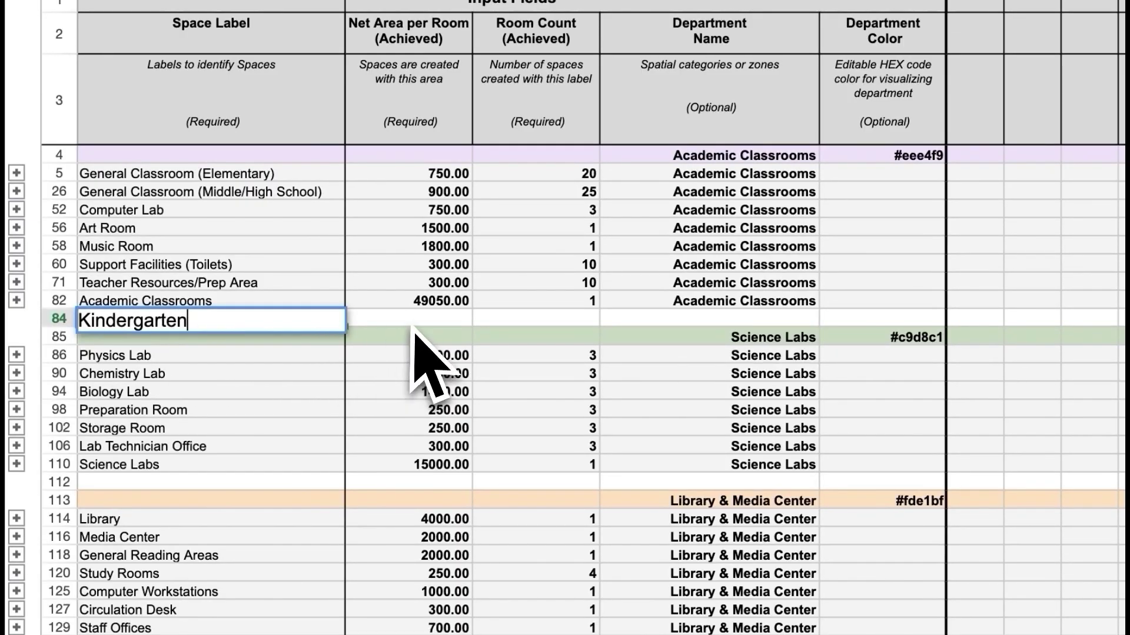
pyautogui.click(414, 324)
pyautogui.write('900')
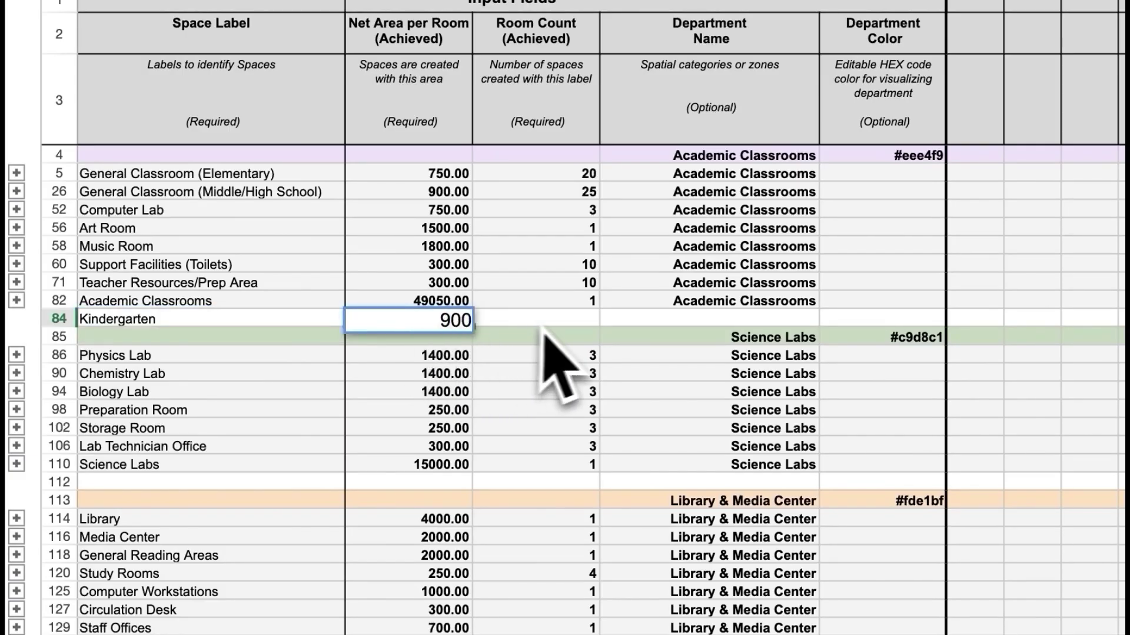
pyautogui.press('Tab')
pyautogui.write('4')
pyautogui.press('Tab')
# Reduce elementary classrooms in C5 to 16 and add a Fabrication Lab row: area 1400, count 1
pyautogui.click(583, 173)
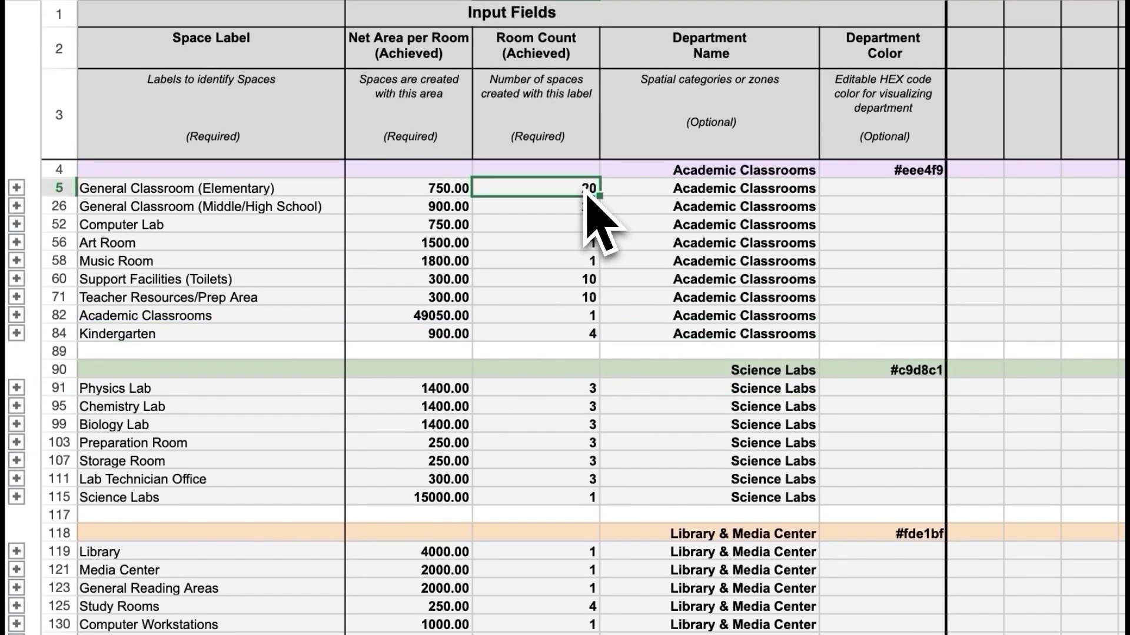
pyautogui.write('16')
pyautogui.press('Return')
pyautogui.write('Fabrication Lab')
pyautogui.press('Tab')
pyautogui.write('1400')
pyautogui.press('Tab')
pyautogui.write('1')
pyautogui.press('Tab')
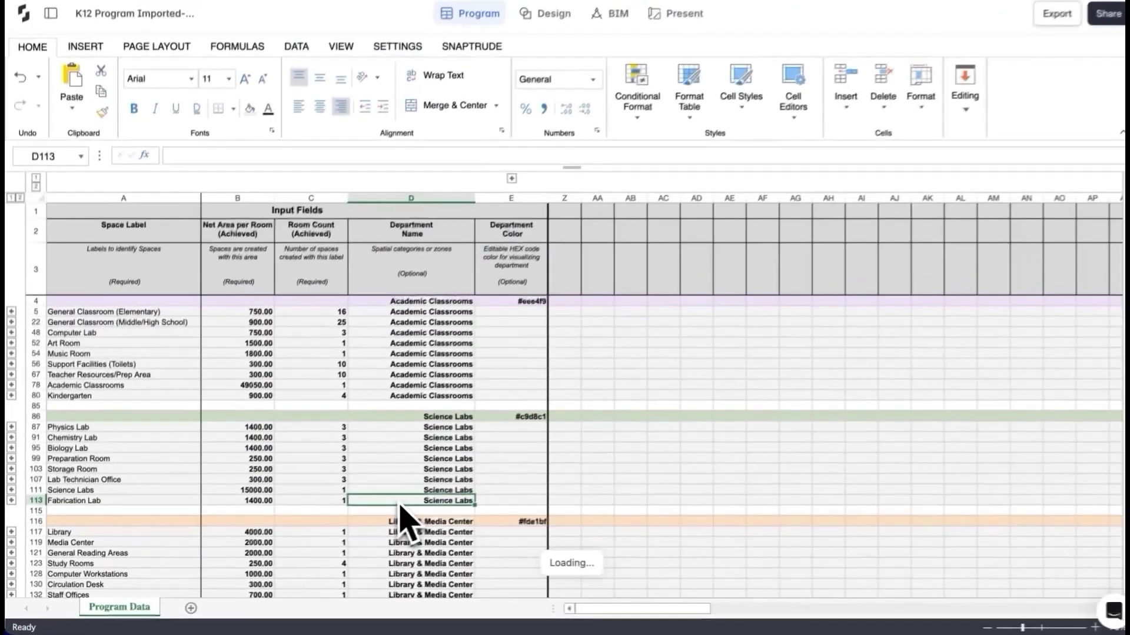
# Ask the AI Program Creator to add locker rooms to the outdoor sports area
pyautogui.click(50, 20)
pyautogui.click(65, 585)
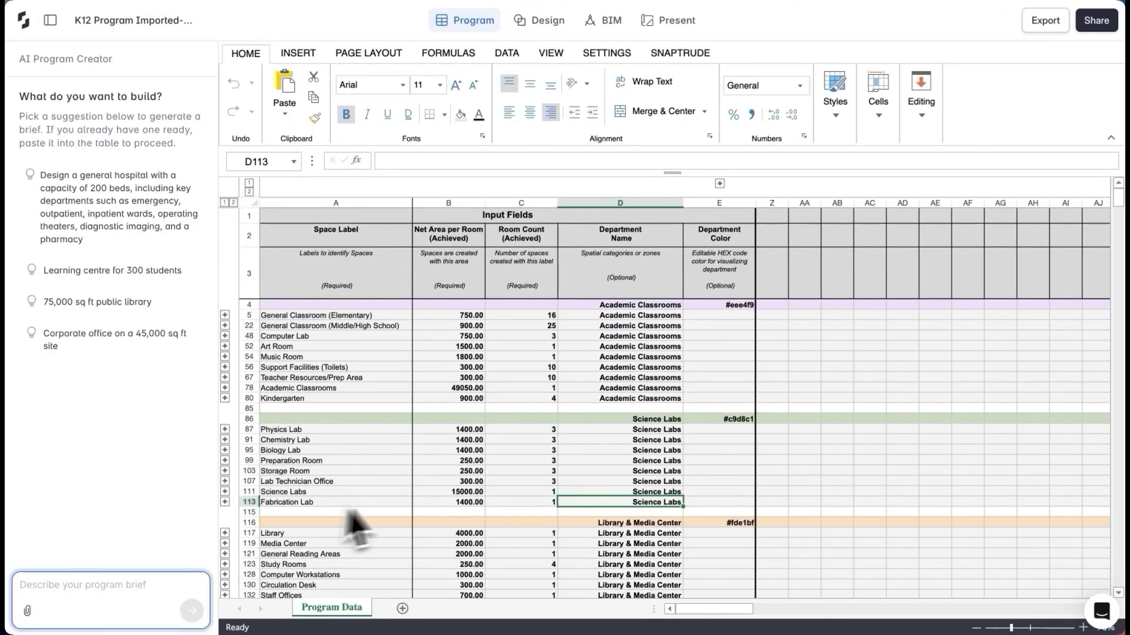
pyautogui.scroll(-15, 414, 518)
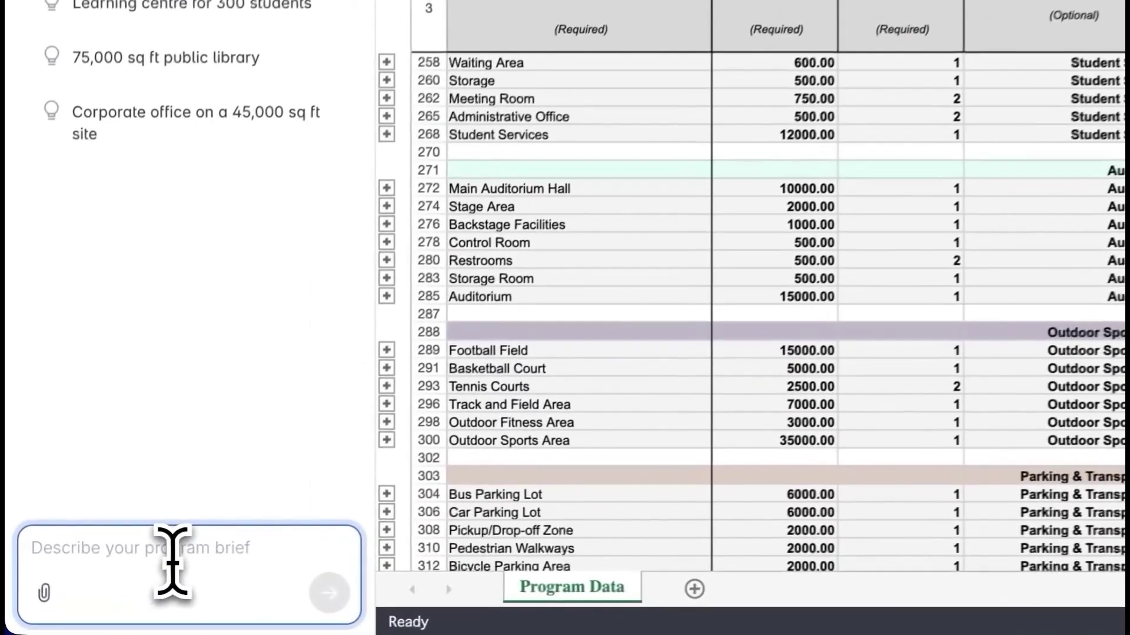
pyautogui.write('A')
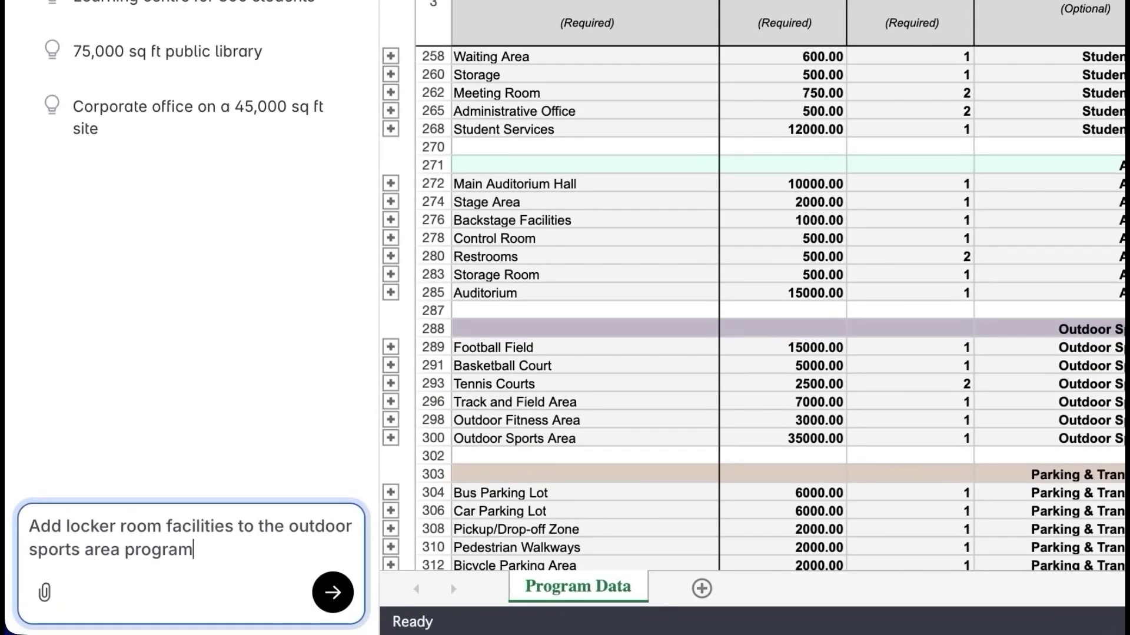
pyautogui.click(333, 592)
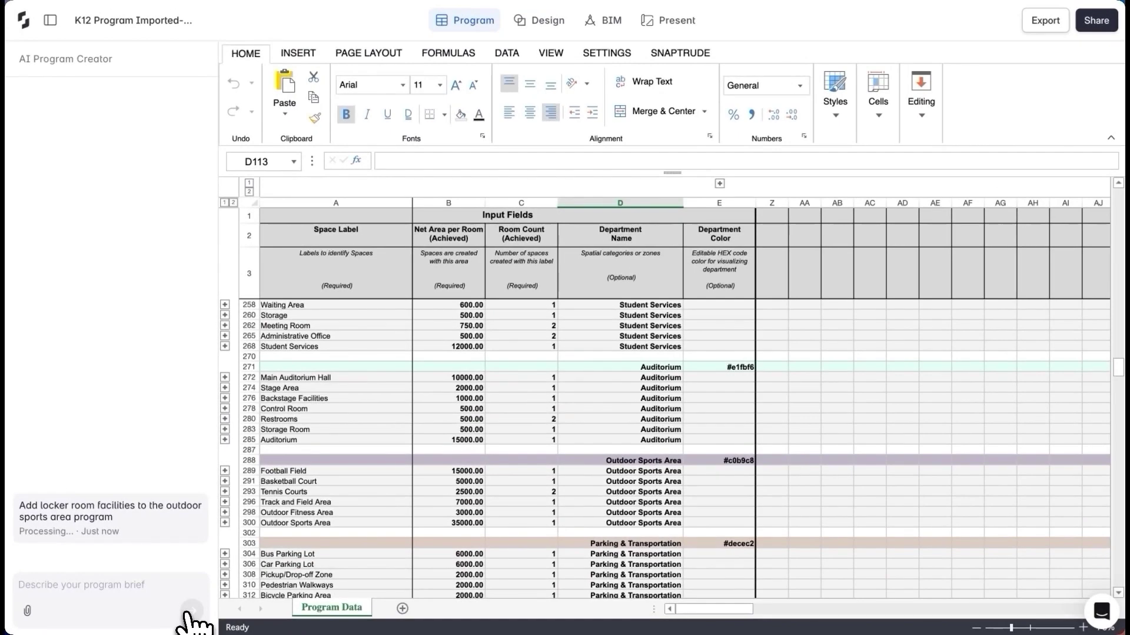
pyautogui.scroll(-2, 323, 565)
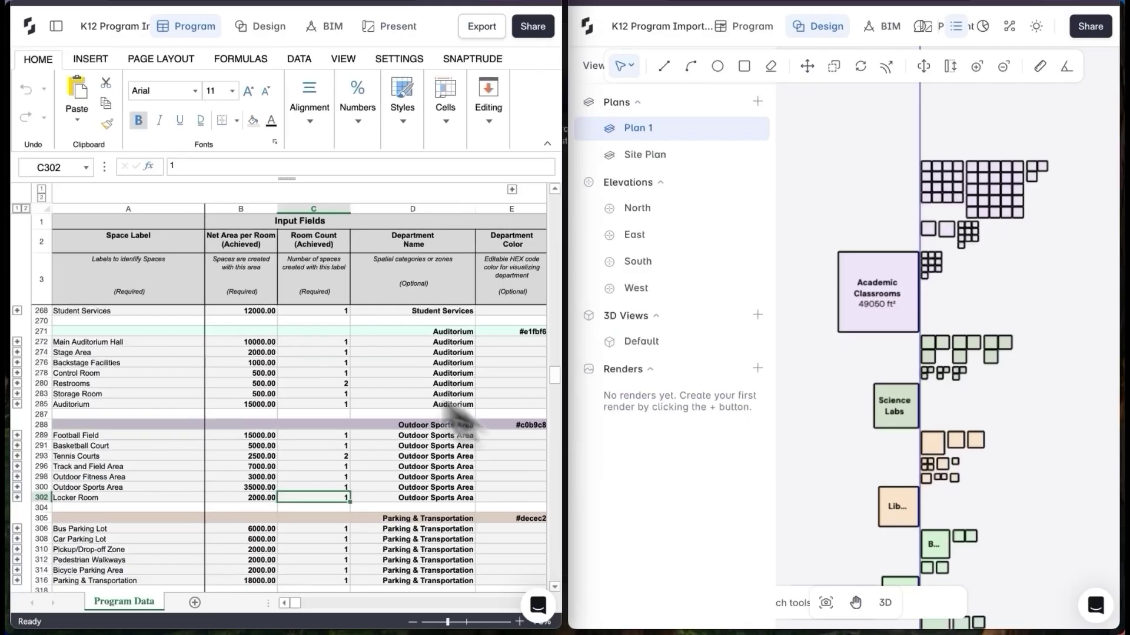
# Match Basketball Court in the sheet and Cafeteria Seating on the plan across the split views
pyautogui.scroll(-1, 298, 353)
pyautogui.scroll(5, 298, 353)
pyautogui.scroll(2, 293, 351)
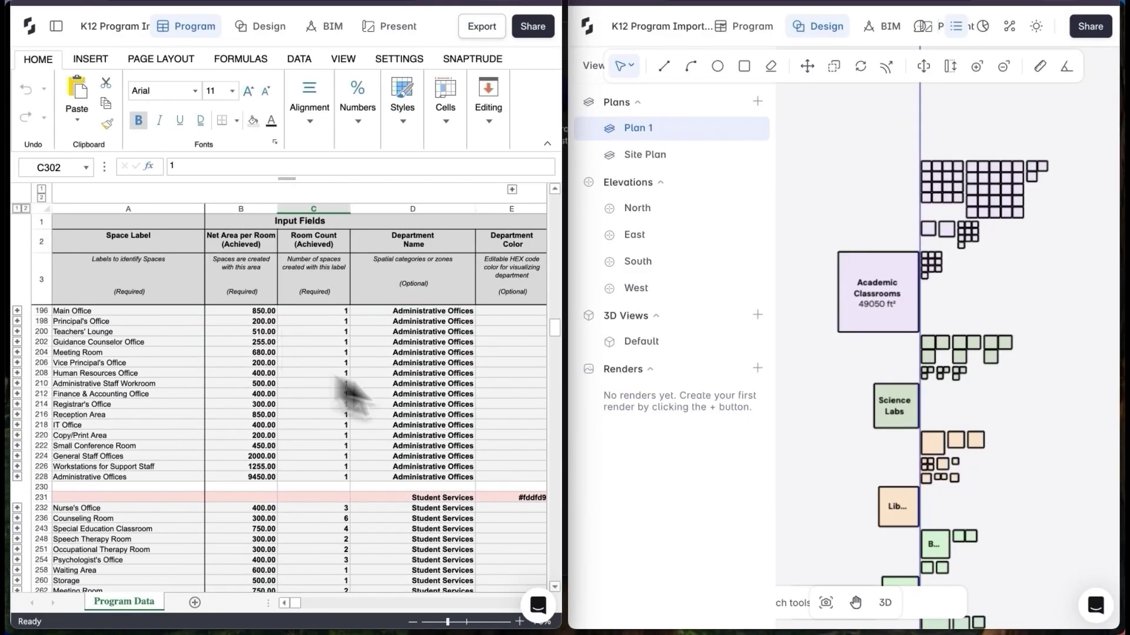
pyautogui.scroll(-5, 862, 302)
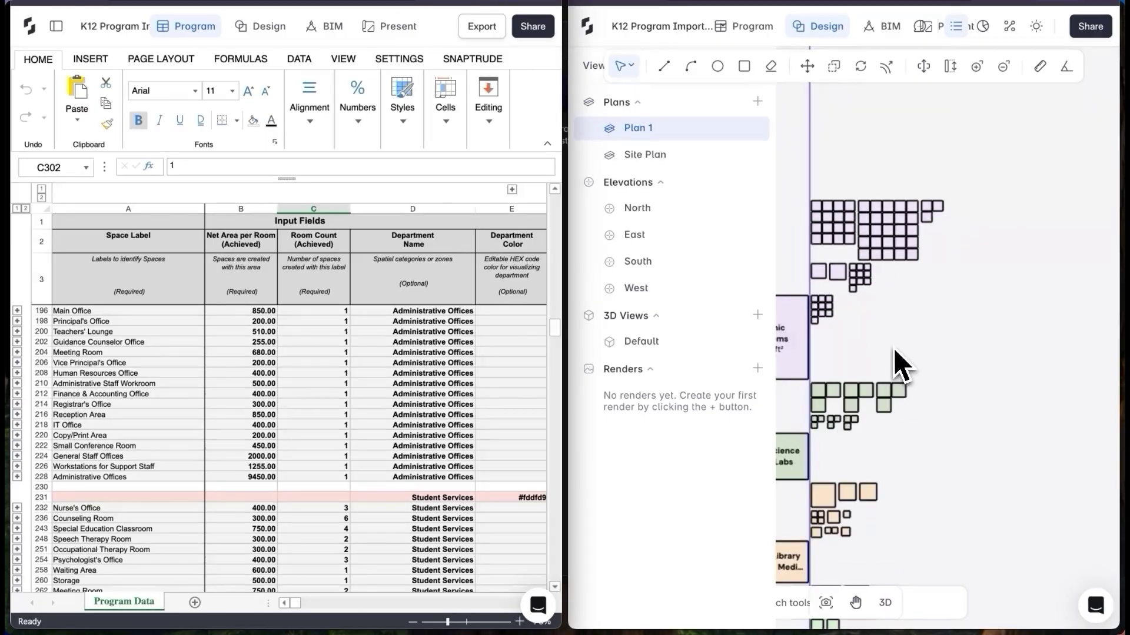
pyautogui.keyDown('ctrl'); pyautogui.scroll(5, 874, 355); pyautogui.keyUp('ctrl')
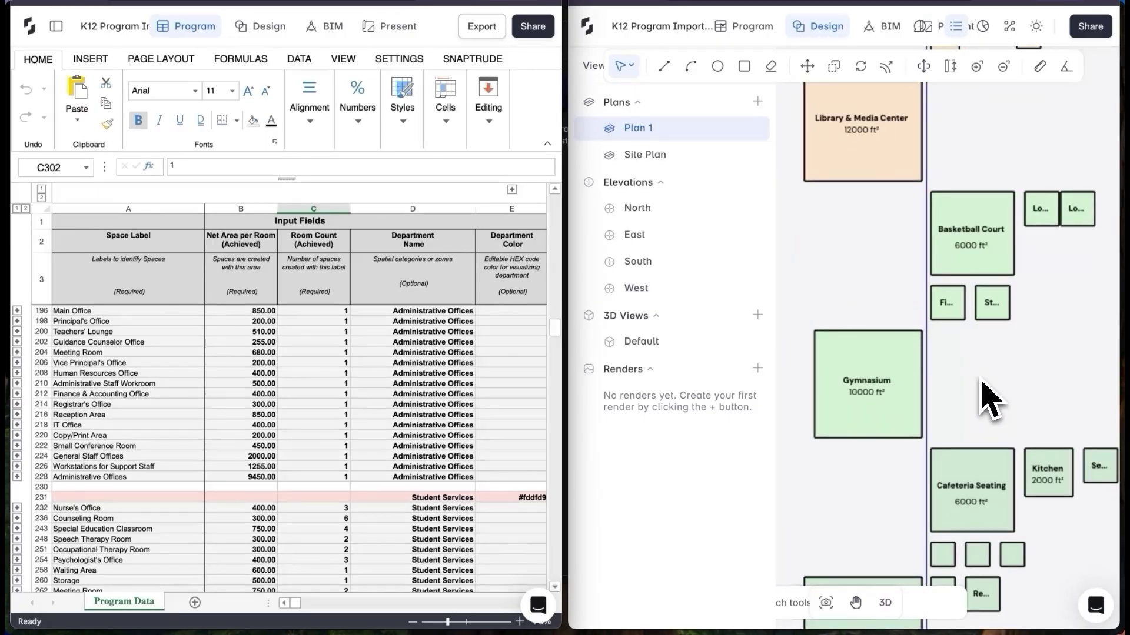
pyautogui.scroll(10, 232, 500)
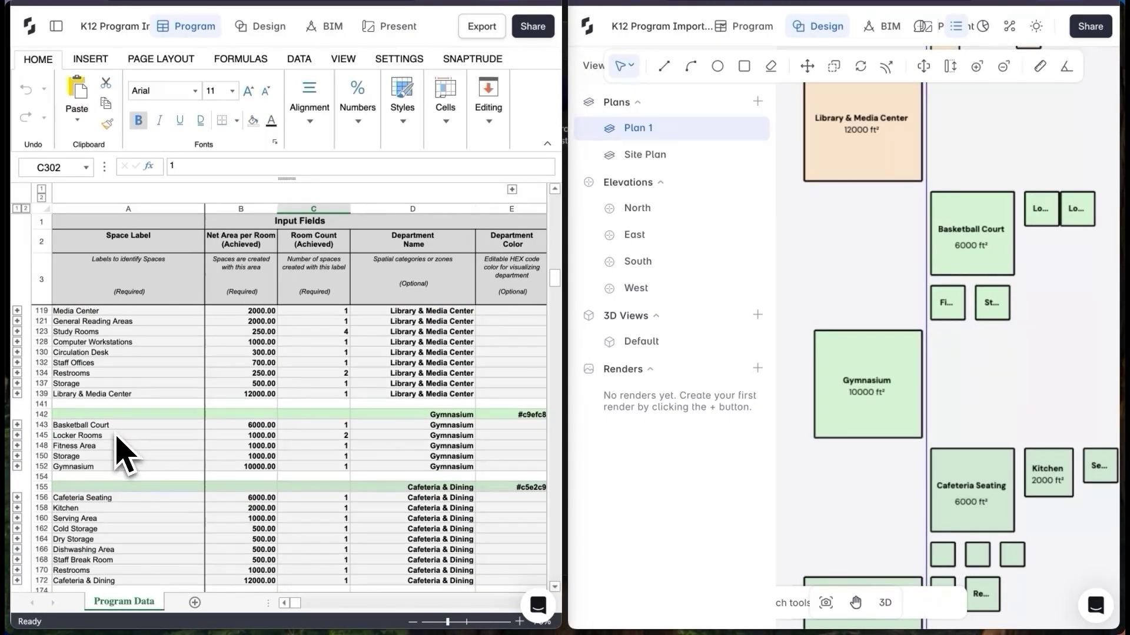
pyautogui.click(97, 426)
pyautogui.click(111, 499)
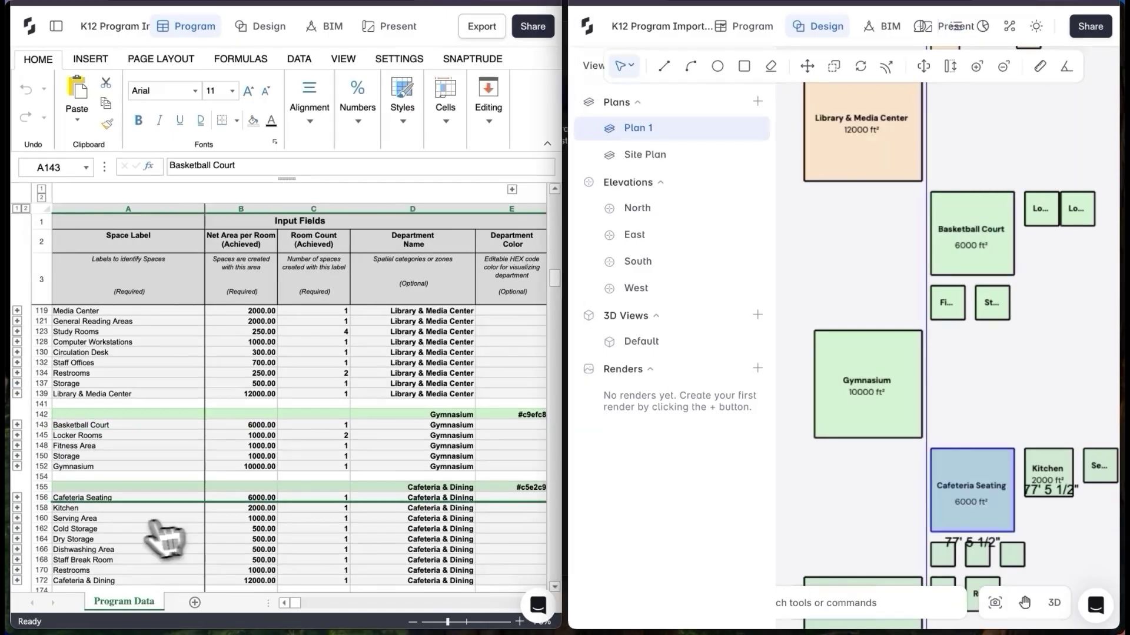
# Scroll the program sheet right to the Custom Calculation columns
pyautogui.hscroll(5, 441, 459)
pyautogui.scroll(10, 373, 214)
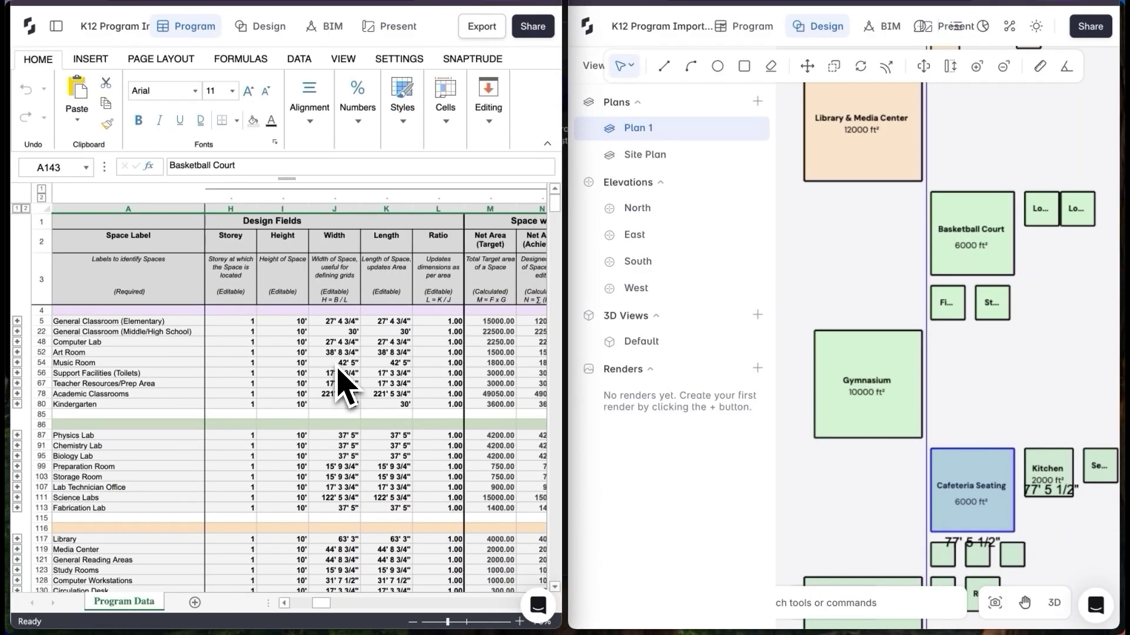
pyautogui.hscroll(3, 344, 386)
pyautogui.hscroll(4, 346, 387)
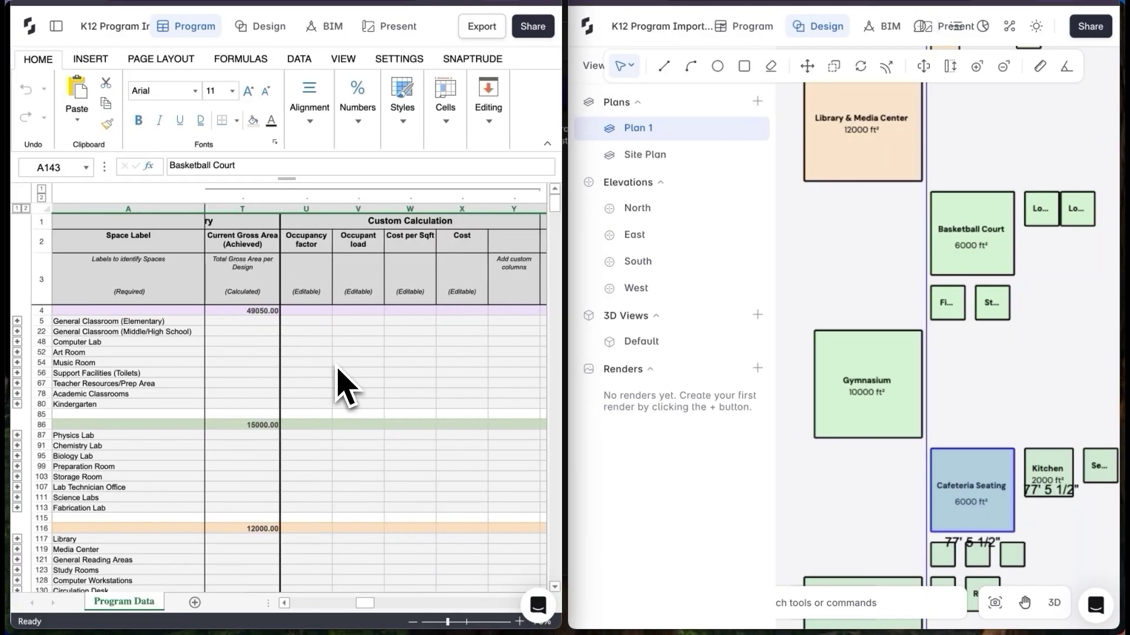
# Set occupancy factors of 40 and 30 for the two General Classroom types
pyautogui.click(303, 323)
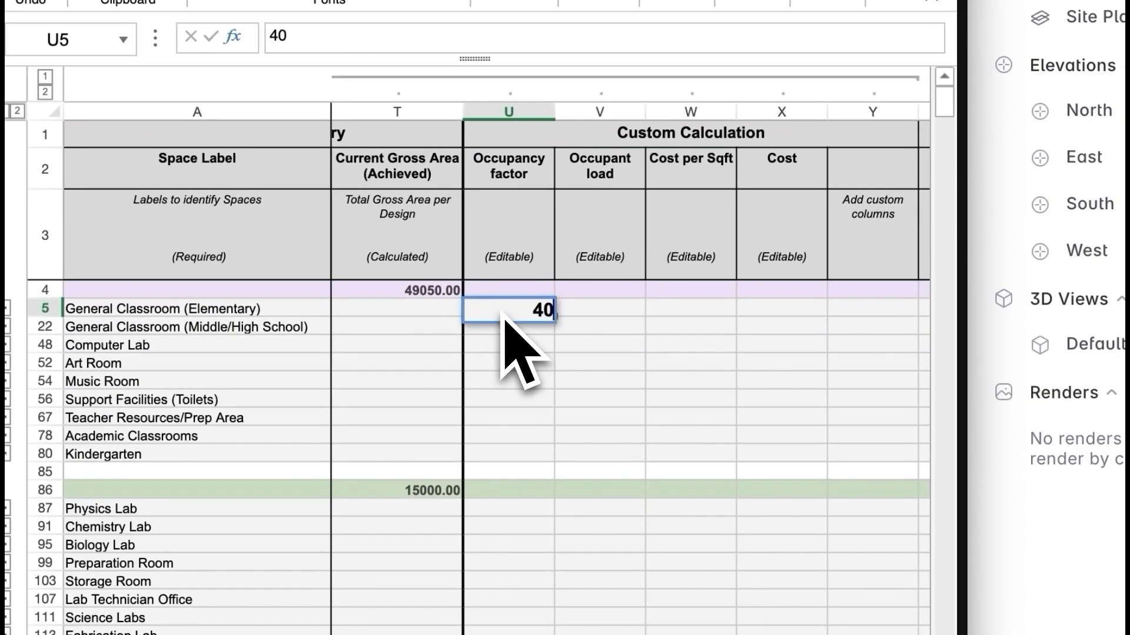
pyautogui.press('Return')
pyautogui.write('30')
# Compute occupant loads of 300 and 750 with =N5/U5 in V5, then shorten the classroom blocks
pyautogui.click(592, 310)
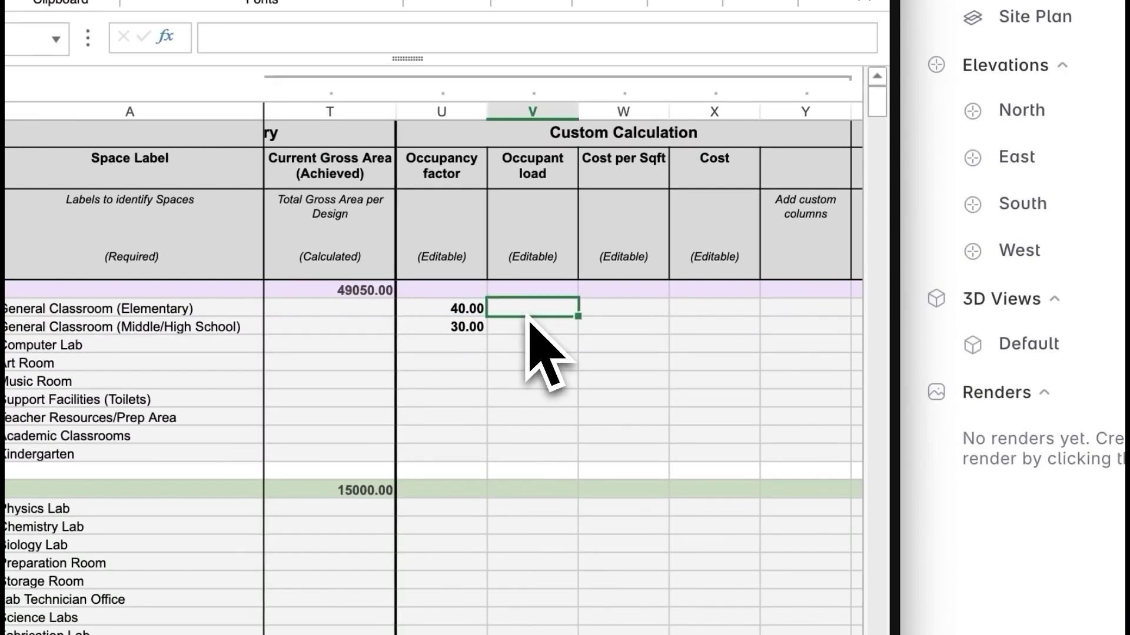
pyautogui.write('=')
pyautogui.hscroll(-3, 556, 321)
pyautogui.hscroll(-3, 488, 320)
pyautogui.hscroll(-3, 488, 319)
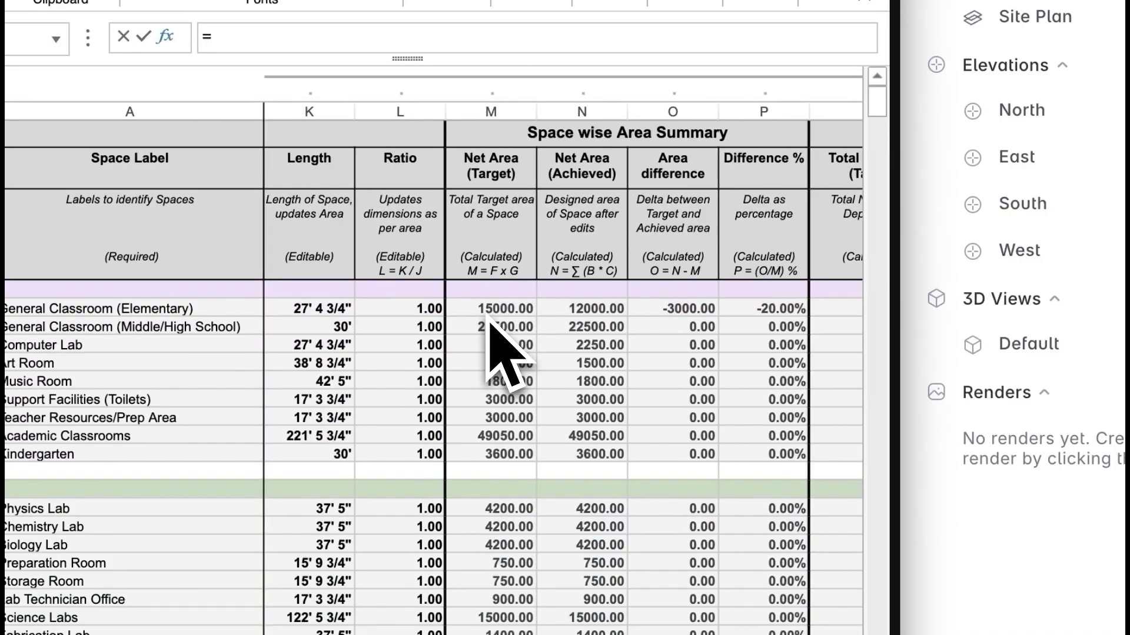
pyautogui.click(589, 309)
pyautogui.hscroll(5, 578, 314)
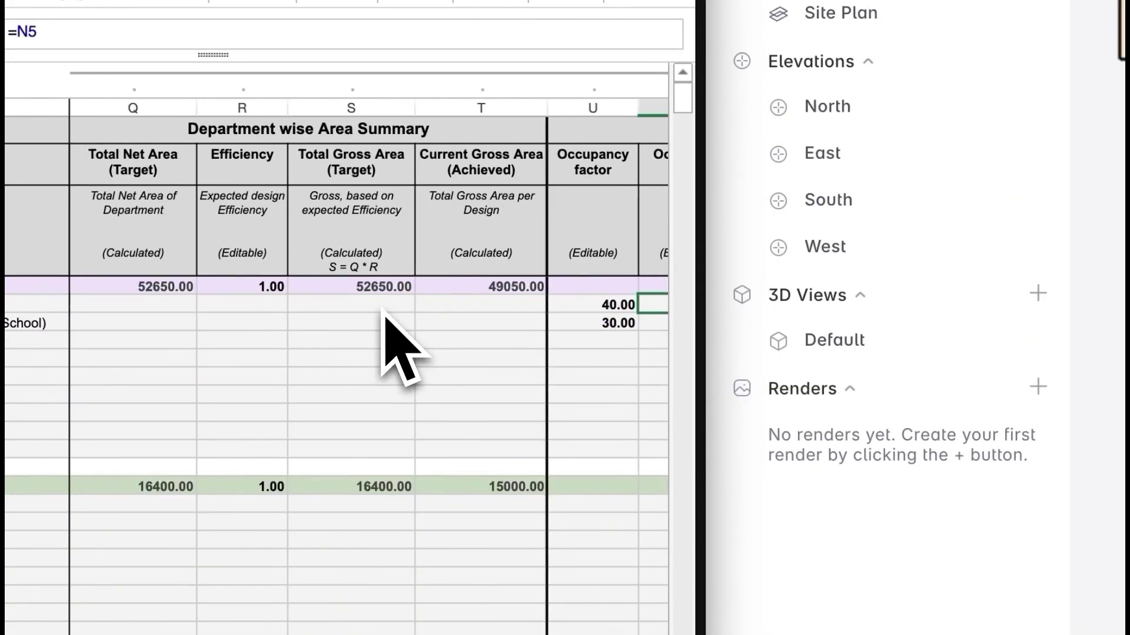
pyautogui.hscroll(3, 384, 311)
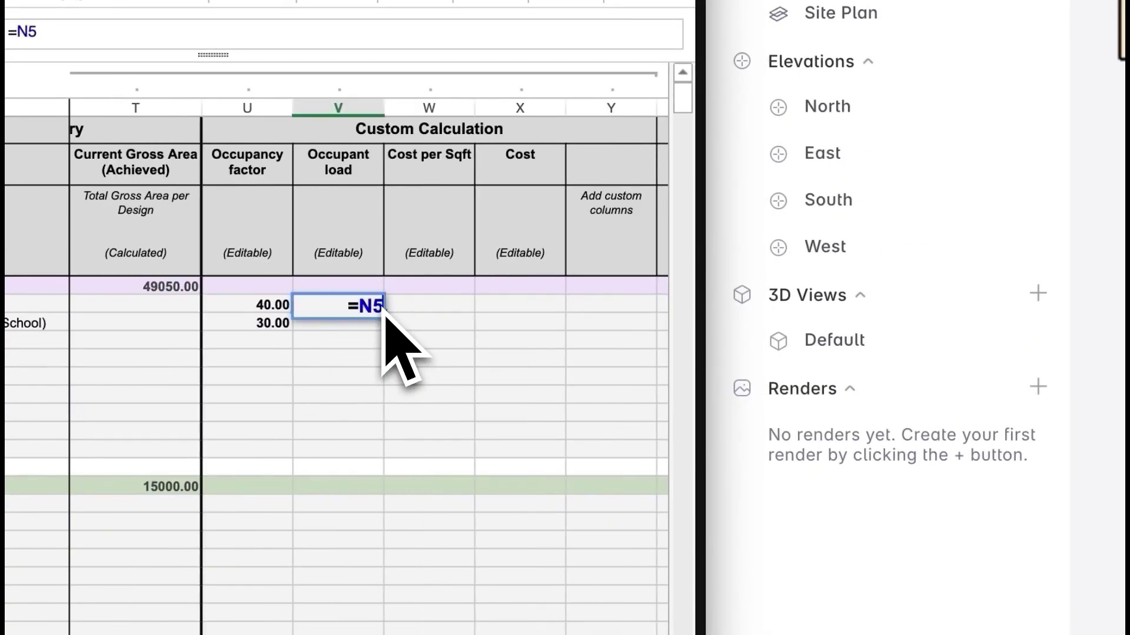
pyautogui.write('/')
pyautogui.click(279, 310)
pyautogui.click(365, 312)
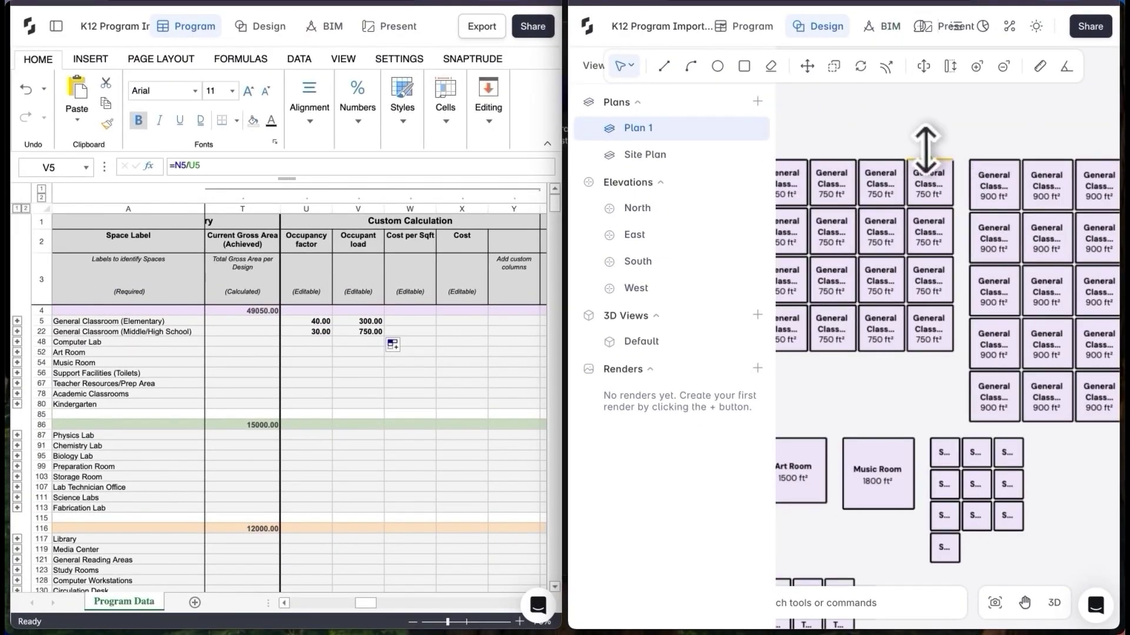
pyautogui.moveTo(924, 150); pyautogui.dragTo(923, 167)
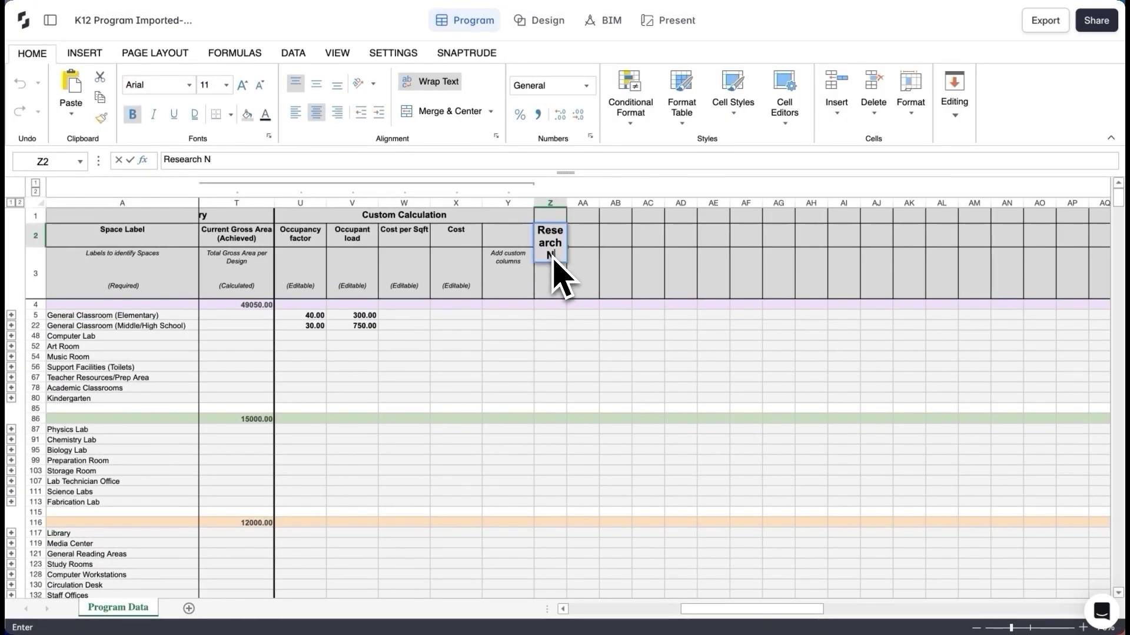
# Add a 'Research Notes' column noting Kindergarten should be near entrance
pyautogui.write('otes')
pyautogui.click(553, 318)
pyautogui.click(556, 398)
pyautogui.write('ce')
pyautogui.press('Return')
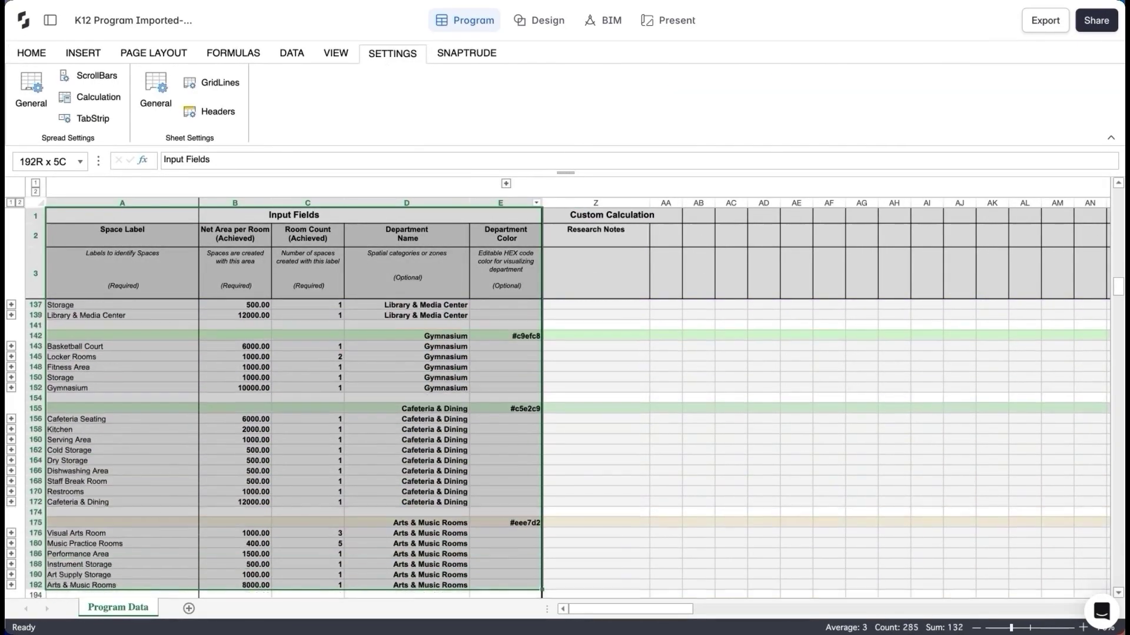
# Crop the program table image on the presentation sheet from the bottom
pyautogui.click(668, 20)
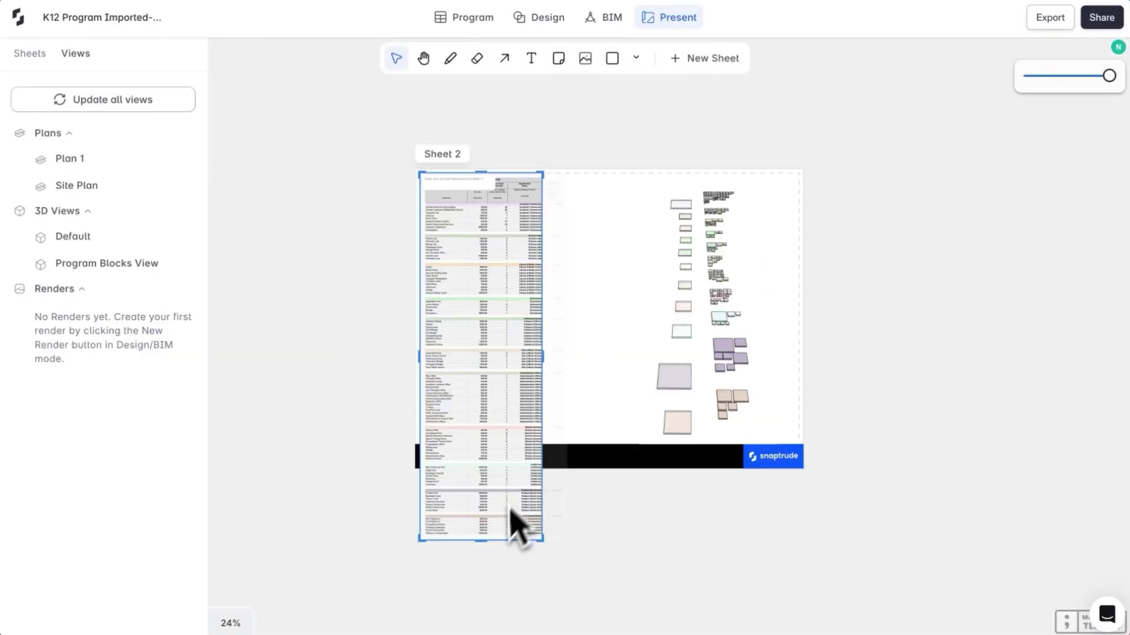
pyautogui.moveTo(490, 542); pyautogui.dragTo(614, 445)
pyautogui.scroll(3, 638, 303)
# Export the program spreadsheet as an Excel xlsx file
pyautogui.click(464, 17)
pyautogui.scroll(10, 256, 355)
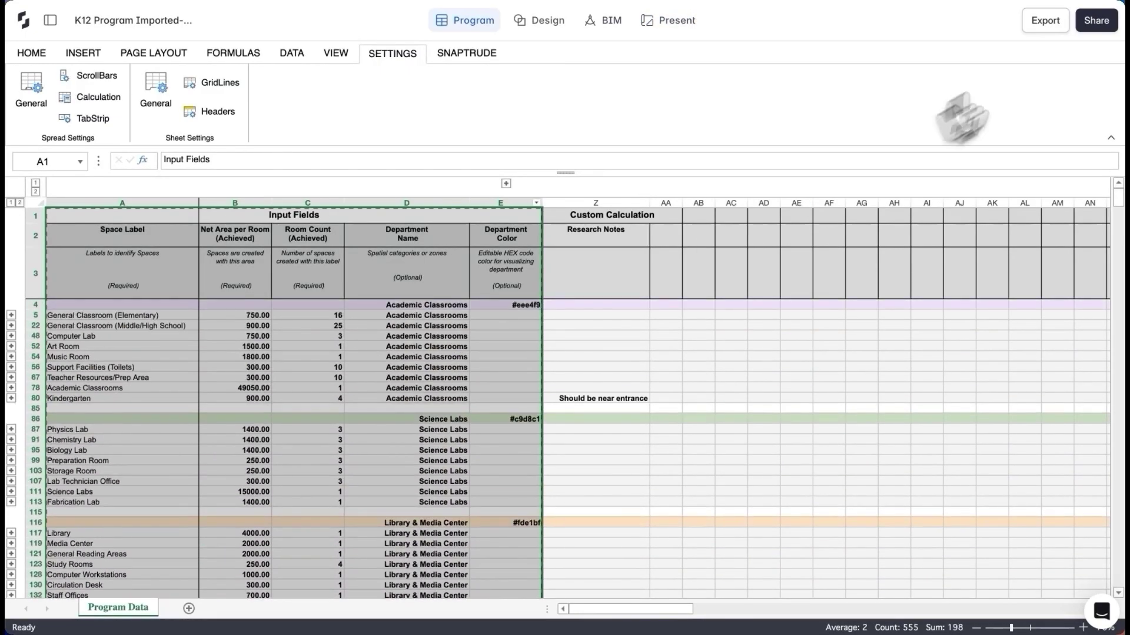
pyautogui.click(1045, 21)
pyautogui.click(525, 377)
pyautogui.click(646, 389)
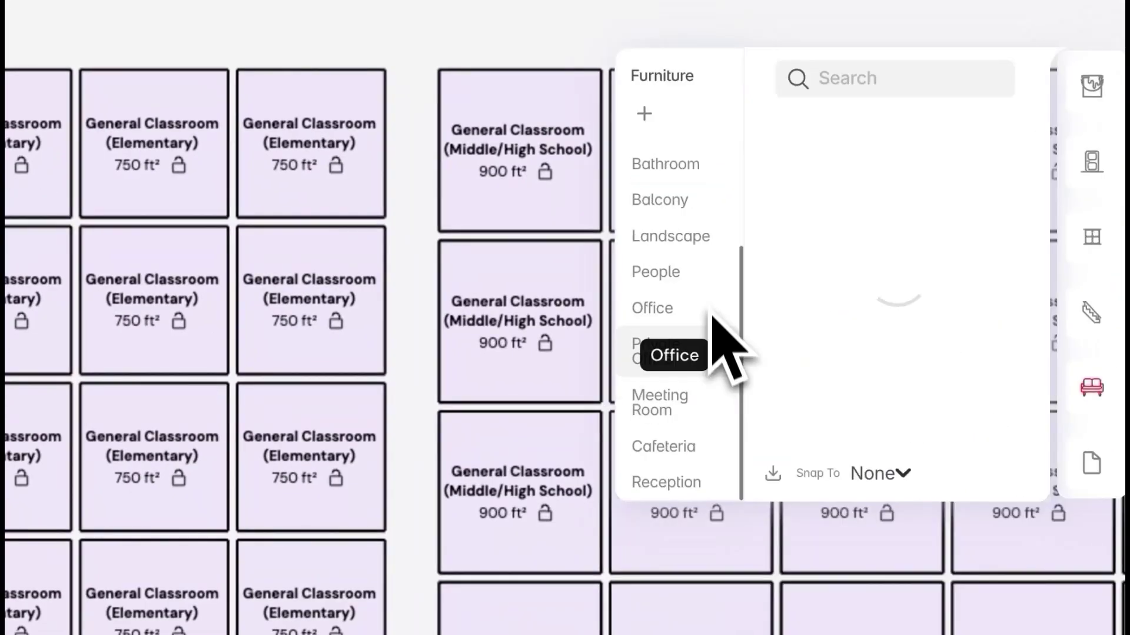
# Place three six-seat round cafeteria tables in the elementary classroom
pyautogui.click(700, 457)
pyautogui.scroll(-3, 882, 382)
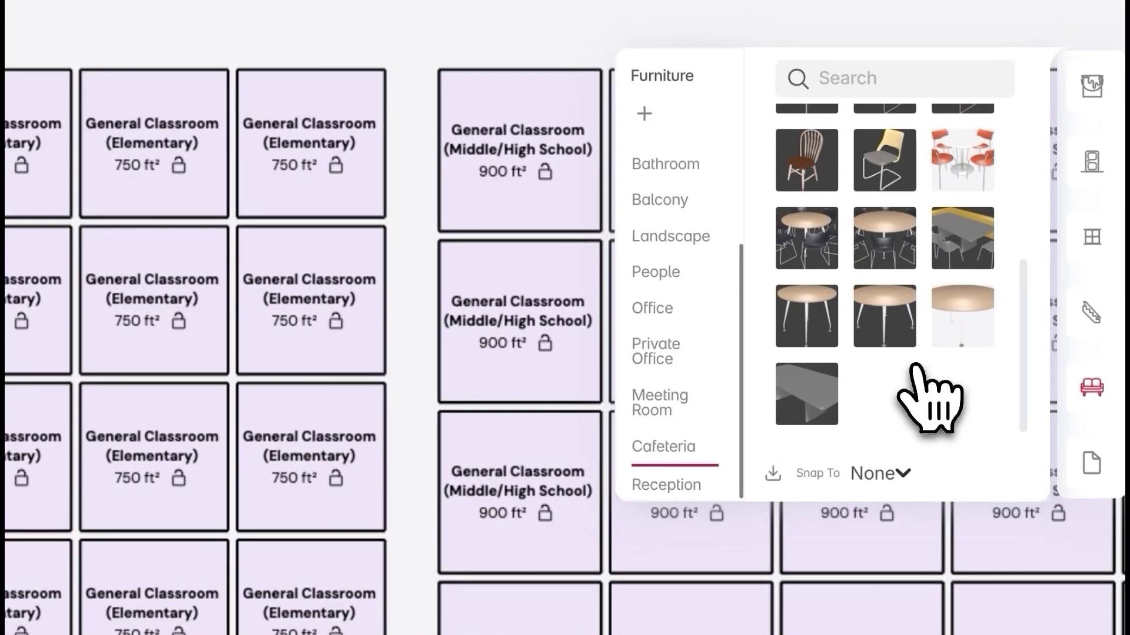
pyautogui.click(839, 241)
pyautogui.scroll(3, 301, 327)
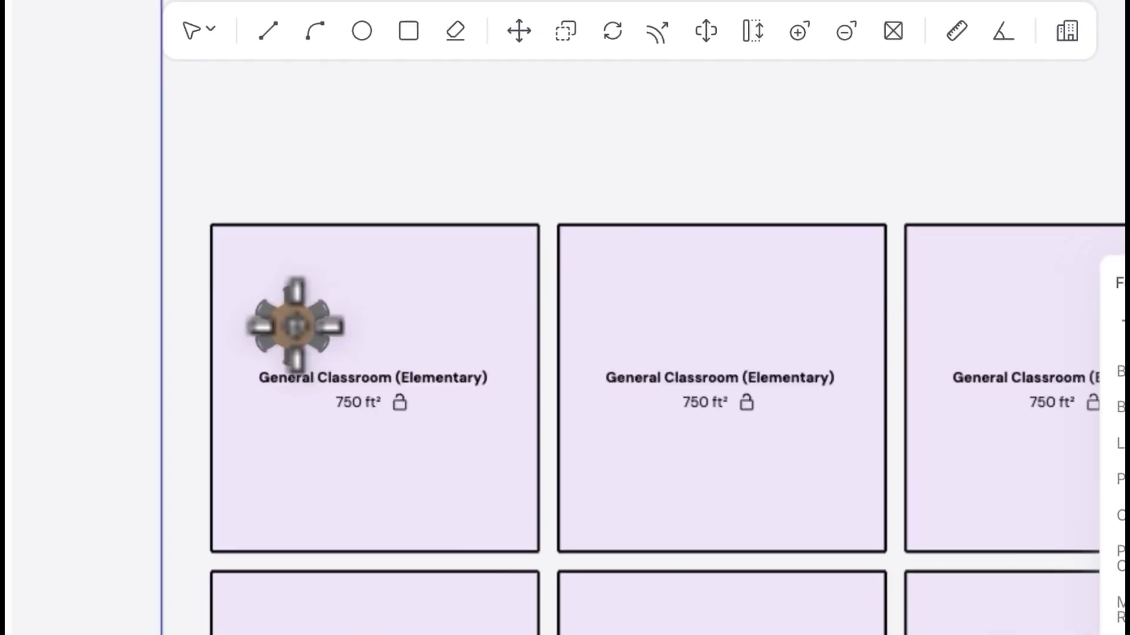
pyautogui.click(290, 327)
pyautogui.click(403, 355)
pyautogui.click(296, 444)
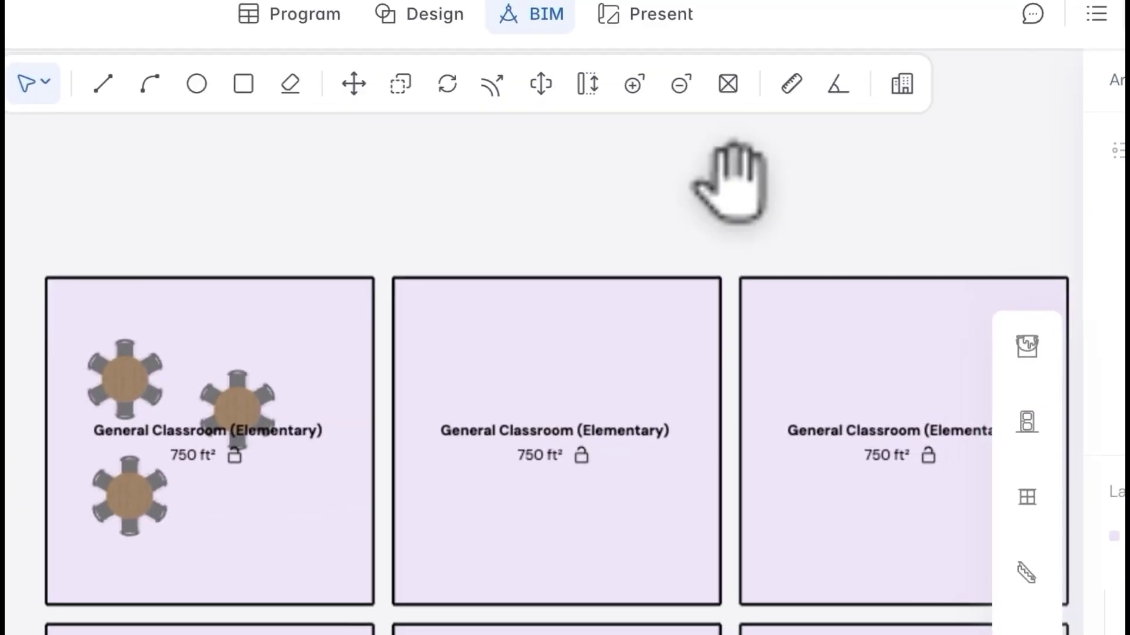
# Stretch a Middle/High School classroom taller while keeping its 900 ft² area
pyautogui.scroll(-3, 850, 226)
pyautogui.scroll(-1, 871, 270)
pyautogui.hscroll(5, 396, 338)
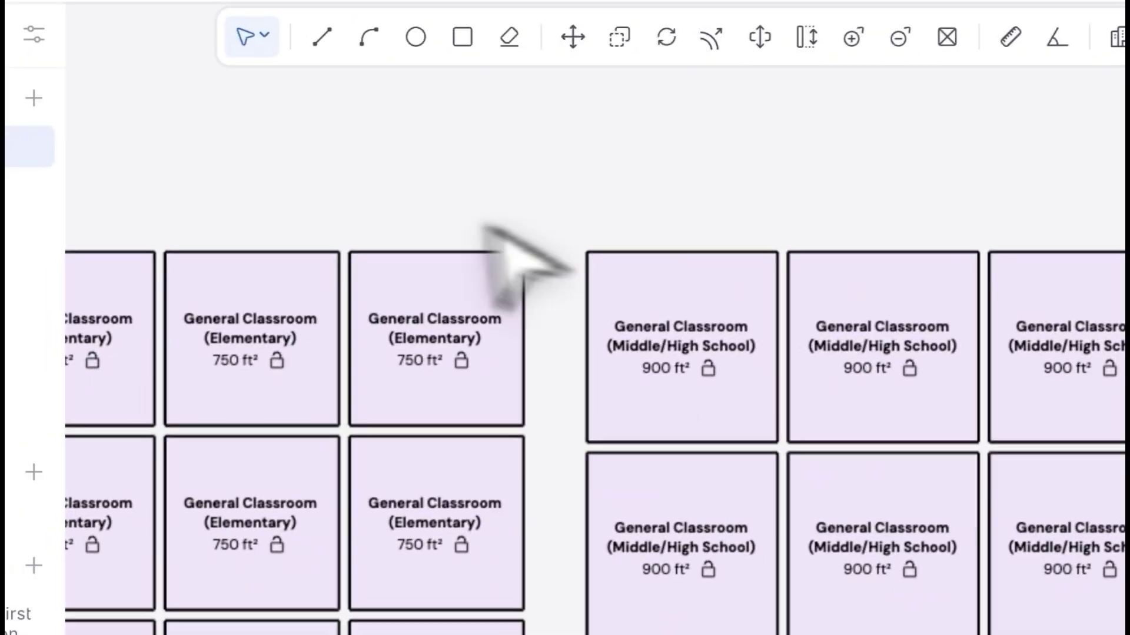
pyautogui.scroll(4, 530, 378)
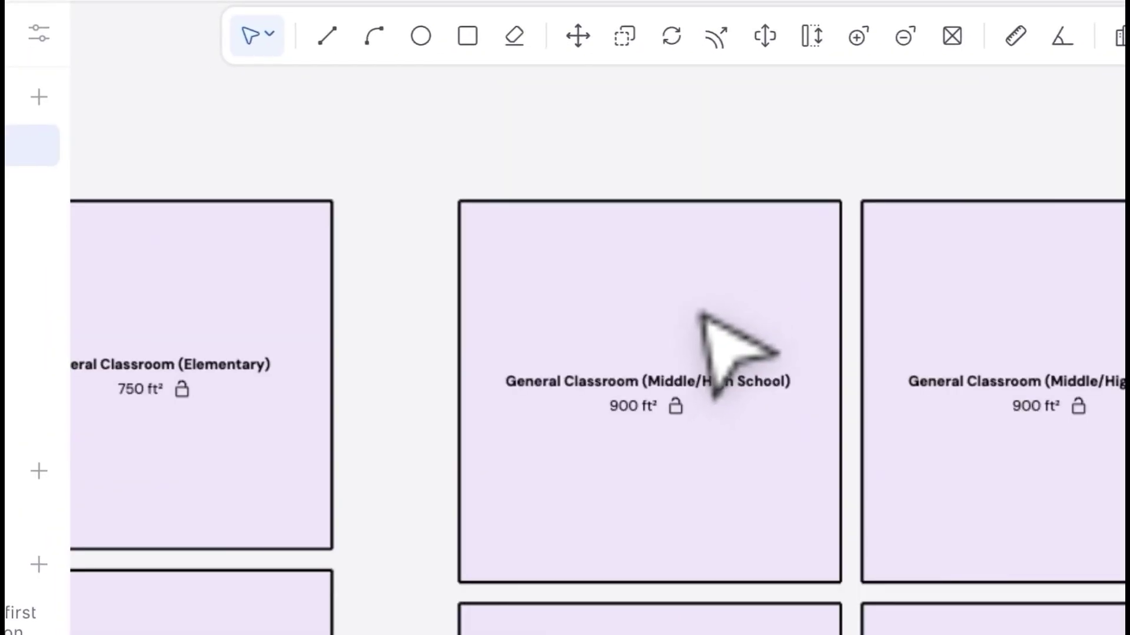
pyautogui.click(701, 324)
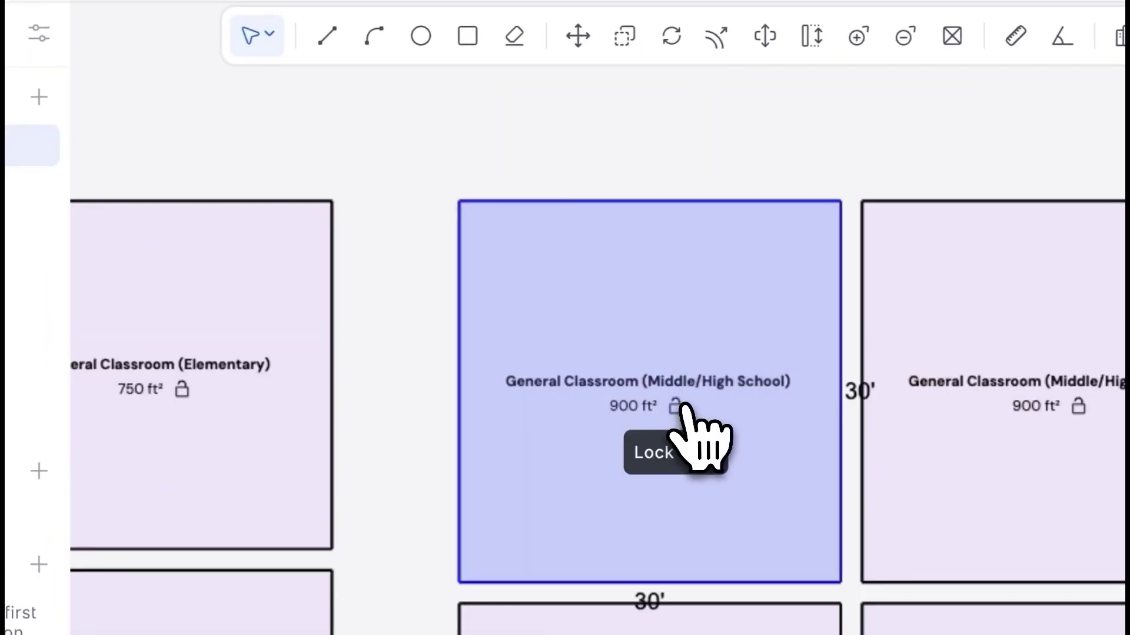
pyautogui.moveTo(673, 200); pyautogui.dragTo(673, 162)
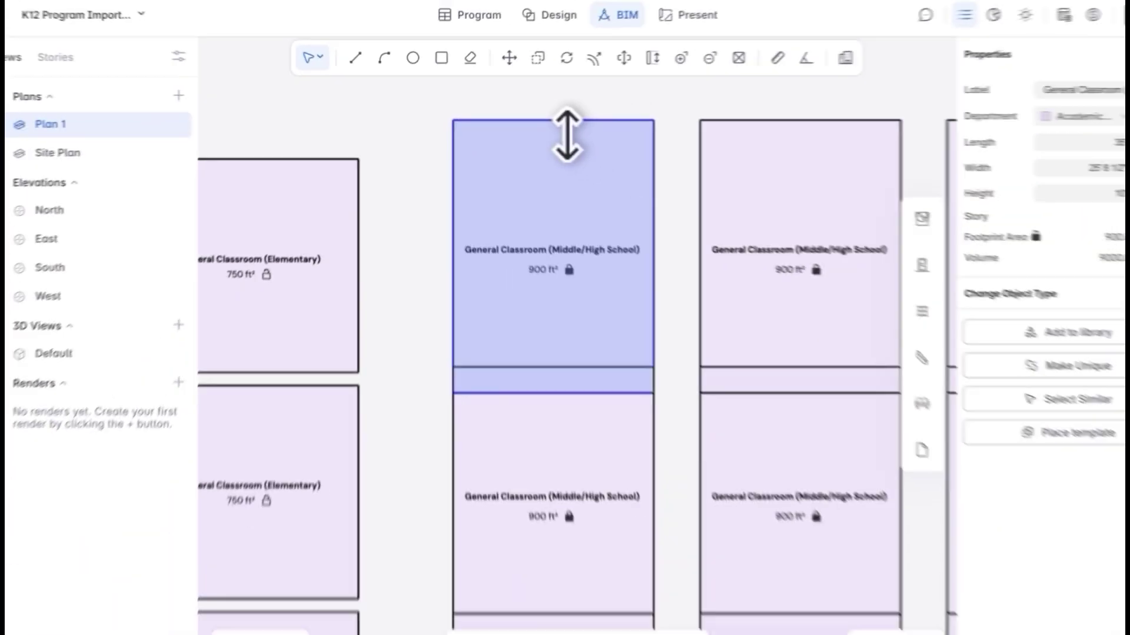
pyautogui.press('Escape')
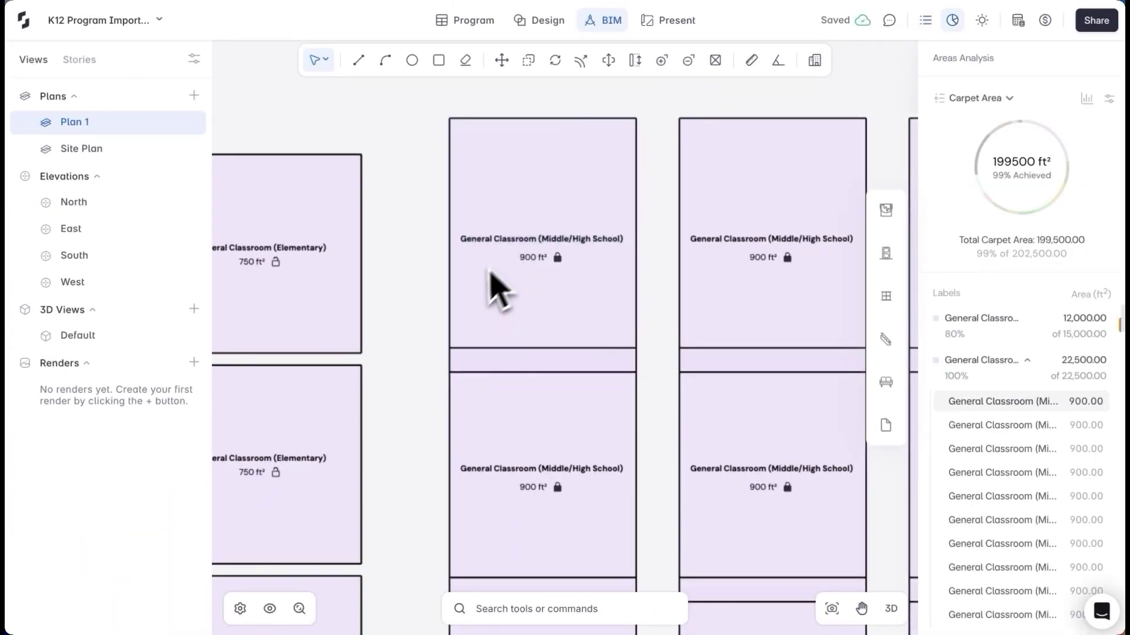
# Duplicate the plan view and name it 'Academic Program Blocks'
pyautogui.scroll(-2, 483, 294)
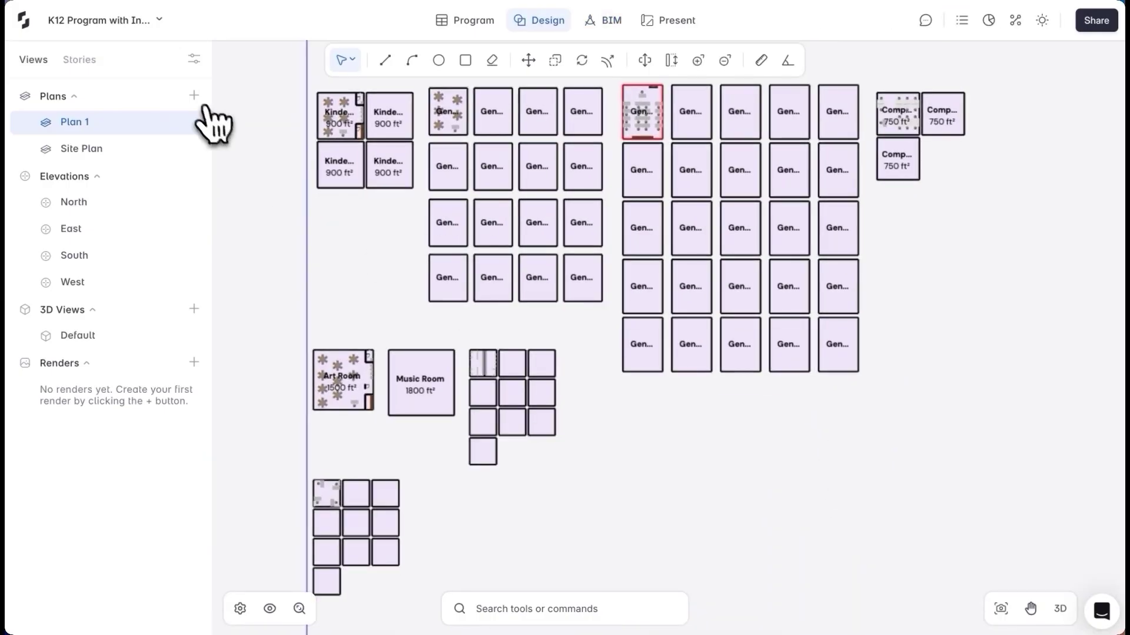
pyautogui.click(195, 97)
pyautogui.doubleClick(209, 117)
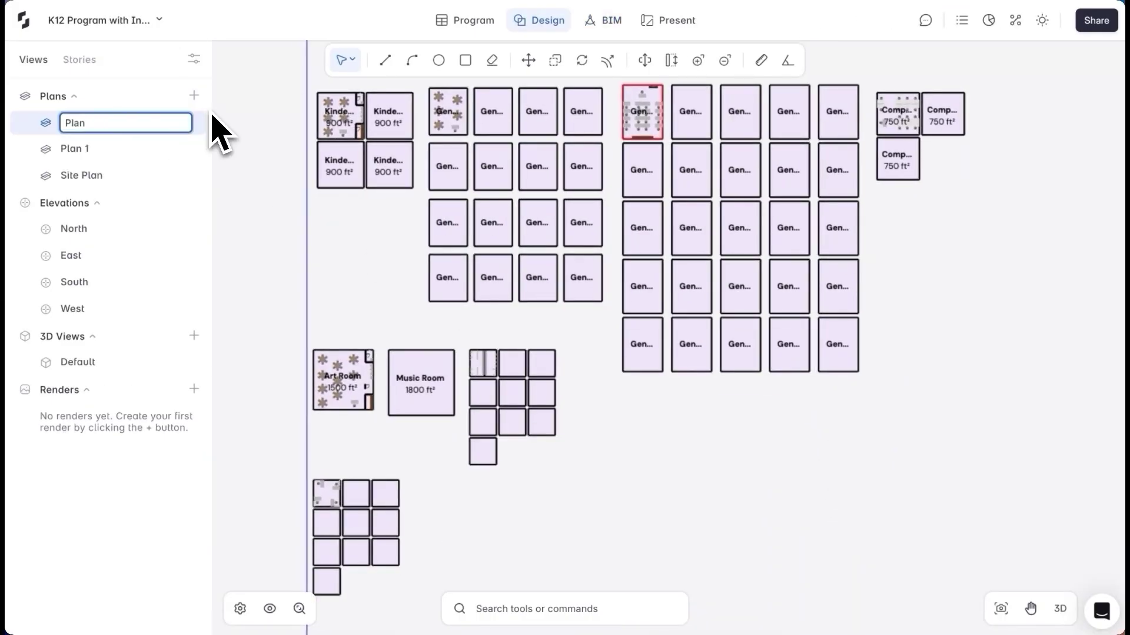
pyautogui.press('Return')
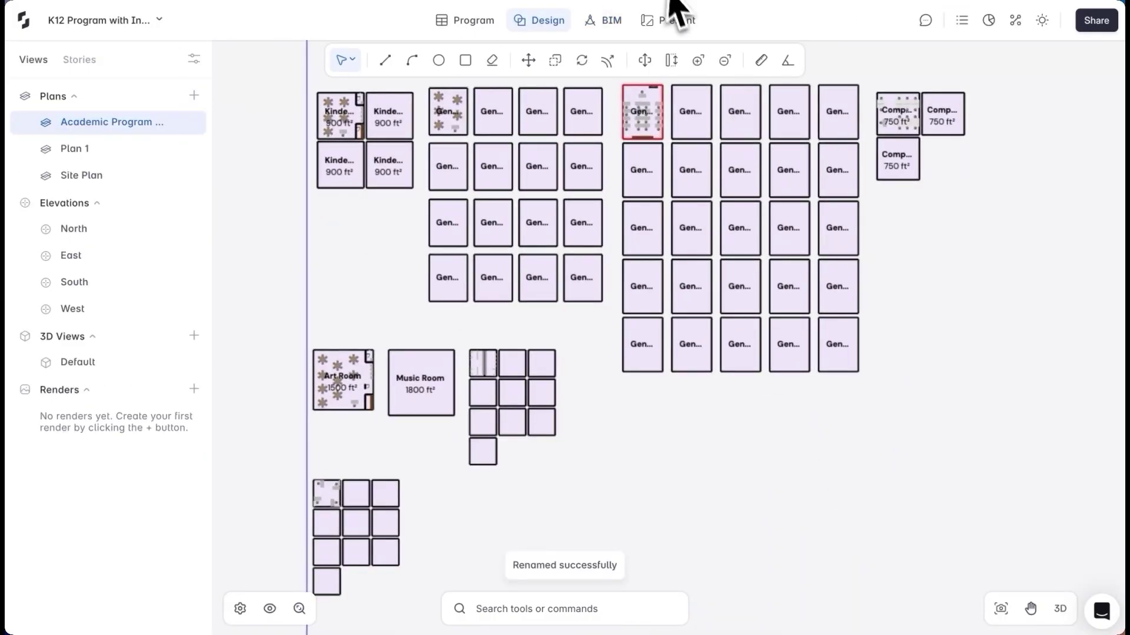
# Place the Academic Program Blocks view on Sheet 4, cropped, at 1" = 20', top-left
pyautogui.click(675, 18)
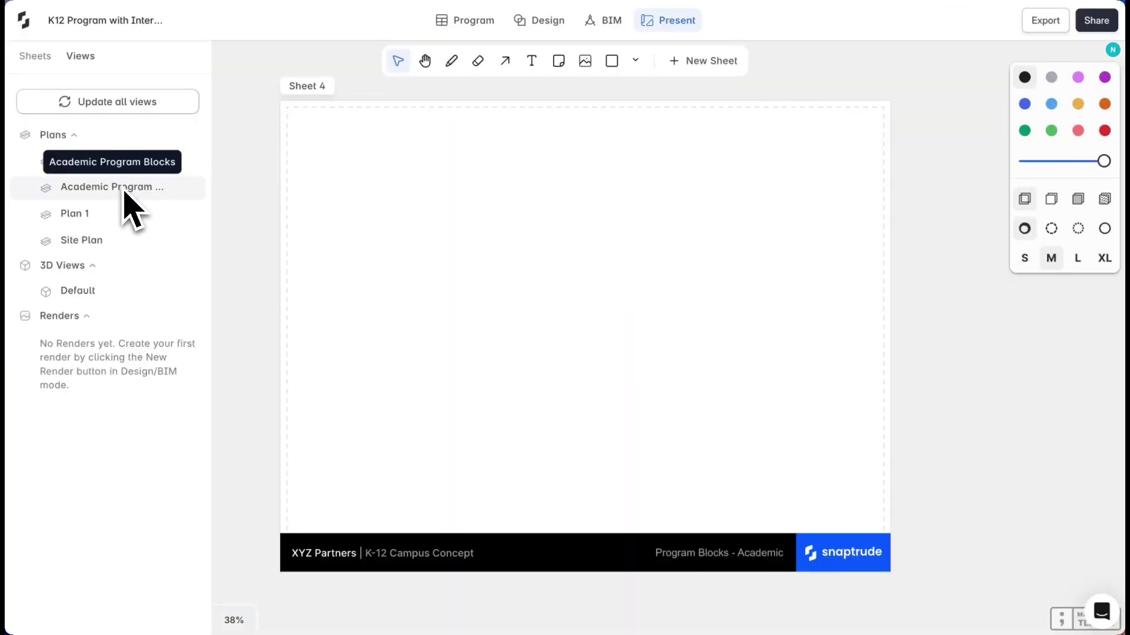
pyautogui.moveTo(130, 200); pyautogui.dragTo(592, 302)
pyautogui.moveTo(348, 285); pyautogui.dragTo(479, 285)
pyautogui.moveTo(647, 429); pyautogui.dragTo(648, 313)
pyautogui.moveTo(845, 228); pyautogui.dragTo(613, 229)
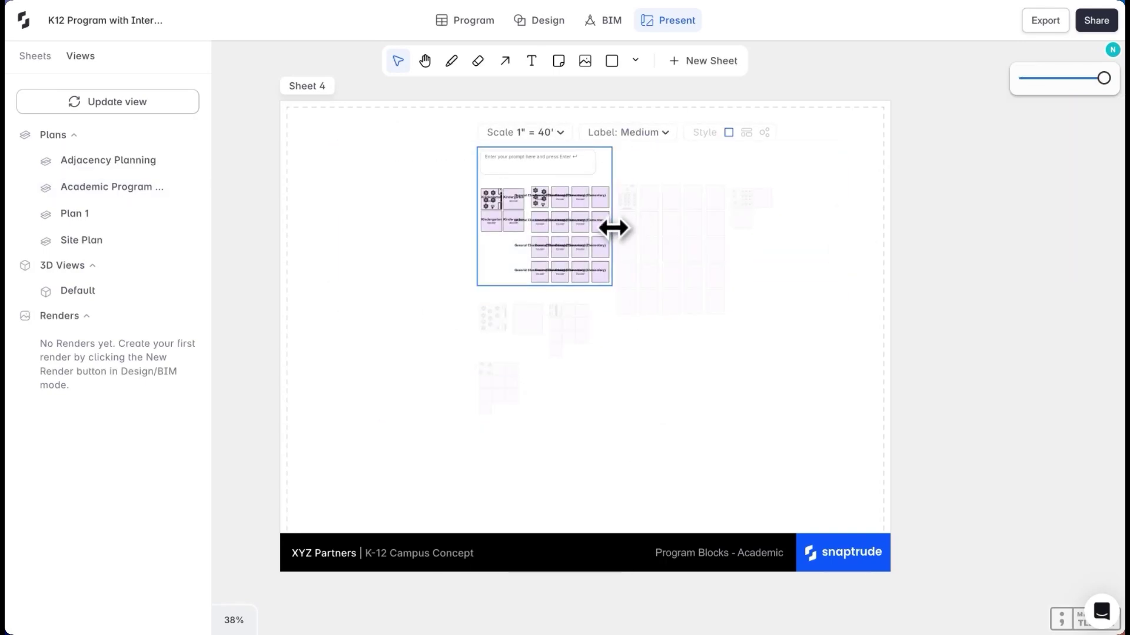
pyautogui.click(563, 167)
pyautogui.click(525, 194)
pyautogui.moveTo(549, 383); pyautogui.dragTo(361, 282)
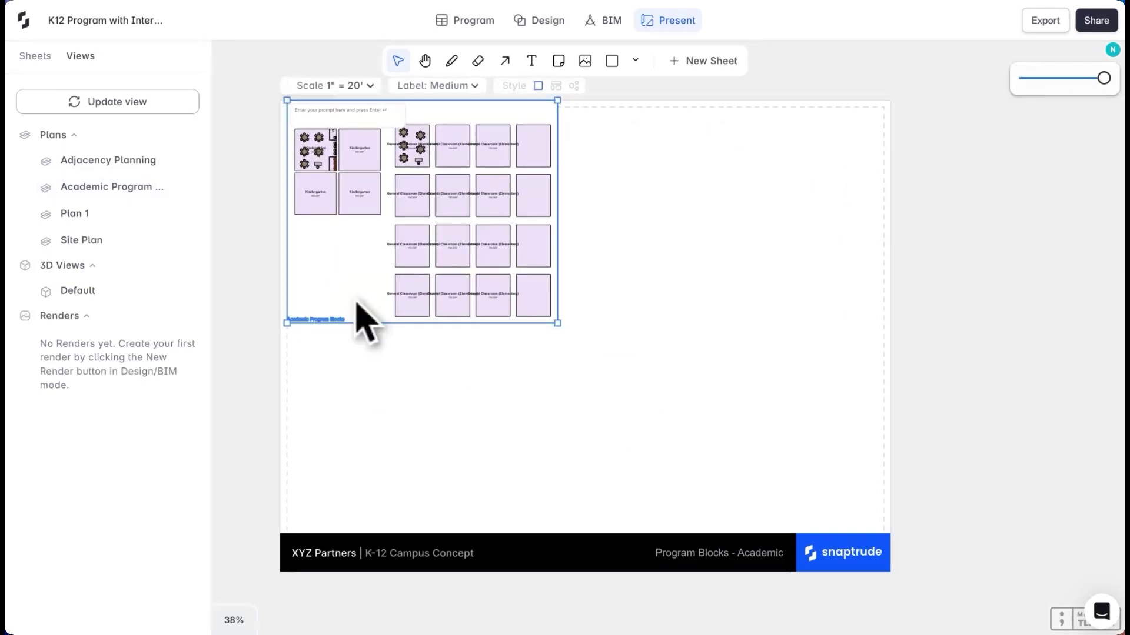
pyautogui.keyDown('ctrl'); pyautogui.scroll(5, 355, 283); pyautogui.keyUp('ctrl')
# Add occupancy and student-count text notes below the Kindergarten rooms
pyautogui.press('t')
pyautogui.moveTo(290, 335); pyautogui.dragTo(499, 355)
pyautogui.write('Occupan')
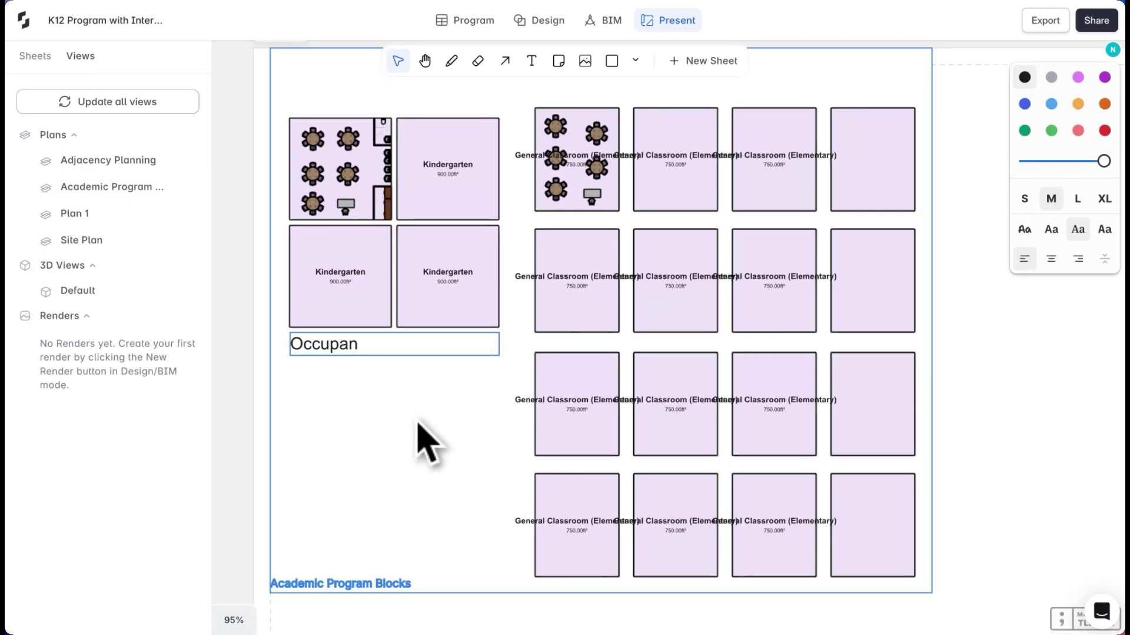
pyautogui.write('cudents')
pyautogui.press('Escape')
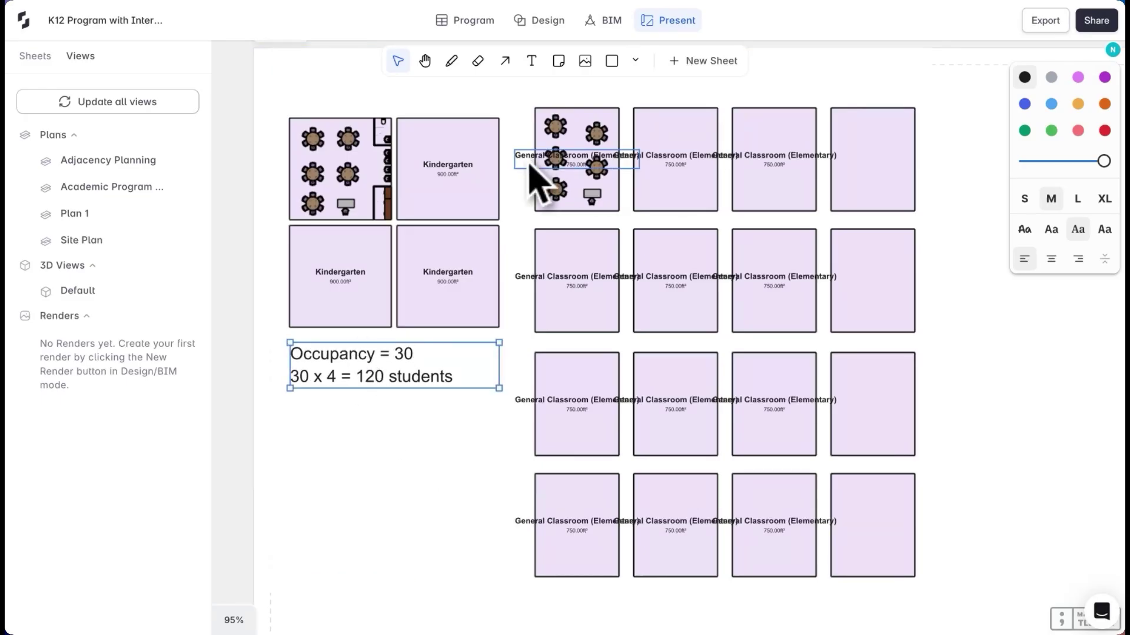
pyautogui.moveTo(730, 532); pyautogui.dragTo(789, 588)
pyautogui.keyDown('ctrl'); pyautogui.scroll(-1, 790, 588); pyautogui.keyUp('ctrl')
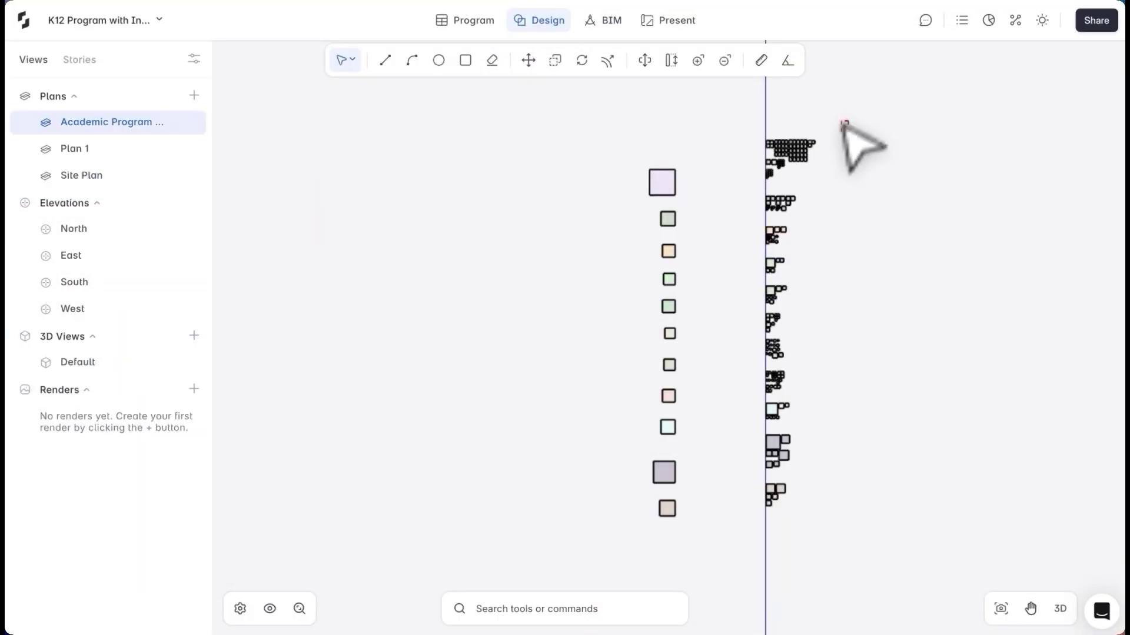
# Hide all the room blocks in the plan
pyautogui.moveTo(717, 513); pyautogui.dragTo(719, 512)
pyautogui.rightClick(779, 494)
pyautogui.click(681, 379)
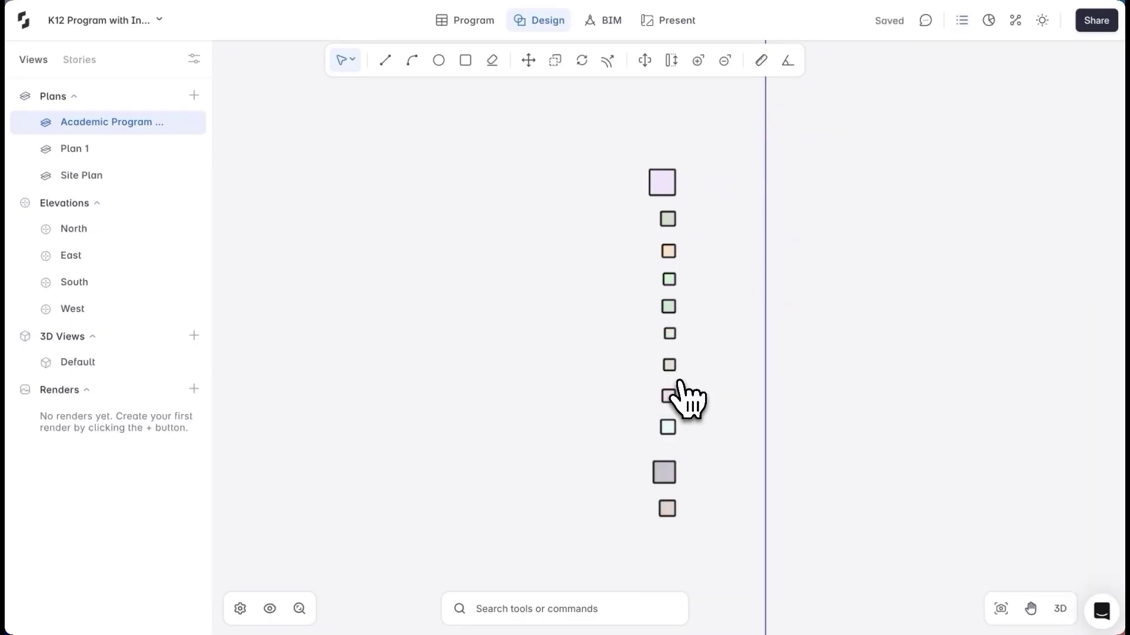
# Compute adjacencies for the eleven department blocks and arrange them into a network layout
pyautogui.moveTo(641, 316); pyautogui.dragTo(713, 548)
pyautogui.click(1020, 29)
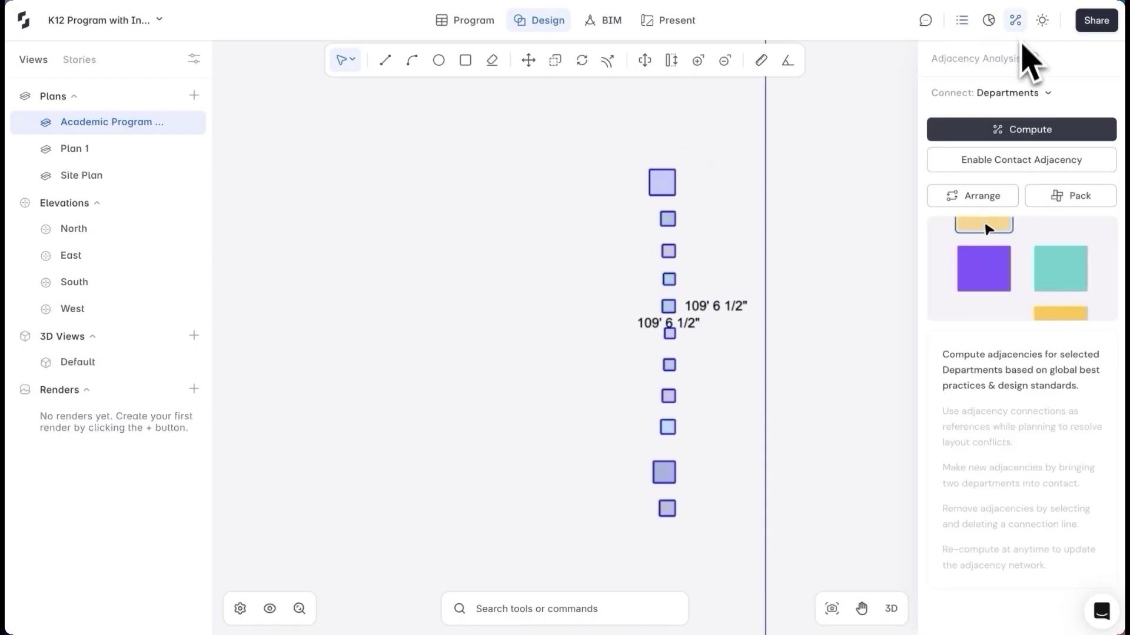
pyautogui.click(1003, 132)
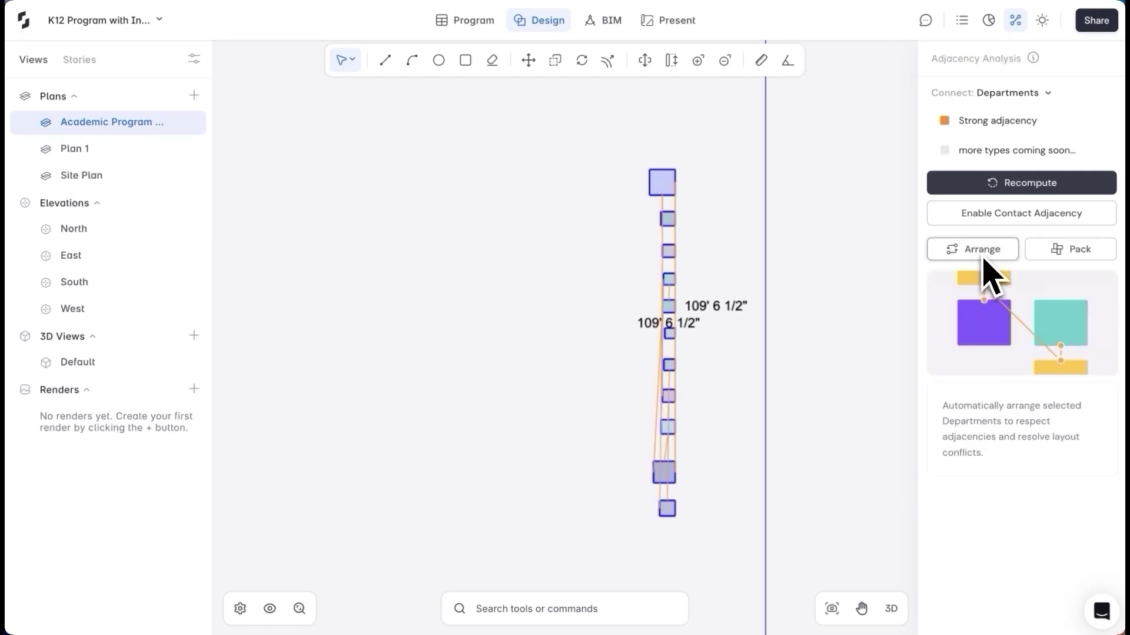
pyautogui.click(981, 252)
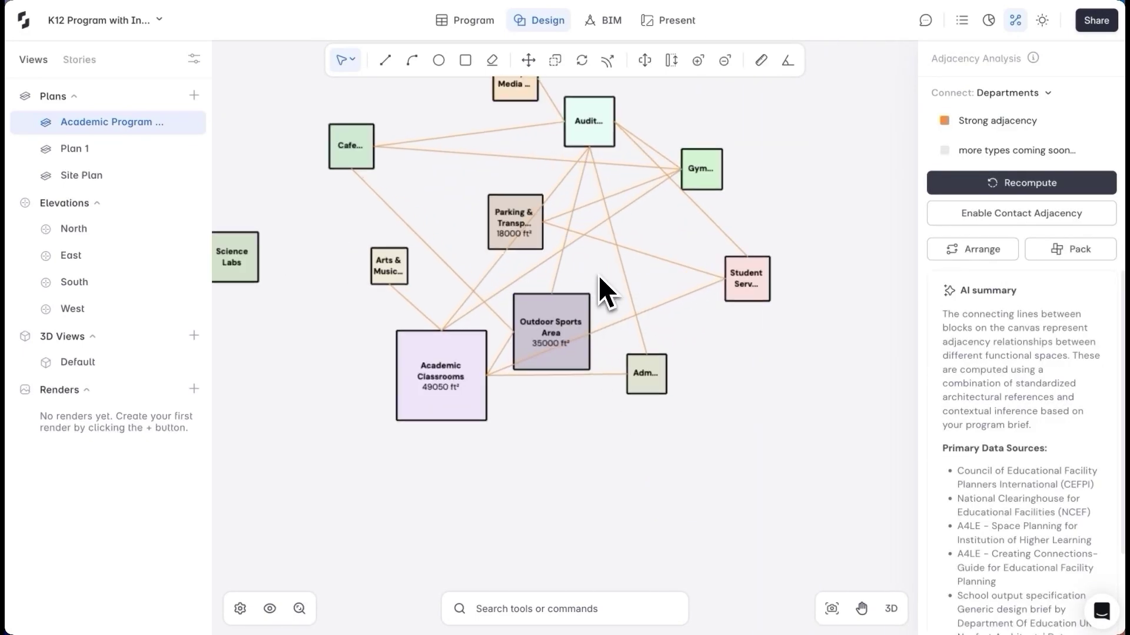
# Split the Academic Classrooms block with a horizontal line, keeping the Elementary School label
pyautogui.scroll(2, 403, 477)
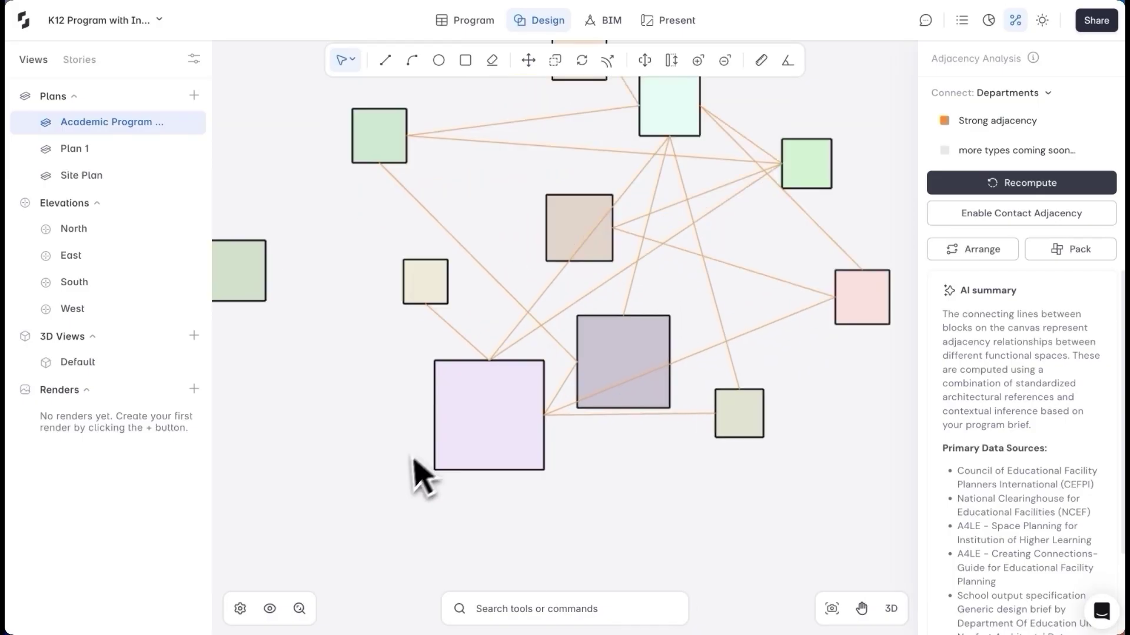
pyautogui.press('l')
pyautogui.click(433, 360)
pyautogui.click(434, 397)
pyautogui.click(544, 396)
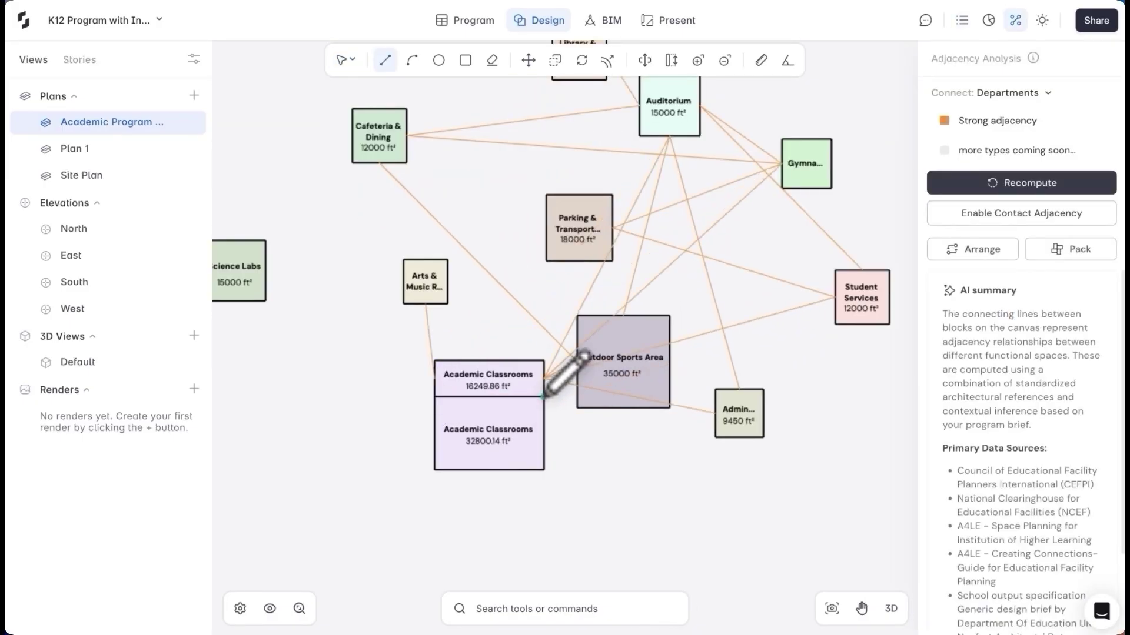
pyautogui.scroll(2, 512, 431)
pyautogui.press('Escape')
# Label the middle split block Middle School and the bottom one High School
pyautogui.click(504, 383)
pyautogui.click(504, 429)
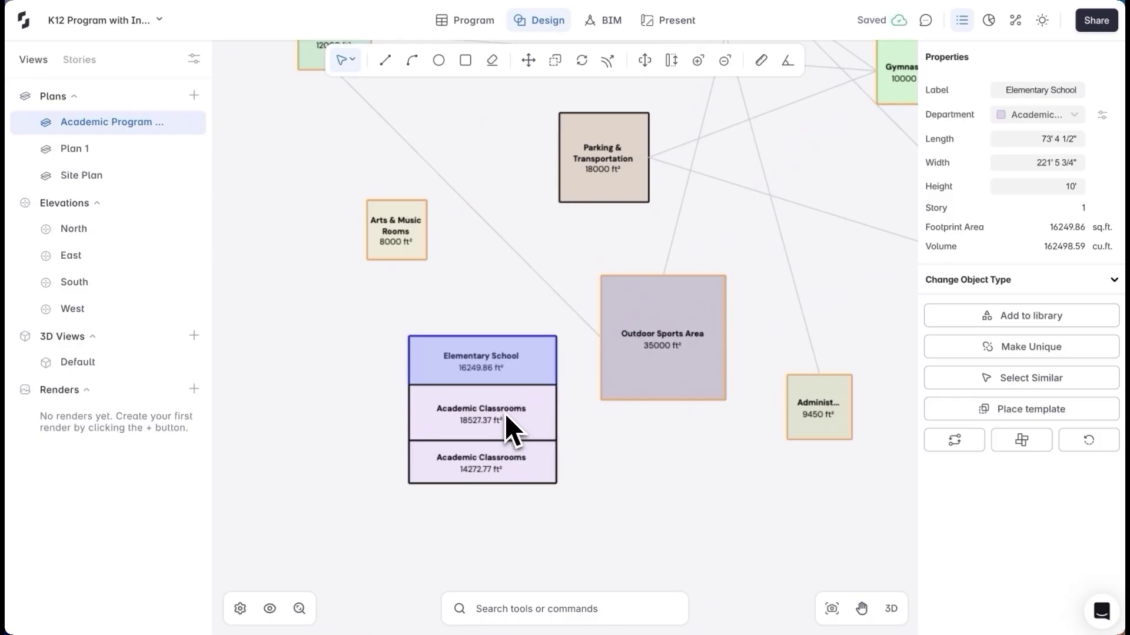
pyautogui.click(1053, 90)
pyautogui.write('M')
pyautogui.click(946, 118)
pyautogui.click(481, 462)
pyautogui.click(1053, 90)
pyautogui.write('High School')
pyautogui.press('Escape')
# Shift the shared edge to balance areas, then move and resize the High School block
pyautogui.moveTo(500, 441); pyautogui.dragTo(591, 487)
pyautogui.click(480, 412)
pyautogui.moveTo(479, 411); pyautogui.dragTo(447, 423)
pyautogui.scroll(-3, 464, 411)
pyautogui.moveTo(797, 433); pyautogui.dragTo(796, 535)
# Shorten Elementary School and Gymnasium, widen Parking & Transportation, and extend Outdoor Sports Area upward
pyautogui.moveTo(419, 54); pyautogui.dragTo(418, 71)
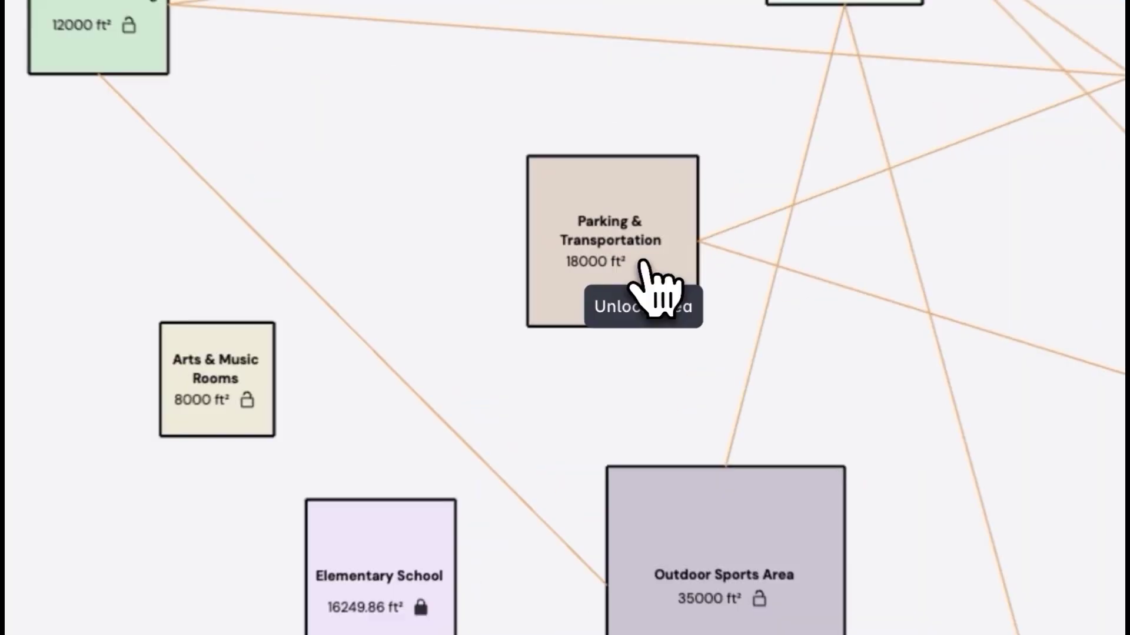
pyautogui.moveTo(585, 157); pyautogui.dragTo(584, 245)
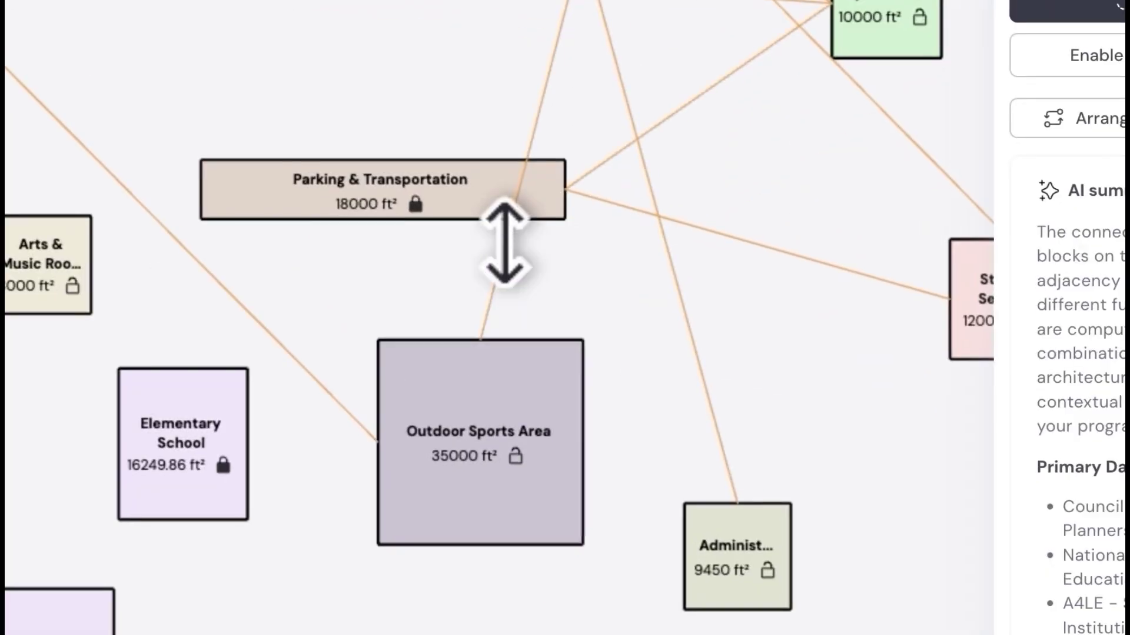
pyautogui.moveTo(774, 466); pyautogui.dragTo(757, 371)
pyautogui.moveTo(815, 224); pyautogui.dragTo(815, 258)
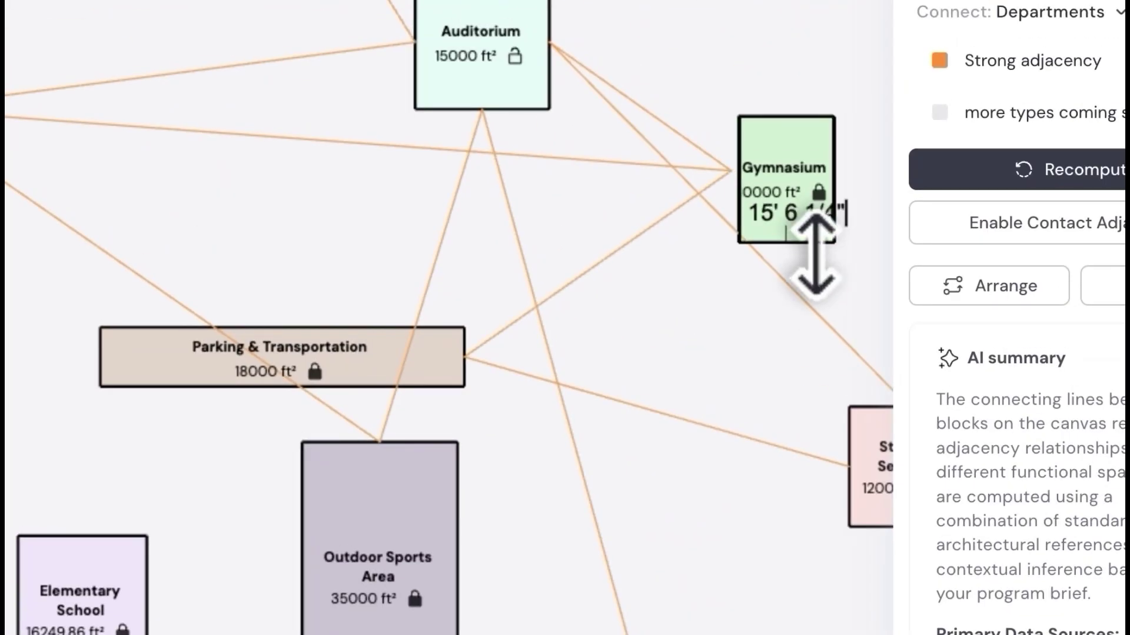
pyautogui.scroll(3, 680, 341)
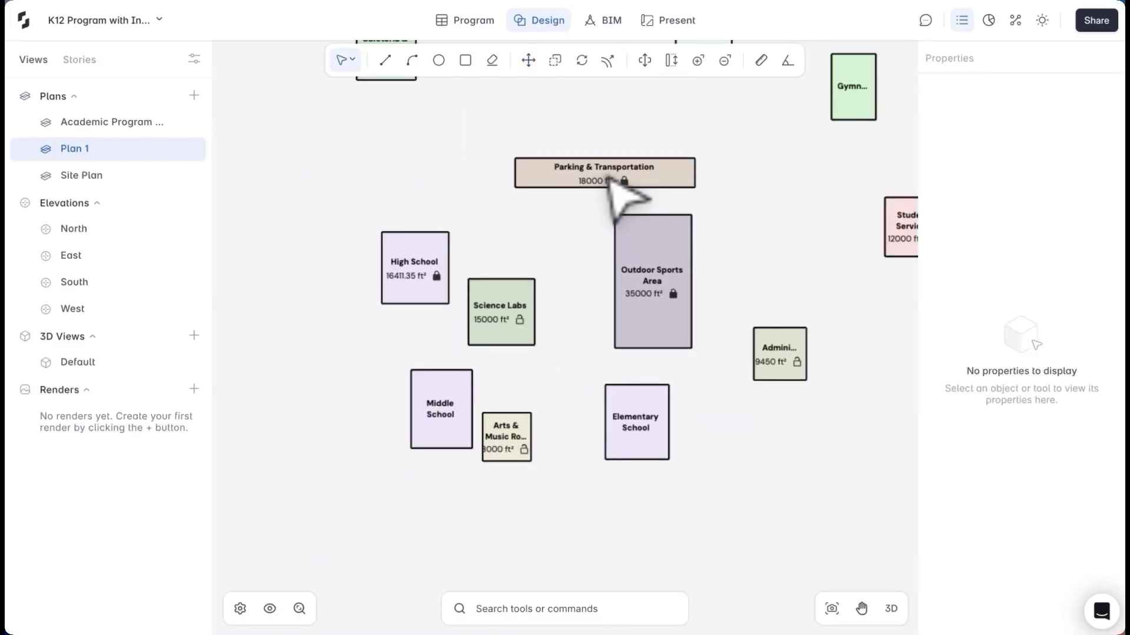
# Move Parking & Transportation to the bottom and Administration beside Arts & Music
pyautogui.moveTo(612, 180); pyautogui.dragTo(542, 447)
pyautogui.moveTo(671, 305); pyautogui.dragTo(484, 252)
pyautogui.click(432, 330)
pyautogui.click(415, 323)
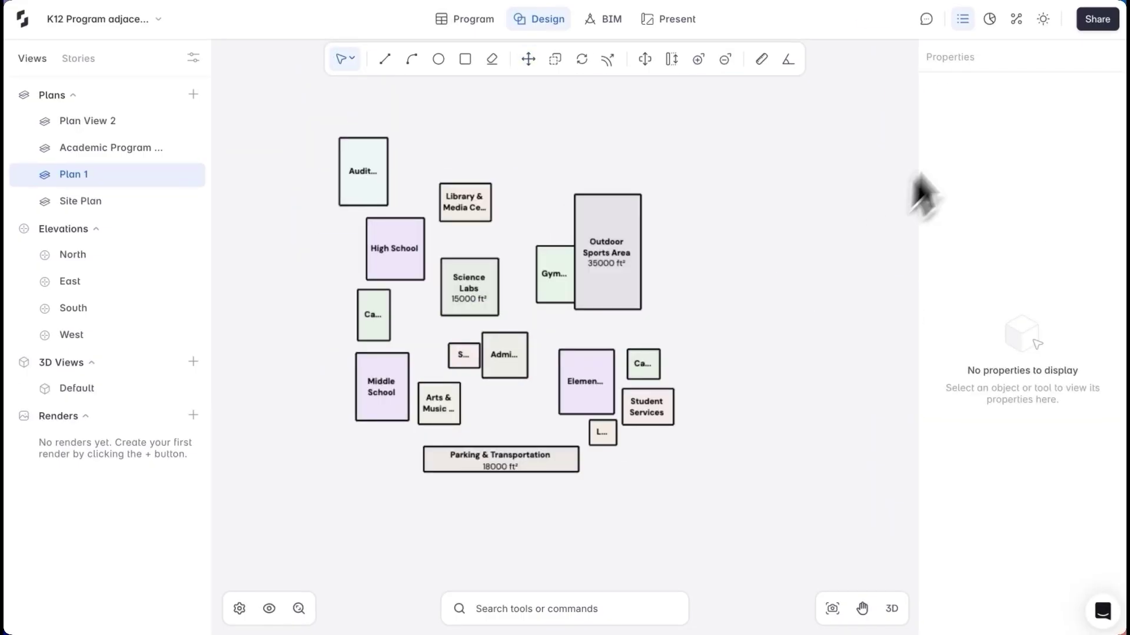
# Compute department adjacency lines and inspect the Auditorium–Student Services line
pyautogui.click(1016, 19)
pyautogui.scroll(3, 482, 335)
pyautogui.click(415, 256)
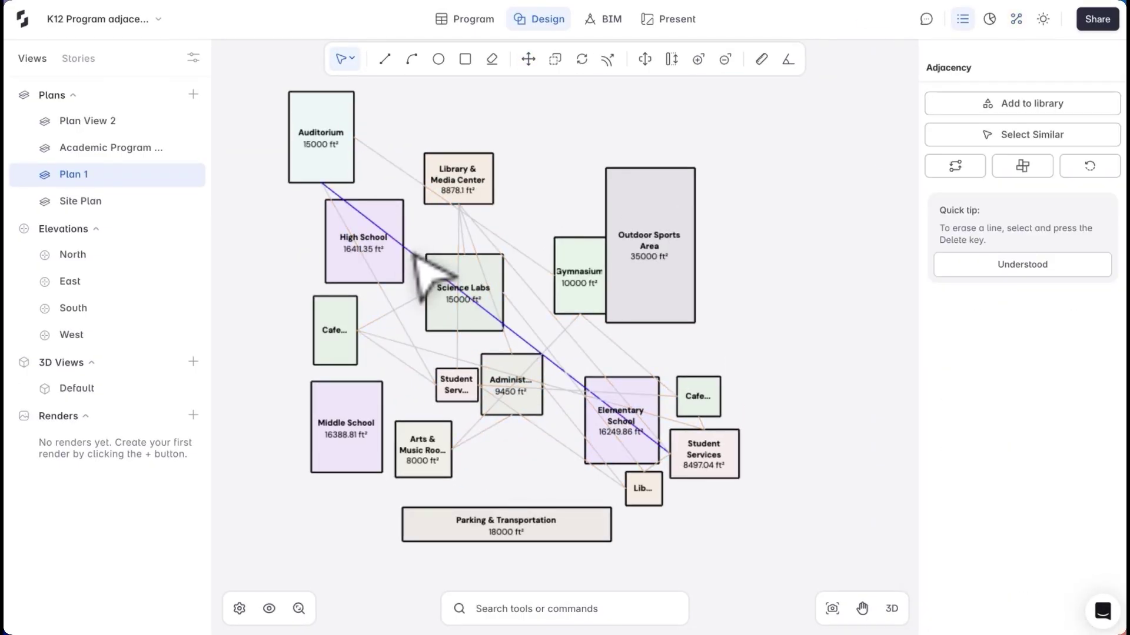
pyautogui.click(415, 255)
pyautogui.click(398, 286)
pyautogui.click(400, 289)
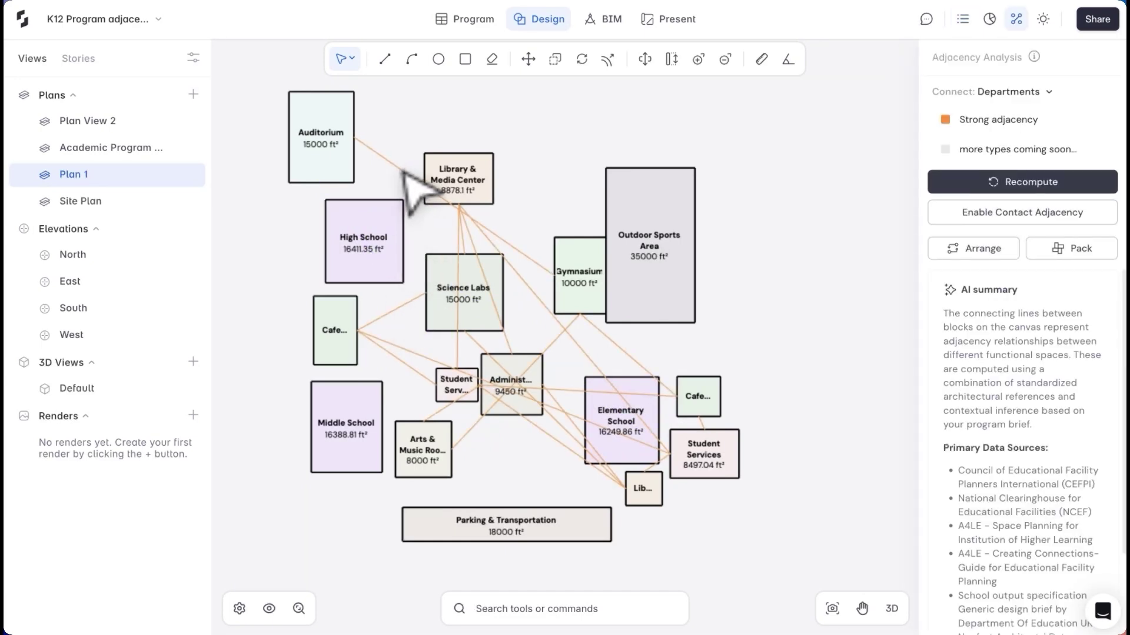
# Move the Auditorium block up-left, clear of the Library
pyautogui.click(347, 171)
pyautogui.press('m')
pyautogui.click(354, 137)
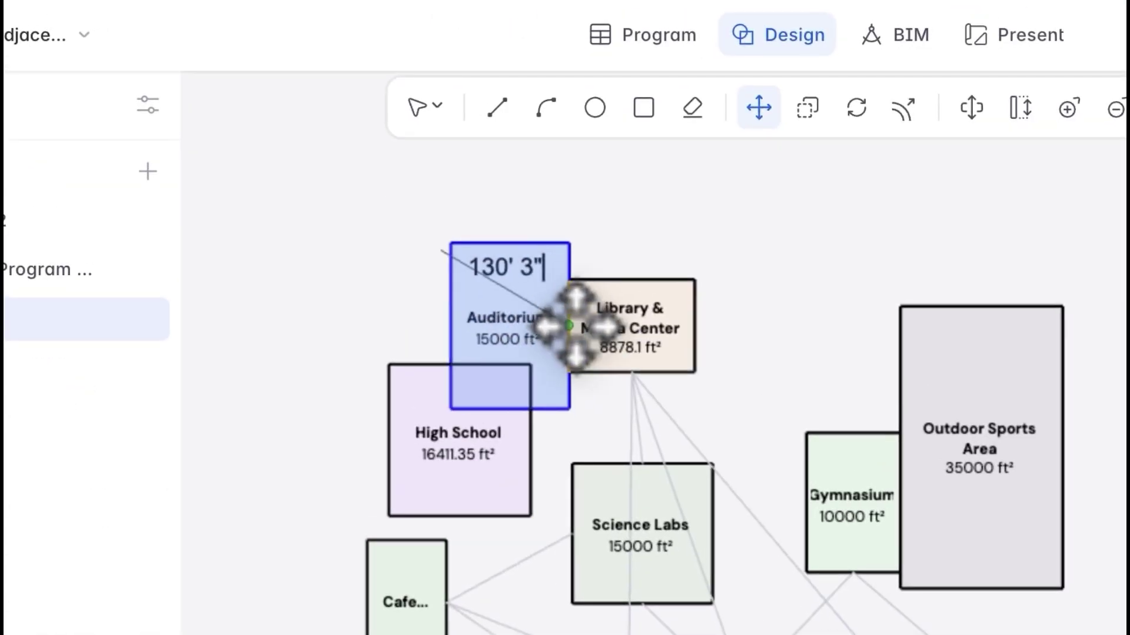
pyautogui.click(456, 252)
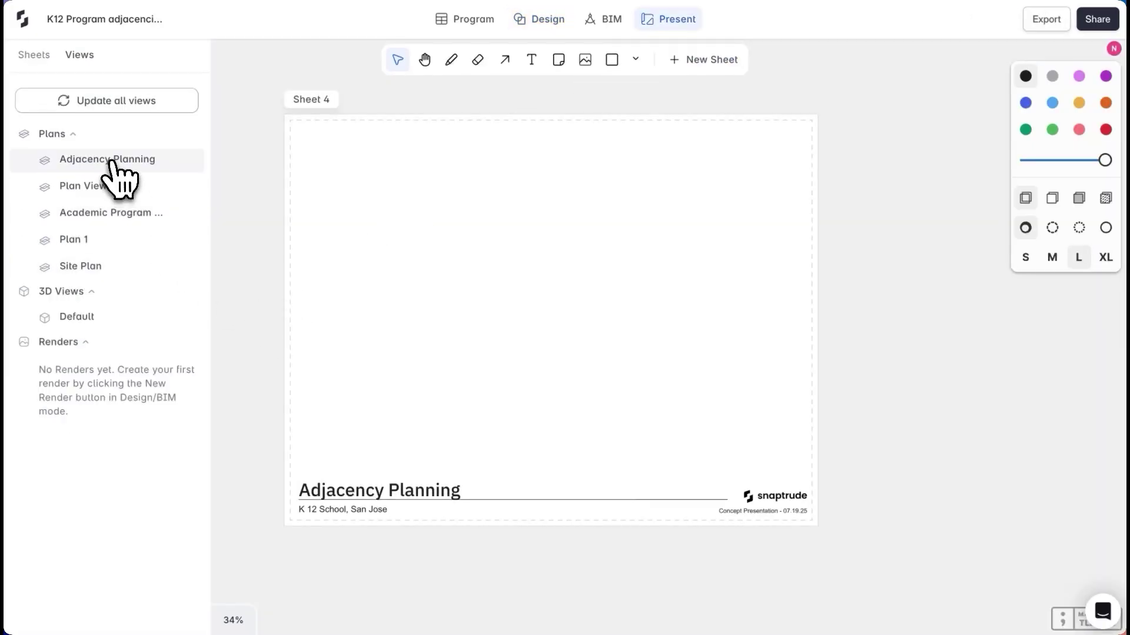
# Place the Adjacency Planning view on Sheet 4 and display it as a bubble diagram
pyautogui.moveTo(113, 162); pyautogui.dragTo(506, 312)
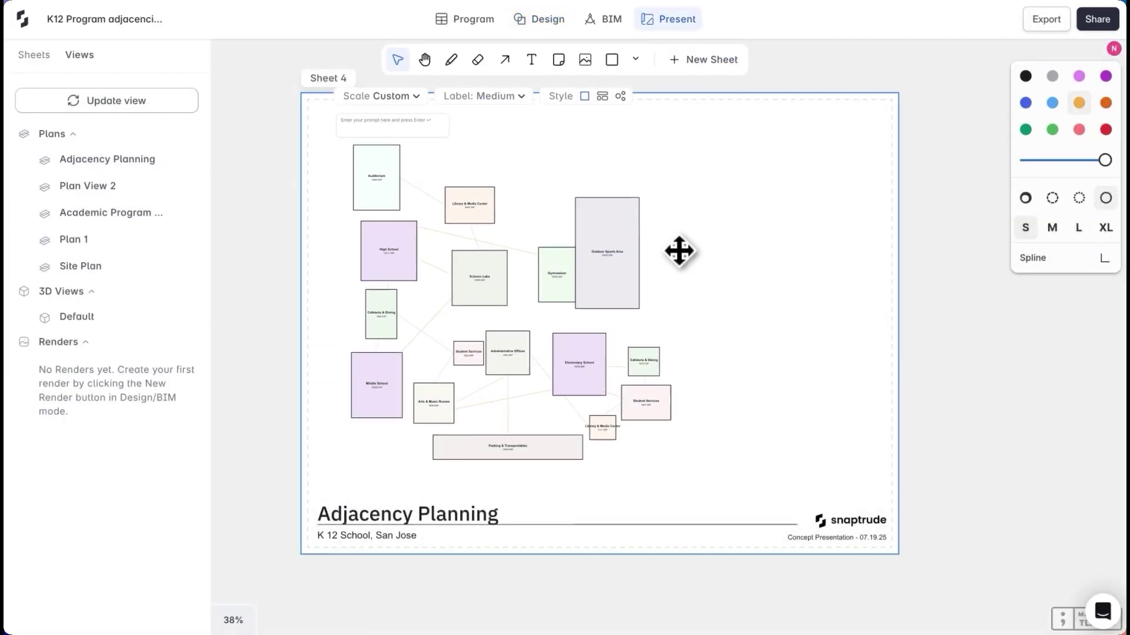
pyautogui.click(678, 249)
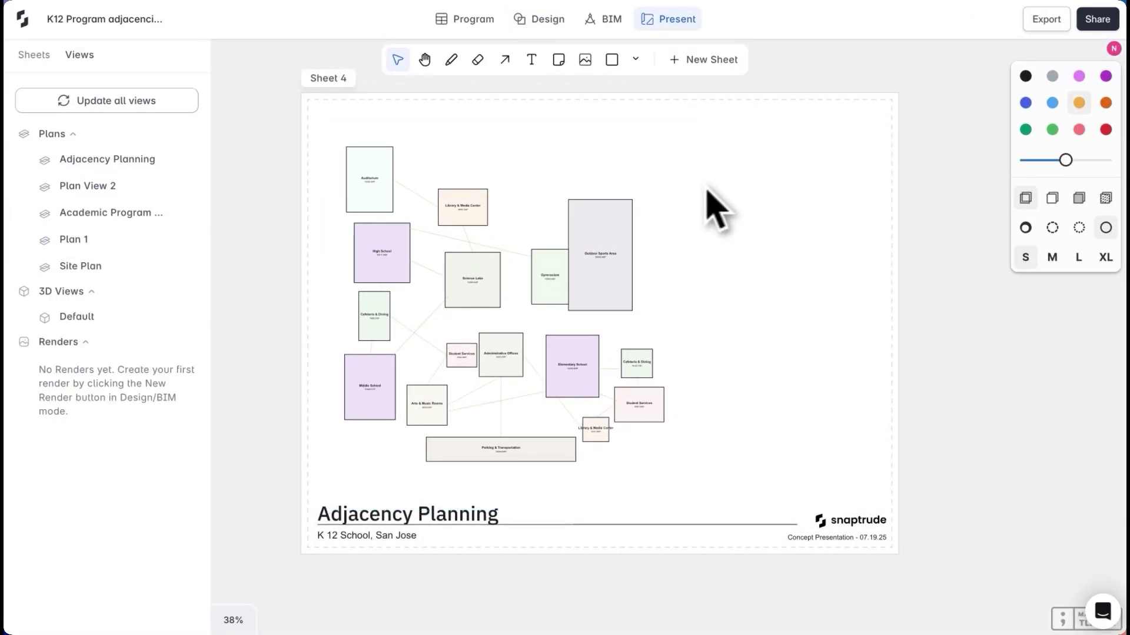
pyautogui.click(608, 190)
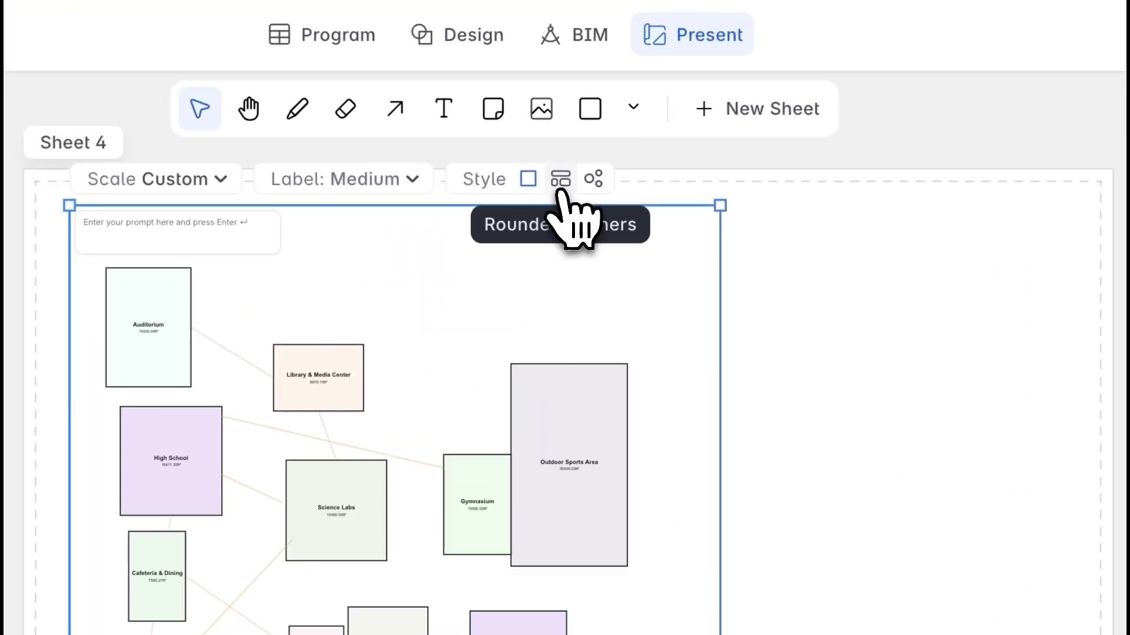
pyautogui.click(593, 187)
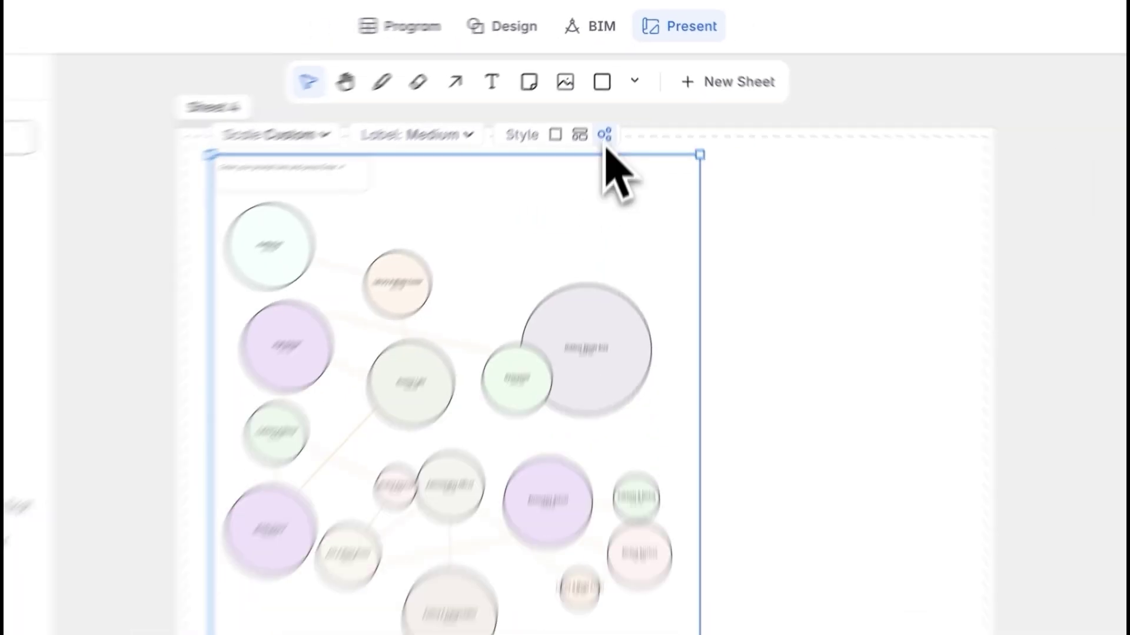
pyautogui.click(1056, 634)
# Draw an arrow on the sheet and a large red dotted arrow pointing right
pyautogui.click(504, 61)
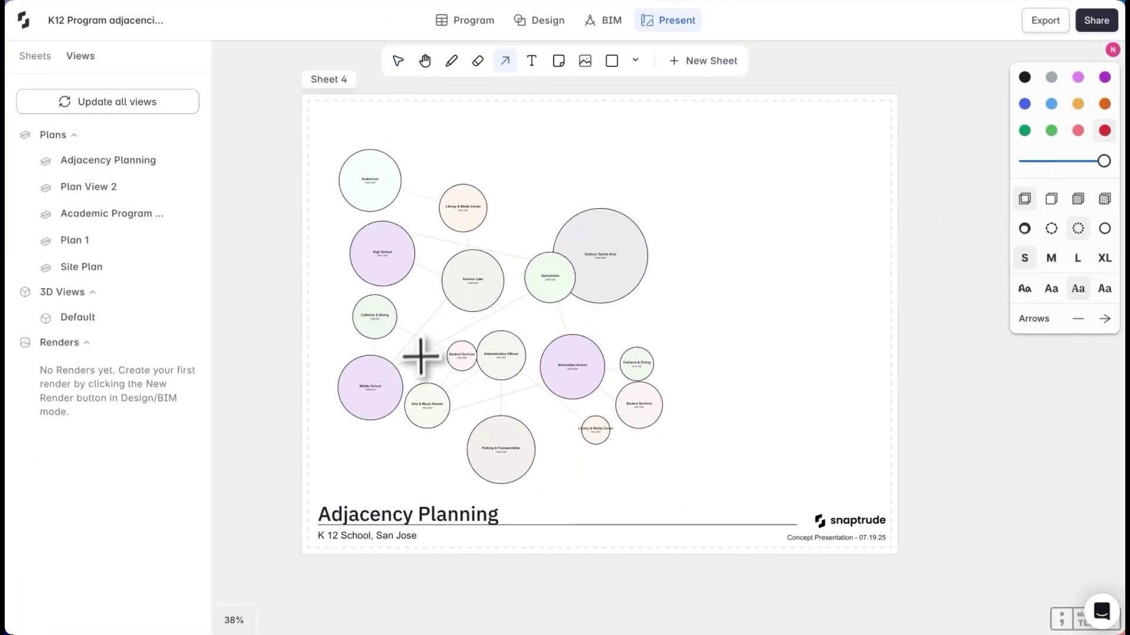
pyautogui.moveTo(418, 369); pyautogui.dragTo(421, 298)
pyautogui.click(1077, 258)
pyautogui.moveTo(467, 405); pyautogui.dragTo(540, 406)
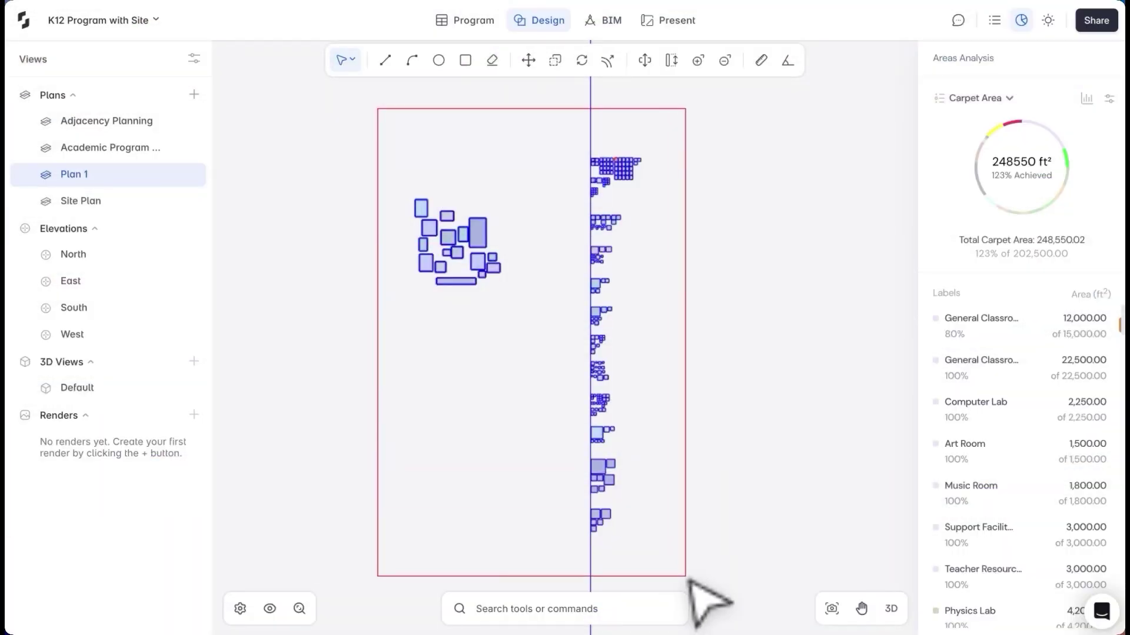
# Hide all the stacked program blocks and bring the site boundary corner into view
pyautogui.moveTo(688, 580); pyautogui.dragTo(687, 578)
pyautogui.rightClick(640, 194)
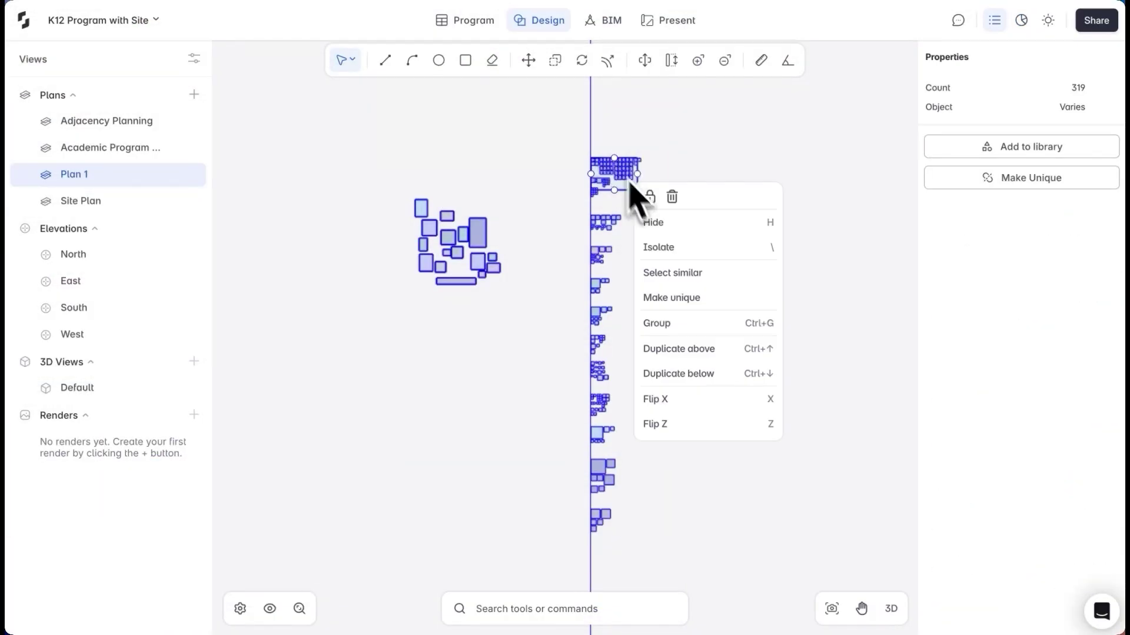
pyautogui.click(663, 228)
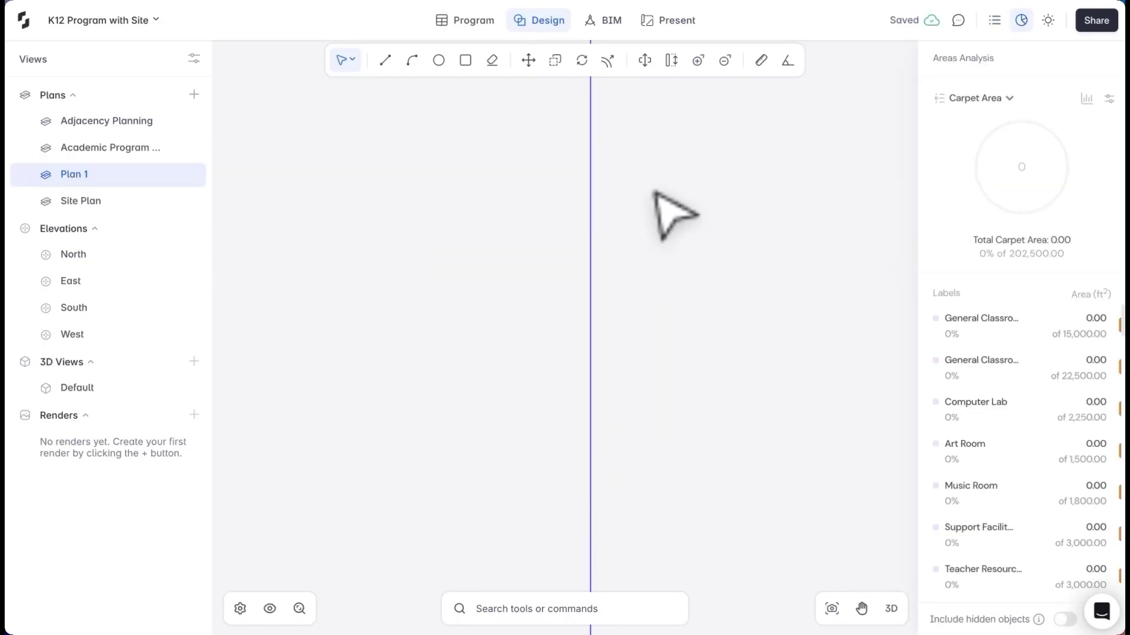
pyautogui.scroll(-2, 643, 222)
pyautogui.moveTo(643, 177); pyautogui.dragTo(480, 297, button='middle')
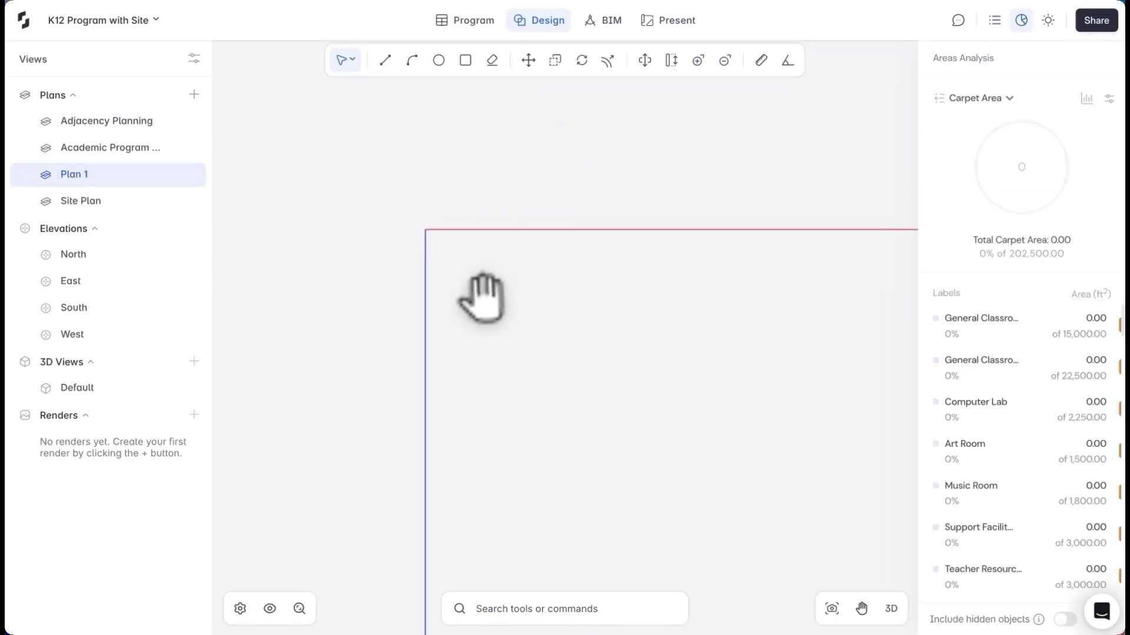
# Import the San Jose site by its coordinates, including the west and south-east property parcels
pyautogui.press('l')
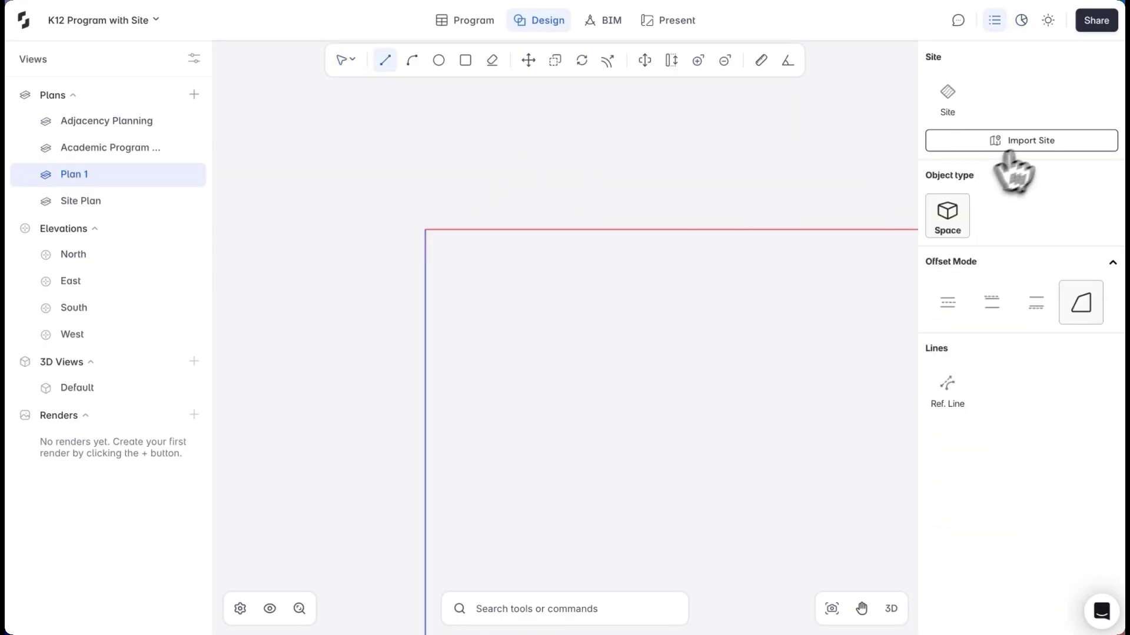
pyautogui.click(1020, 141)
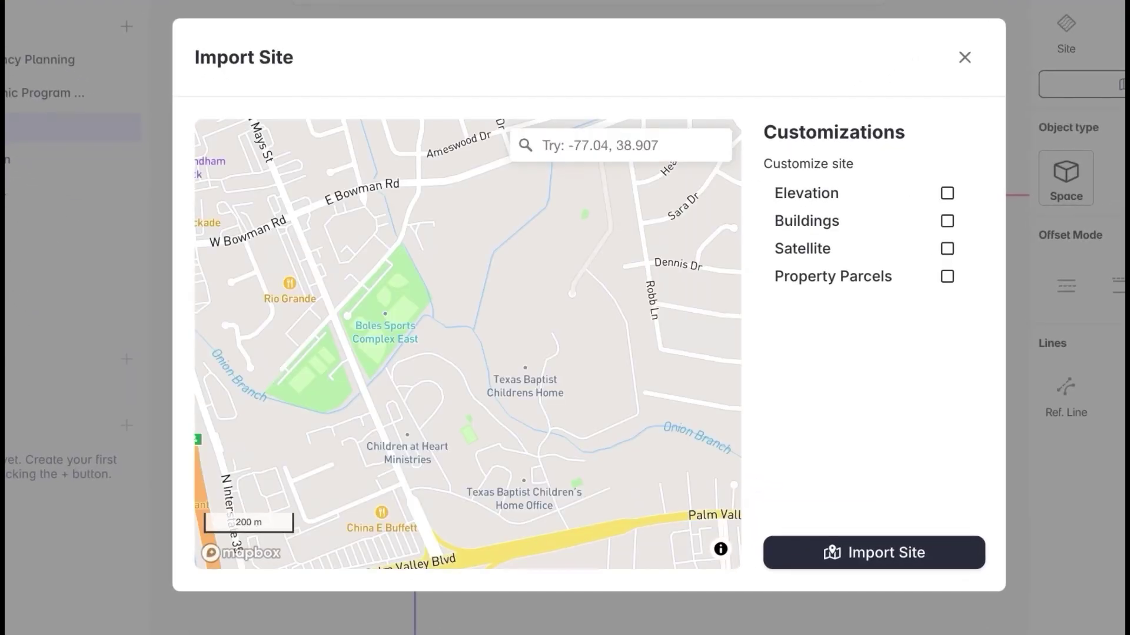
pyautogui.hotkey('ctrl', 'v')
pyautogui.press('Return')
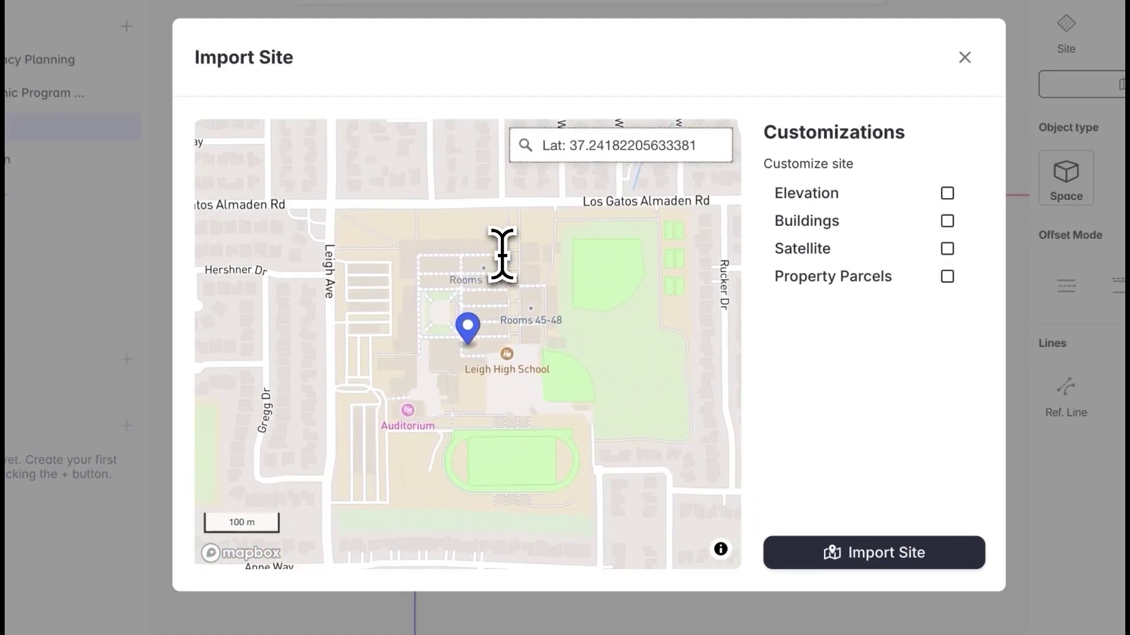
pyautogui.scroll(-3, 466, 254)
pyautogui.click(946, 277)
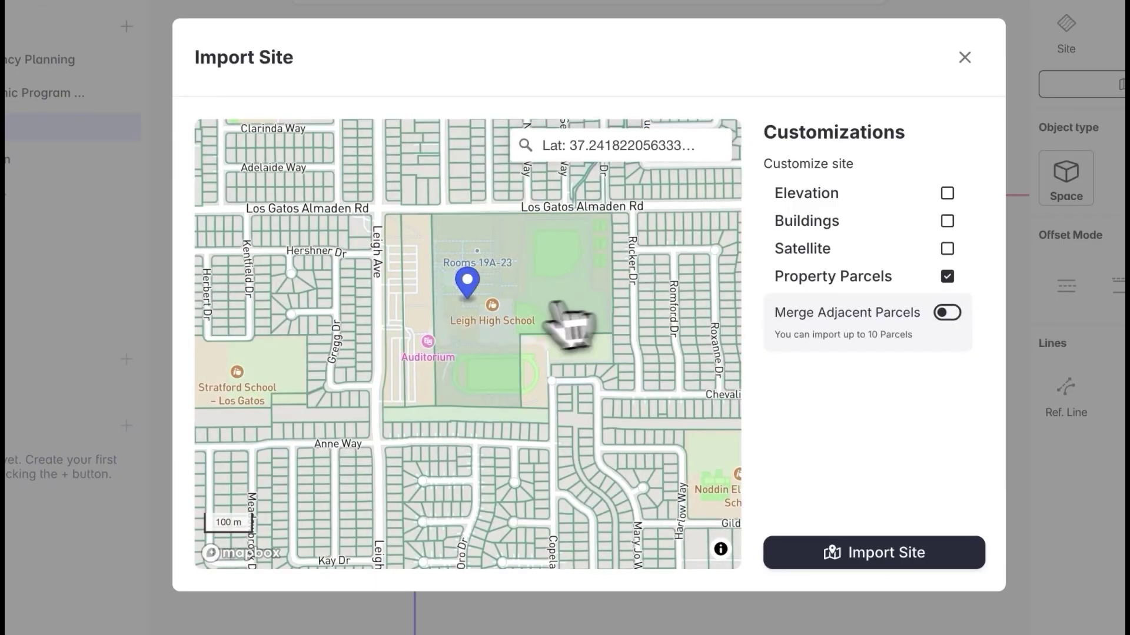
pyautogui.click(399, 312)
pyautogui.click(534, 353)
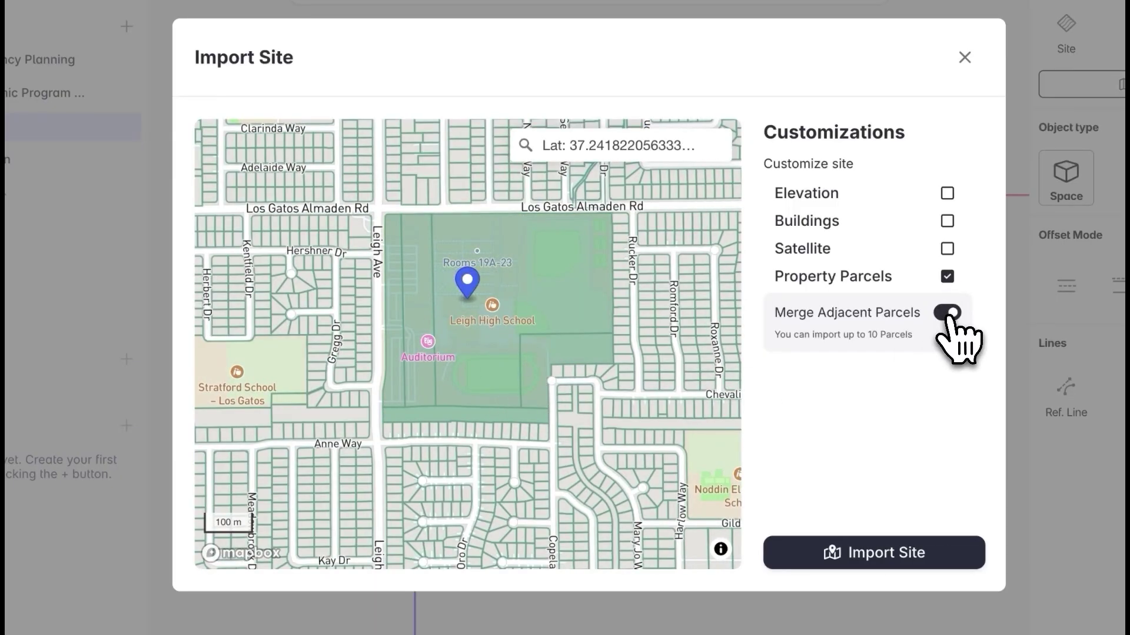
pyautogui.click(870, 556)
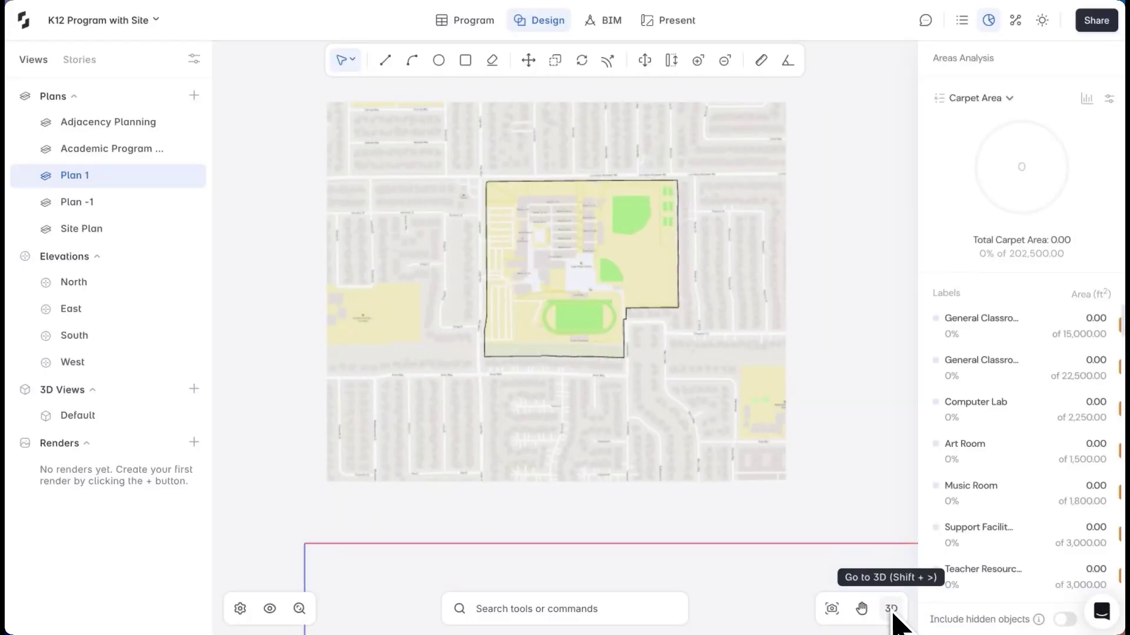
# Show the site in 3D with surrounding buildings, leaving satellite imagery off
pyautogui.click(891, 610)
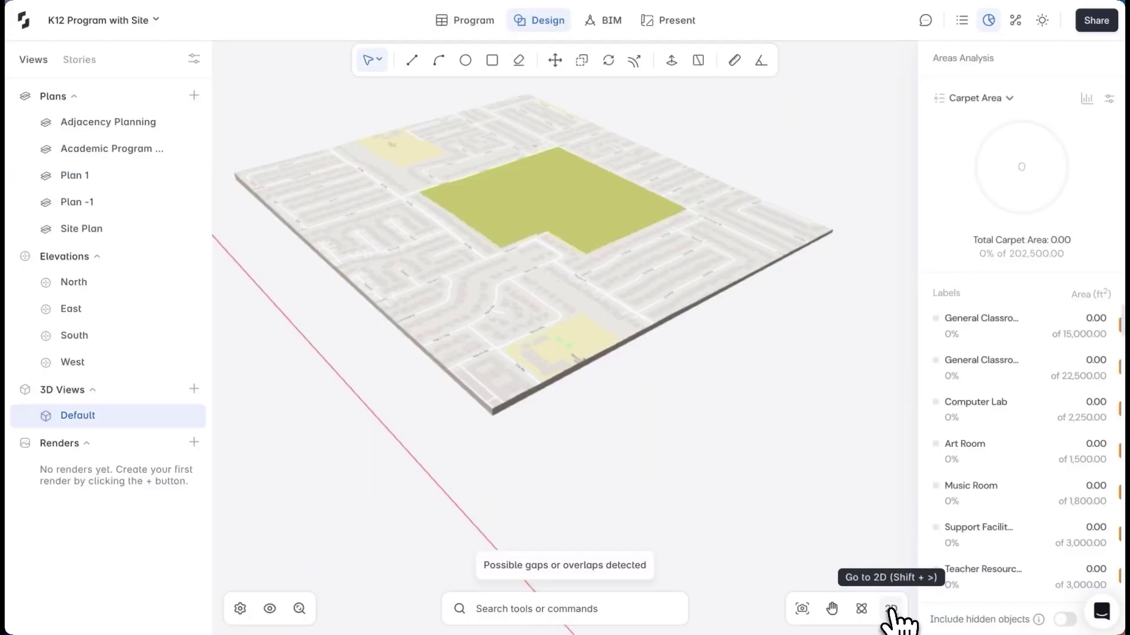
pyautogui.click(441, 244)
pyautogui.click(1108, 105)
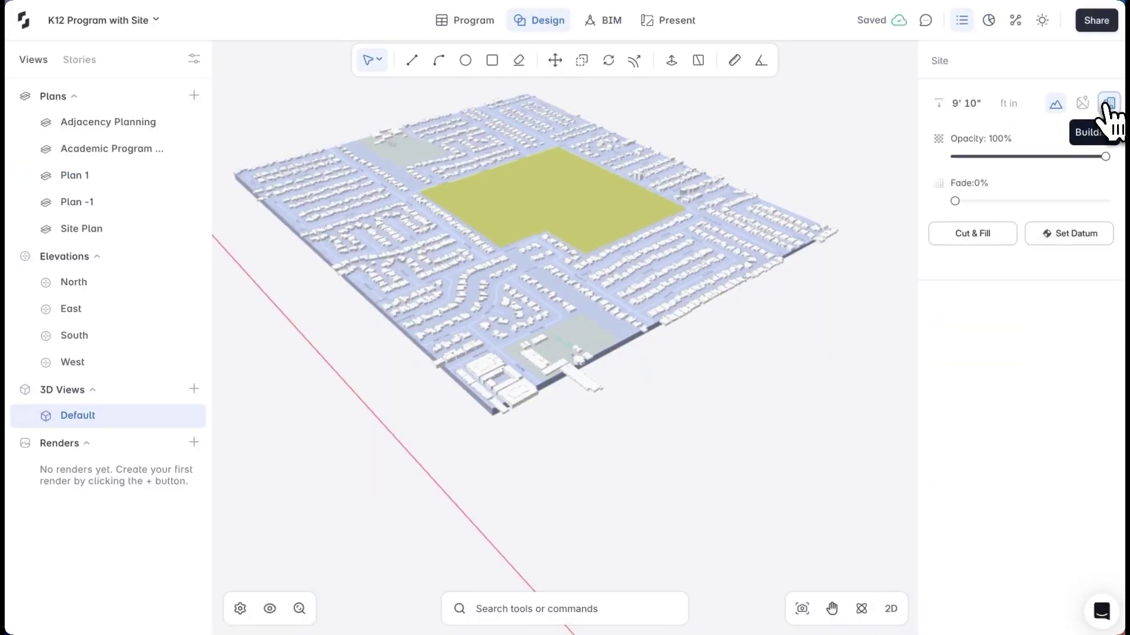
pyautogui.click(1082, 105)
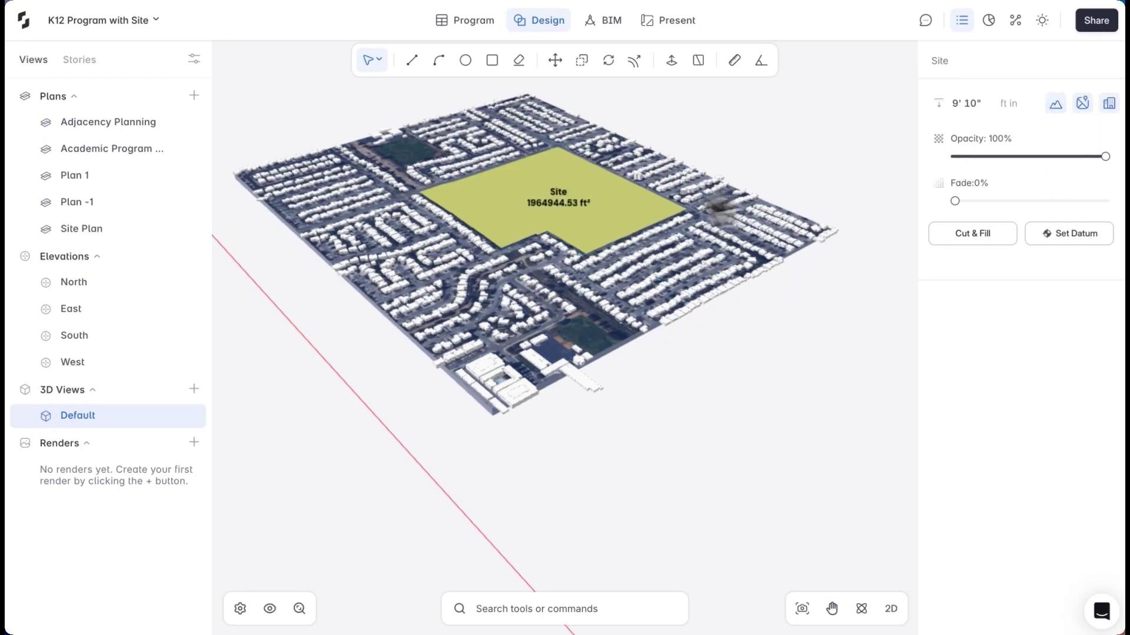
pyautogui.click(1082, 104)
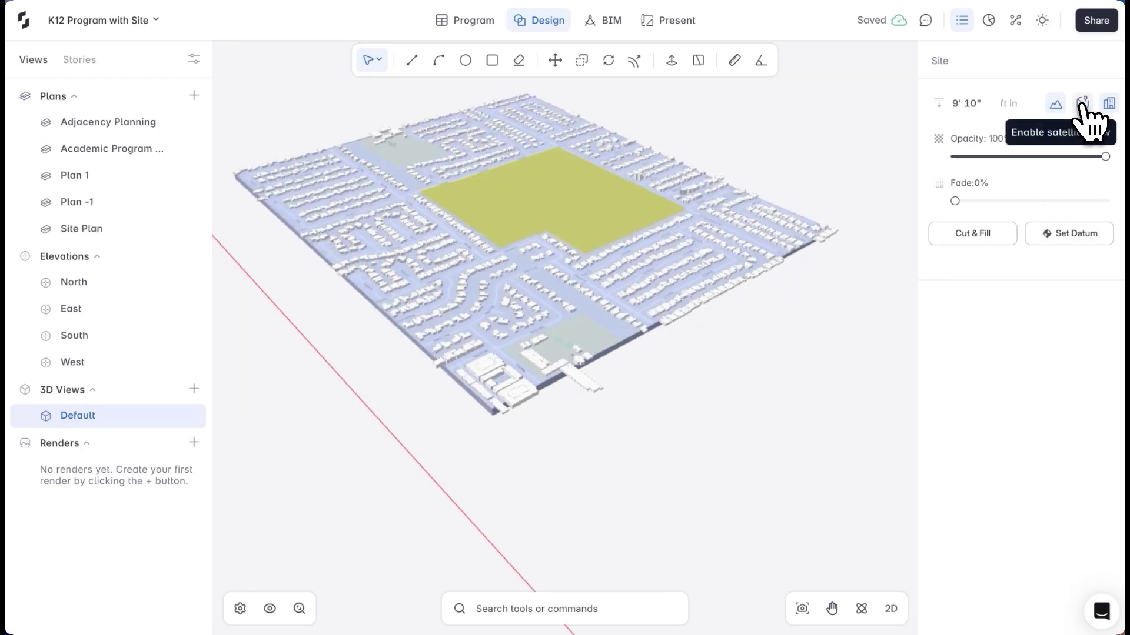
# Draw a split line dividing the site into two pieces
pyautogui.click(570, 207)
pyautogui.scroll(5, 587, 196)
pyautogui.moveTo(587, 196); pyautogui.dragTo(497, 124, button='right')
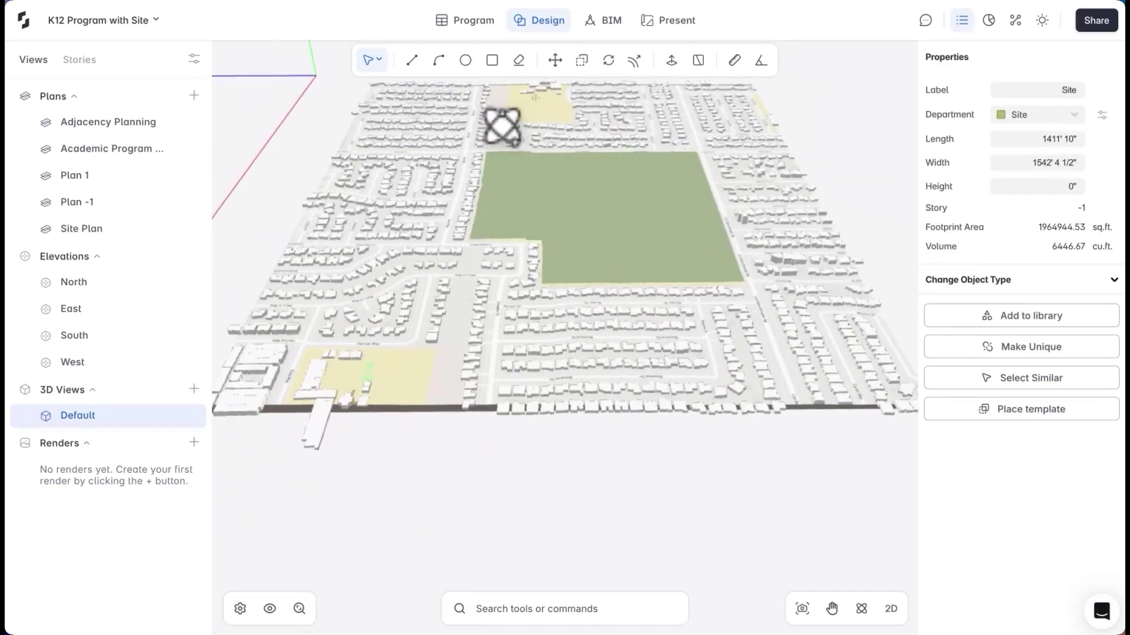
pyautogui.scroll(3, 711, 188)
pyautogui.press('m')
pyautogui.click(697, 148)
pyautogui.press('Escape')
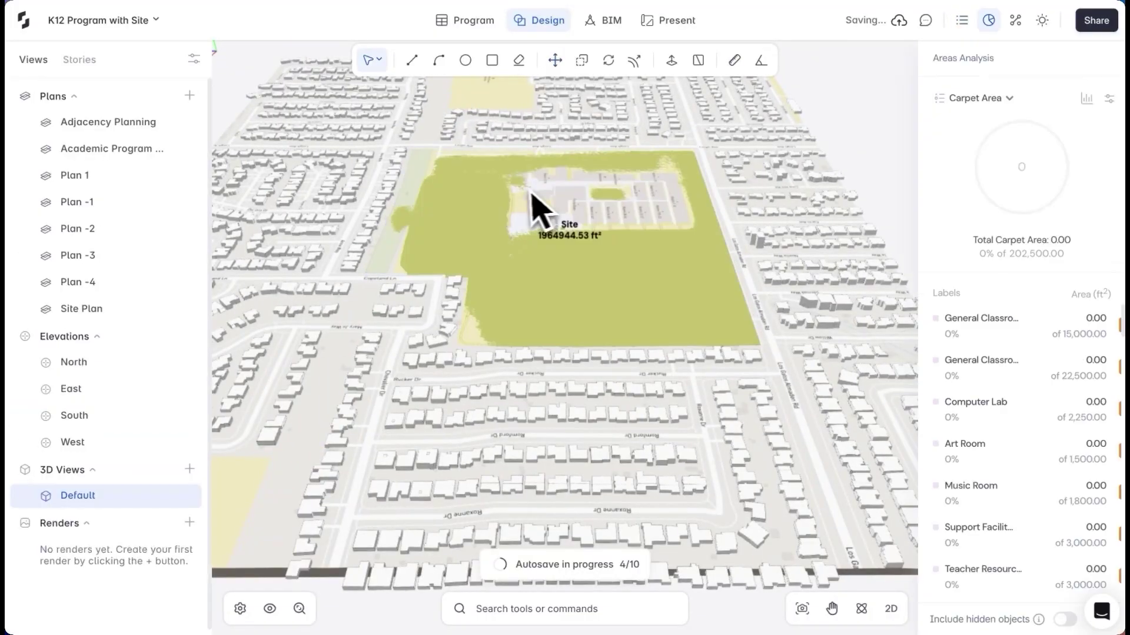
pyautogui.press('l')
pyautogui.click(464, 347)
pyautogui.click(495, 152)
pyautogui.press('Escape')
pyautogui.click(465, 218)
# Move the left site piece 10 feet
pyautogui.press('m')
pyautogui.click(463, 218)
pyautogui.write('10')
pyautogui.press('Return')
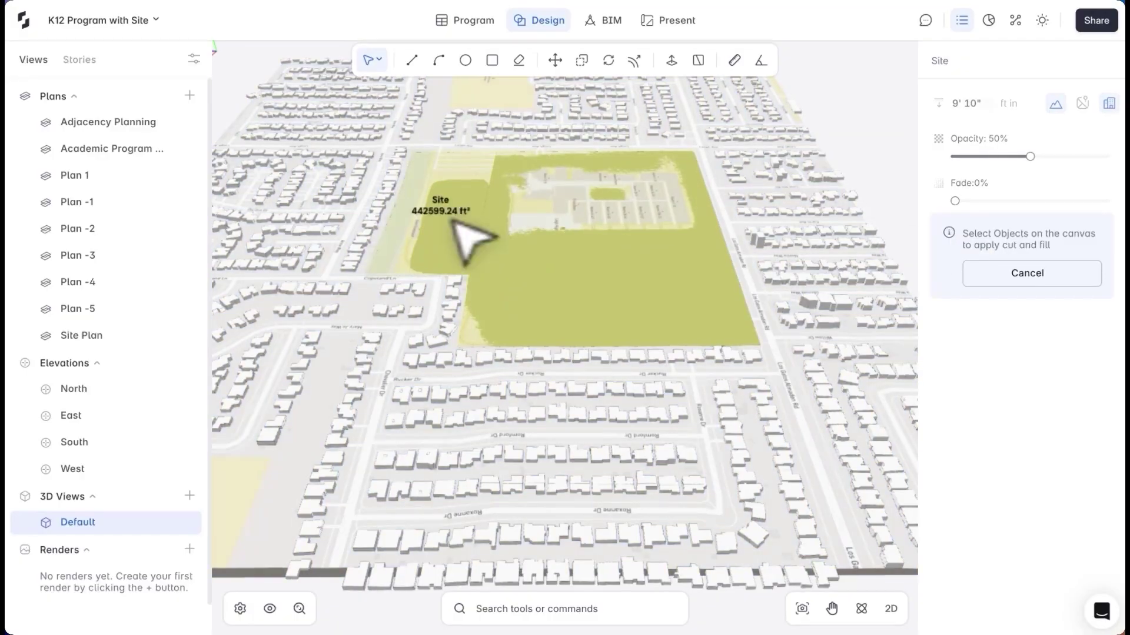
# Apply cut and fill to the site and open the BIM quantity take-off
pyautogui.click(467, 235)
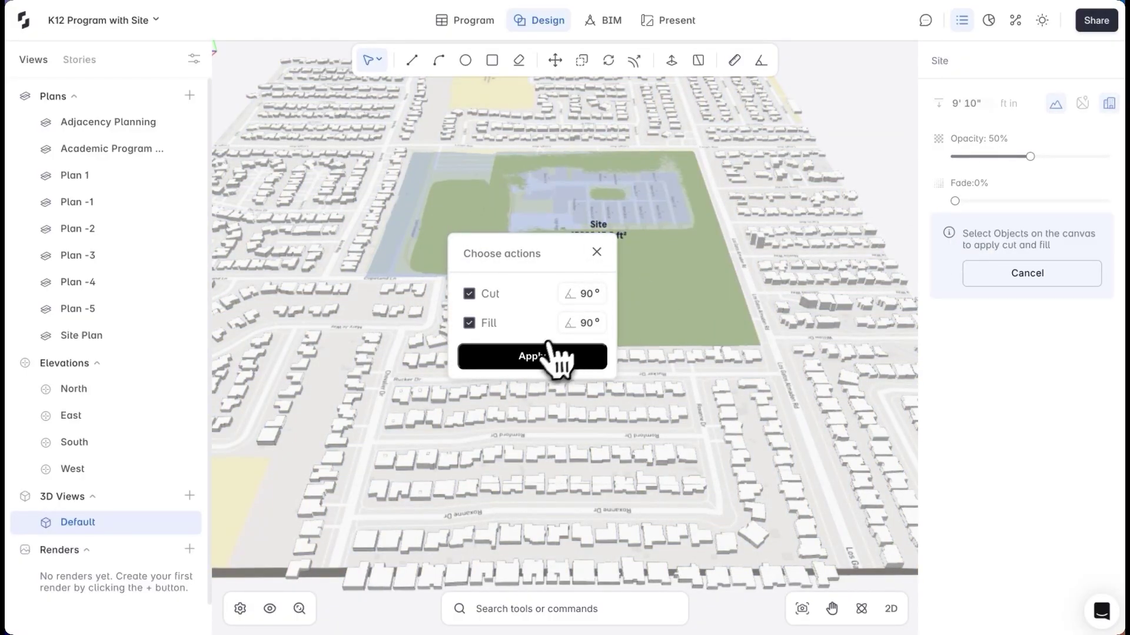
pyautogui.click(532, 358)
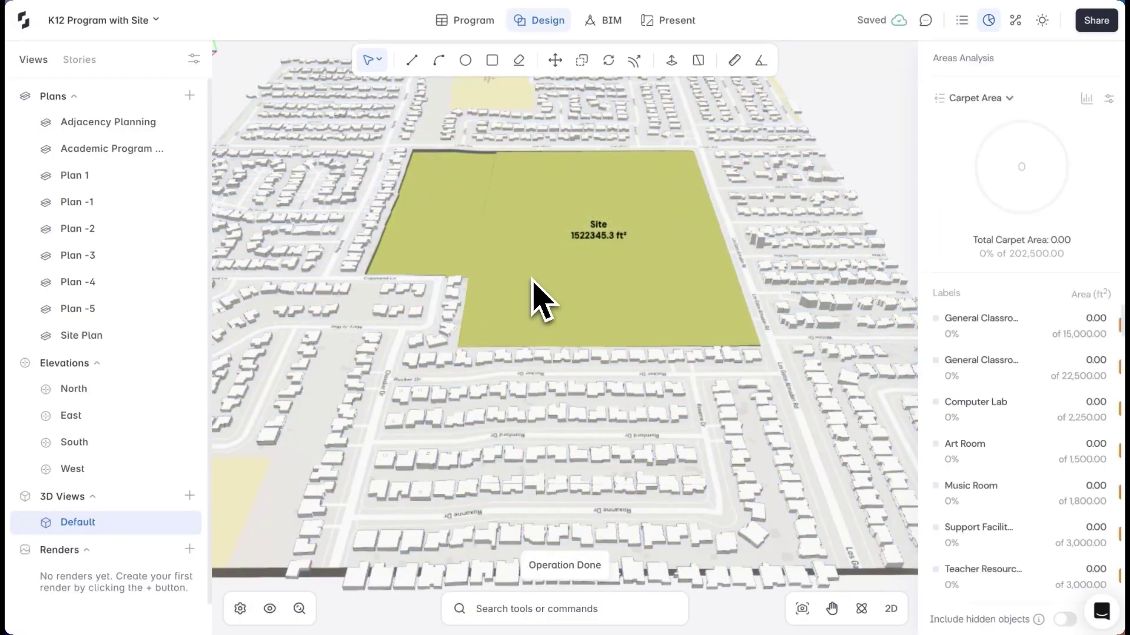
pyautogui.moveTo(534, 298); pyautogui.dragTo(580, 76, button='middle')
pyautogui.click(603, 20)
pyautogui.click(1018, 20)
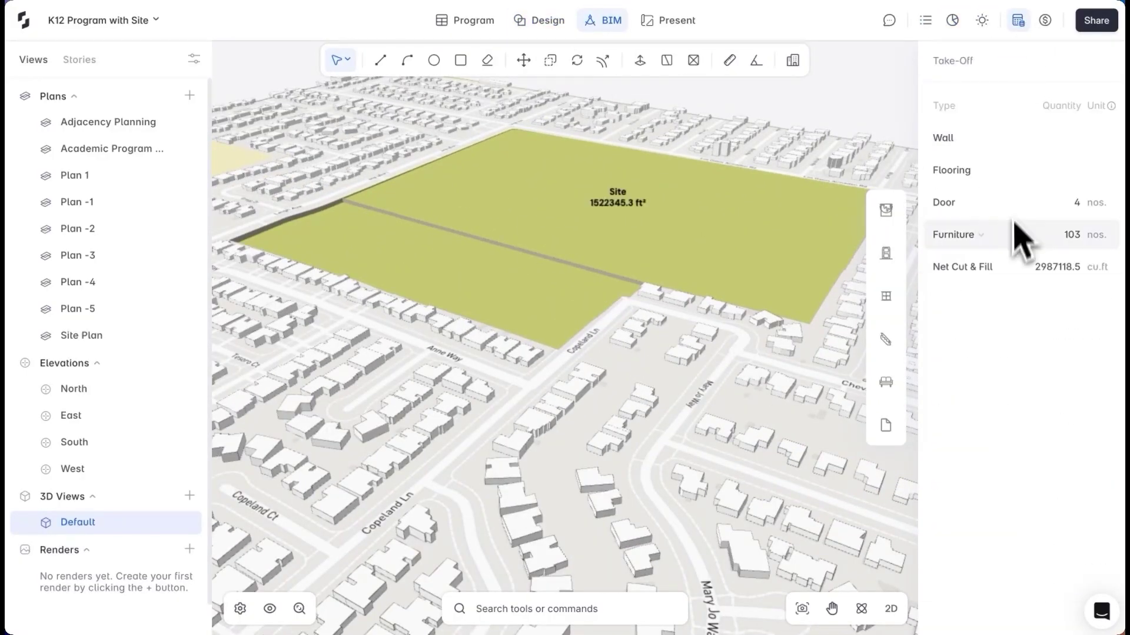
# Switch the project units to metres in Project Settings
pyautogui.click(240, 609)
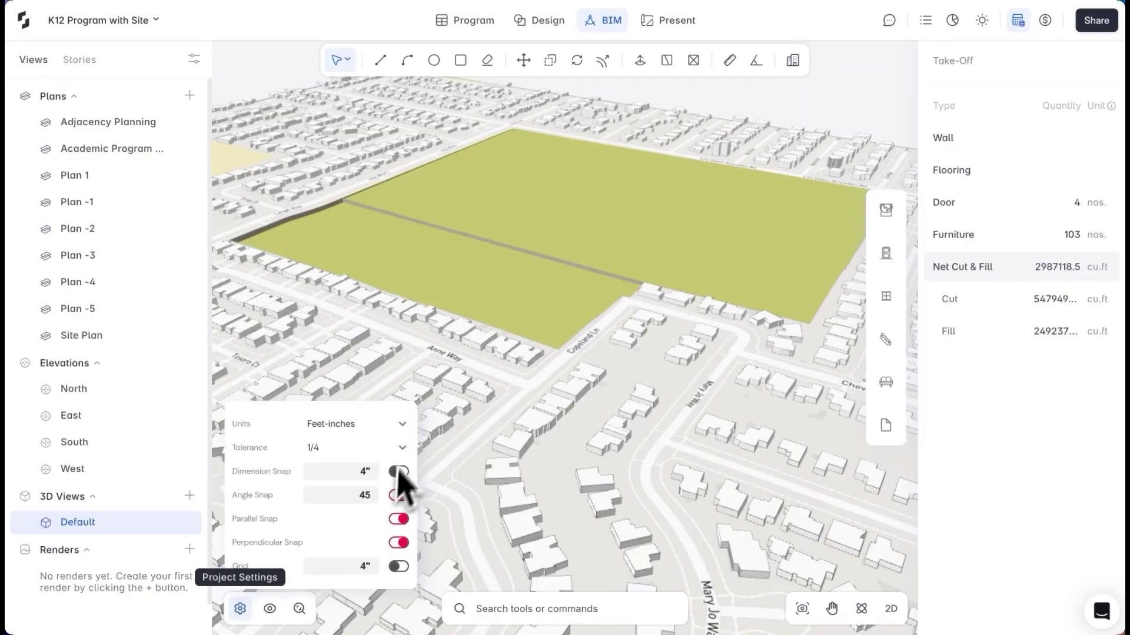
pyautogui.click(398, 425)
pyautogui.click(377, 449)
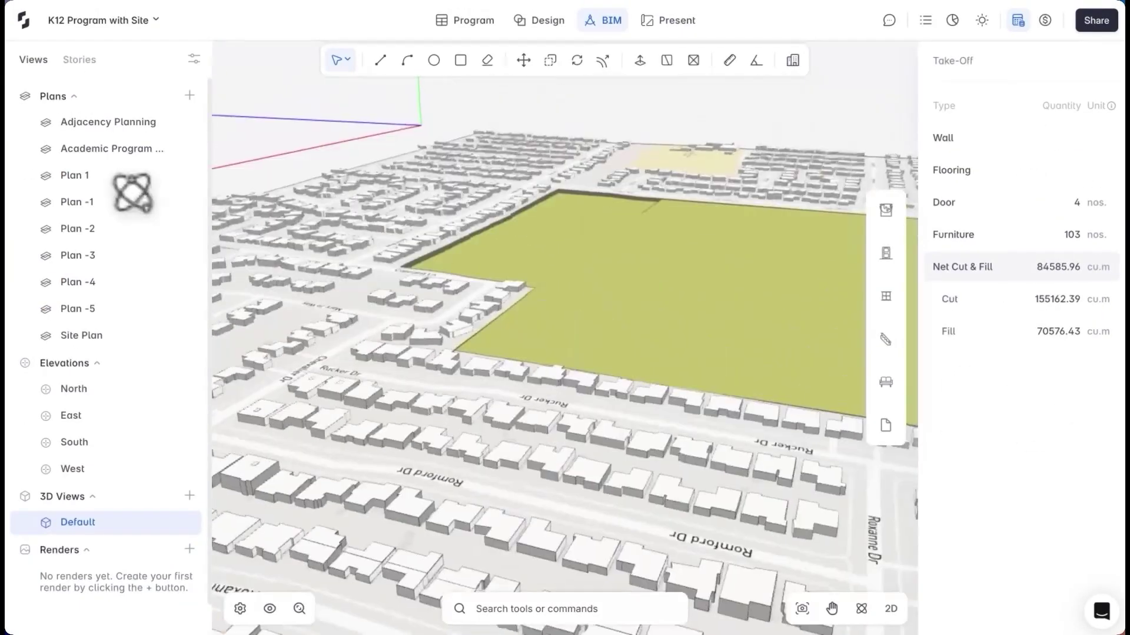
# Reset the site terrain from the terrain's right-click actions
pyautogui.moveTo(518, 329); pyautogui.dragTo(589, 306, button='middle')
pyautogui.click(612, 308)
pyautogui.click(630, 330)
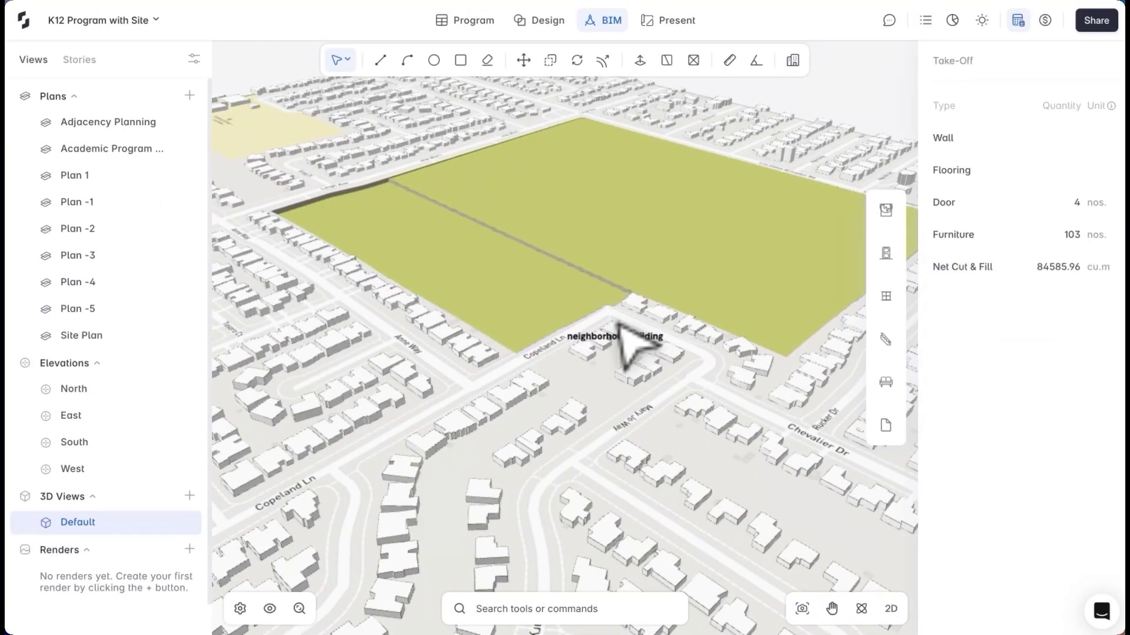
pyautogui.rightClick(599, 367)
pyautogui.click(648, 427)
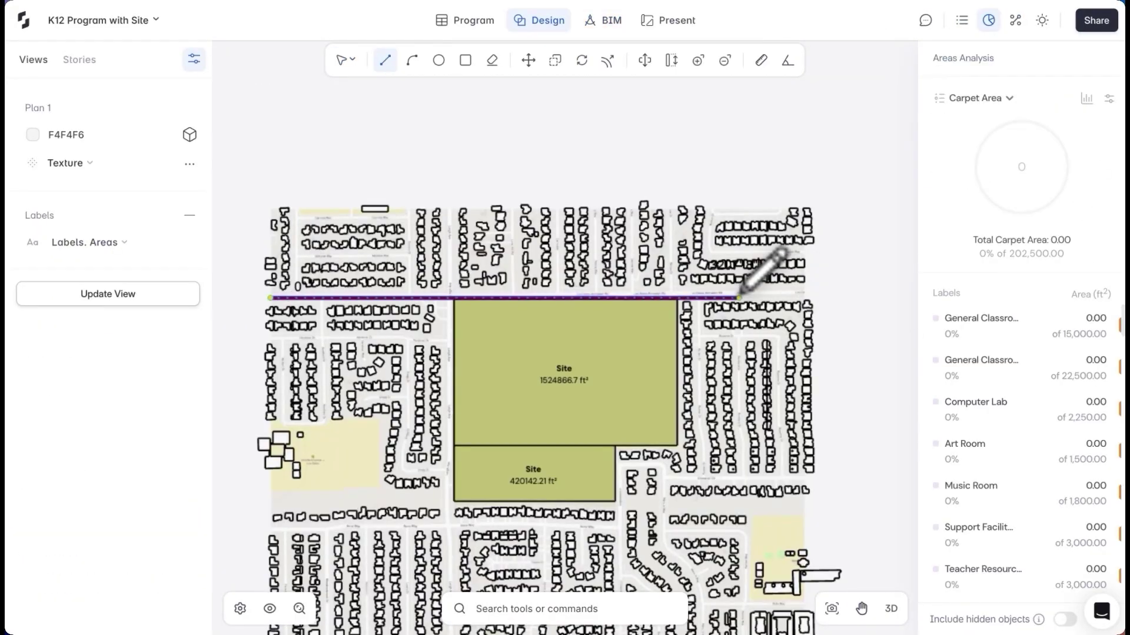
# Draw the road along the street north of the site
pyautogui.doubleClick(738, 298)
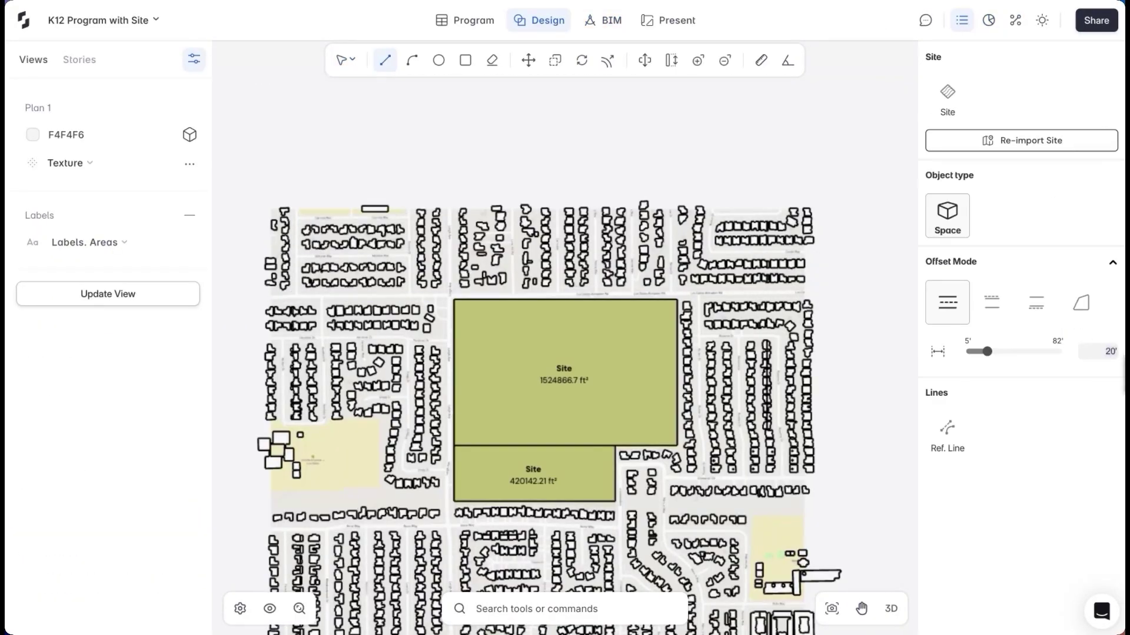
pyautogui.click(270, 297)
pyautogui.scroll(3, 530, 283)
pyautogui.doubleClick(802, 298)
pyautogui.scroll(-3, 803, 297)
pyautogui.click(423, 97)
pyautogui.scroll(3, 424, 176)
# Draw the road running south along the west side, then view both roads in 3D
pyautogui.doubleClick(447, 434)
pyautogui.scroll(-3, 471, 294)
pyautogui.scroll(-5, 518, 250)
pyautogui.doubleClick(501, 427)
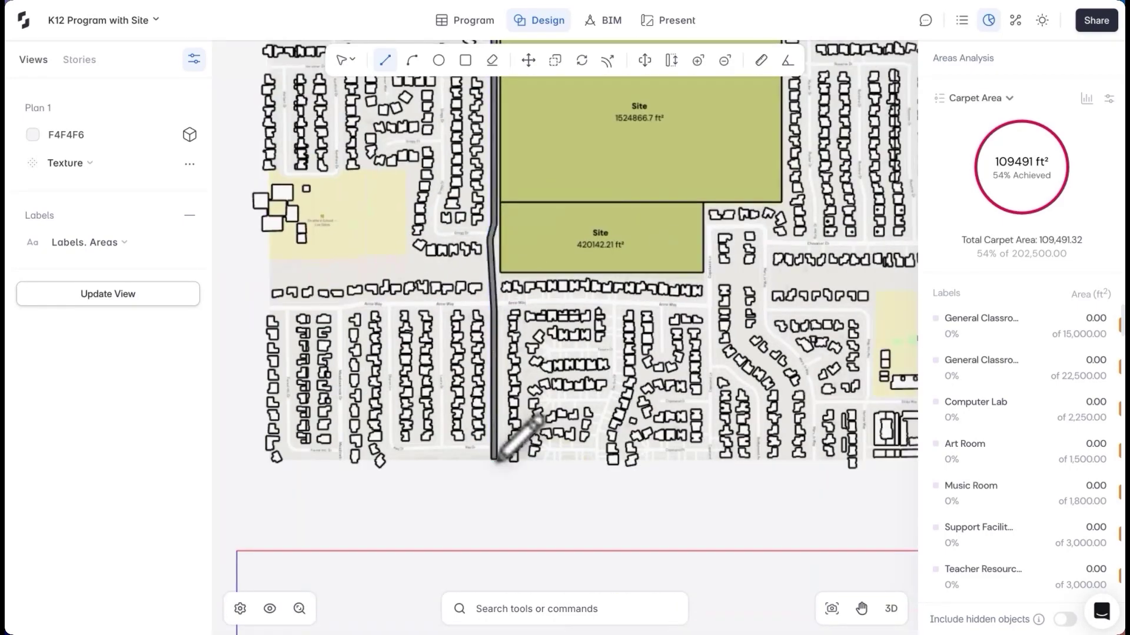
pyautogui.scroll(5, 451, 159)
pyautogui.click(448, 160)
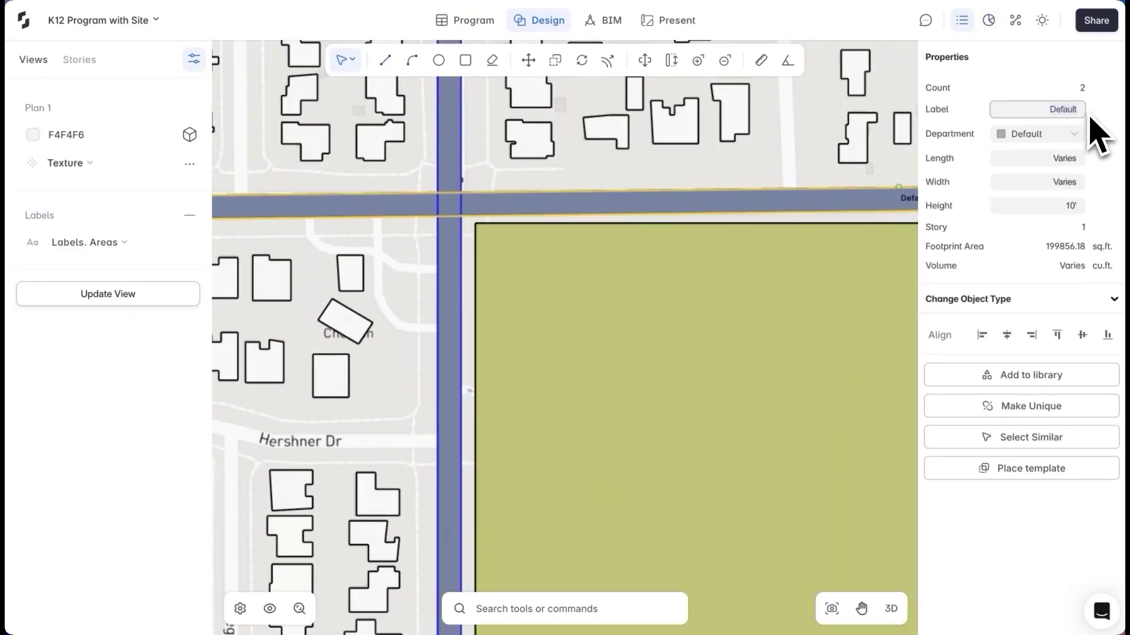
pyautogui.press('Escape')
pyautogui.scroll(-6, 320, 214)
pyautogui.click(891, 610)
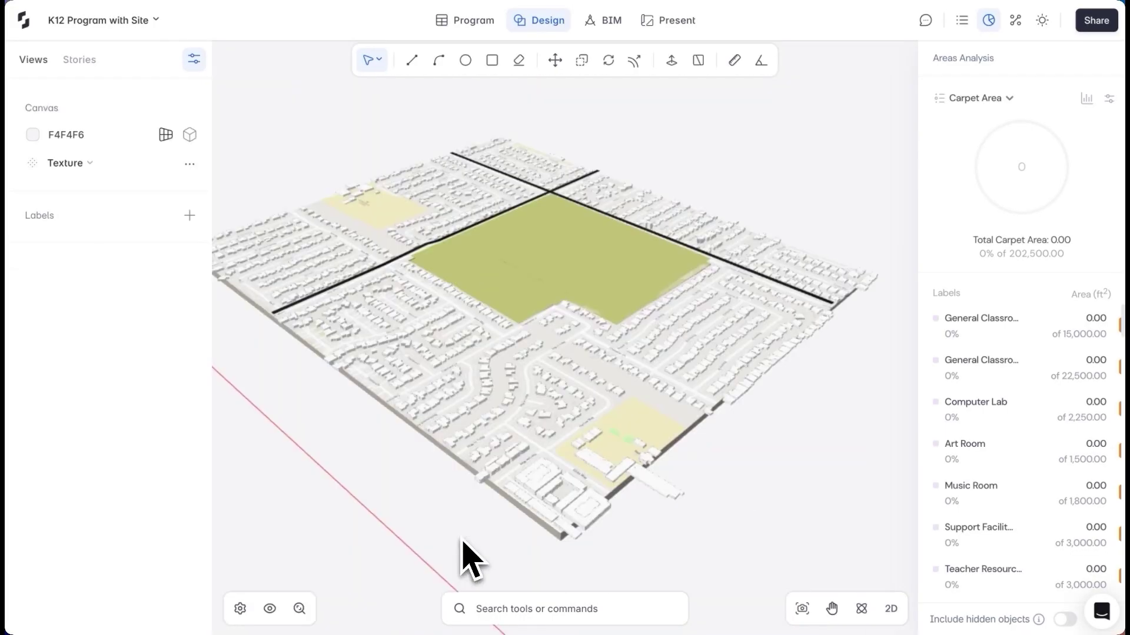
# Turn on the sun path, view the site from above, and save that view as 'Site Study'
pyautogui.click(1042, 21)
pyautogui.click(1103, 94)
pyautogui.moveTo(864, 320); pyautogui.dragTo(567, 252, button='right')
pyautogui.click(194, 59)
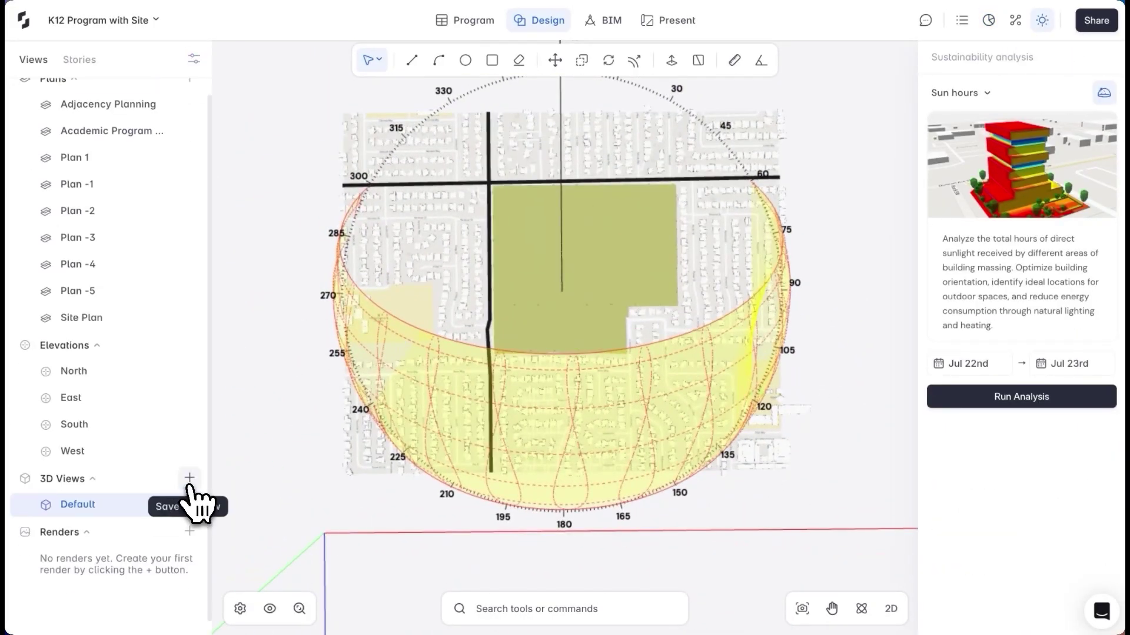
pyautogui.click(190, 477)
pyautogui.doubleClick(18, 531)
pyautogui.write('Site Study')
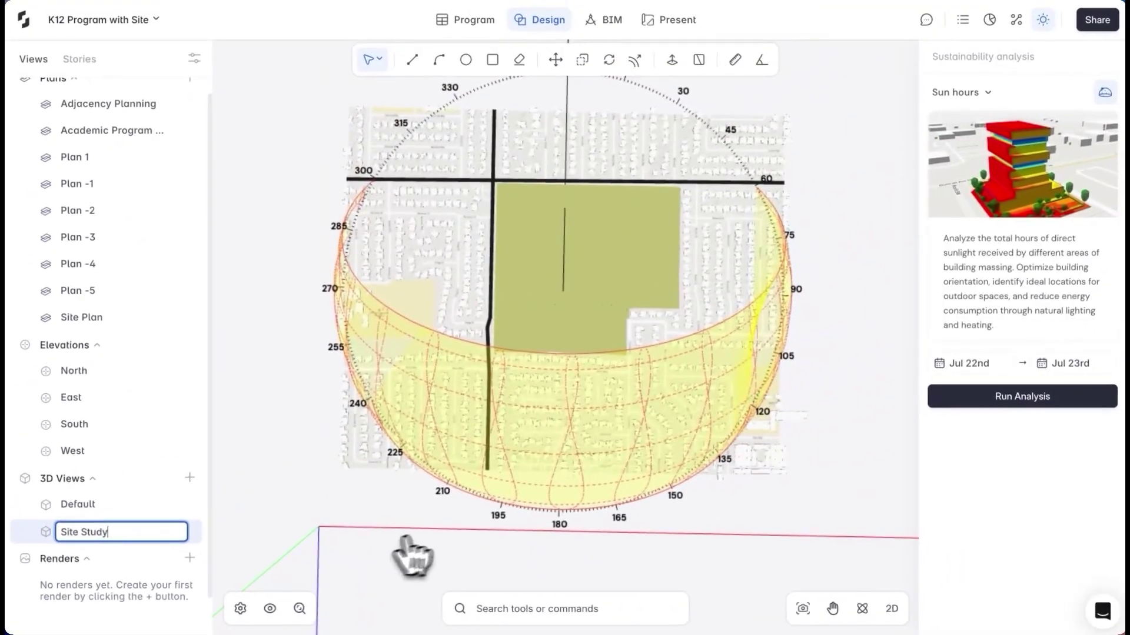
pyautogui.press('Return')
# Place Site Study on a presentation sheet with two red entry arrows and an orange service arrow
pyautogui.click(675, 22)
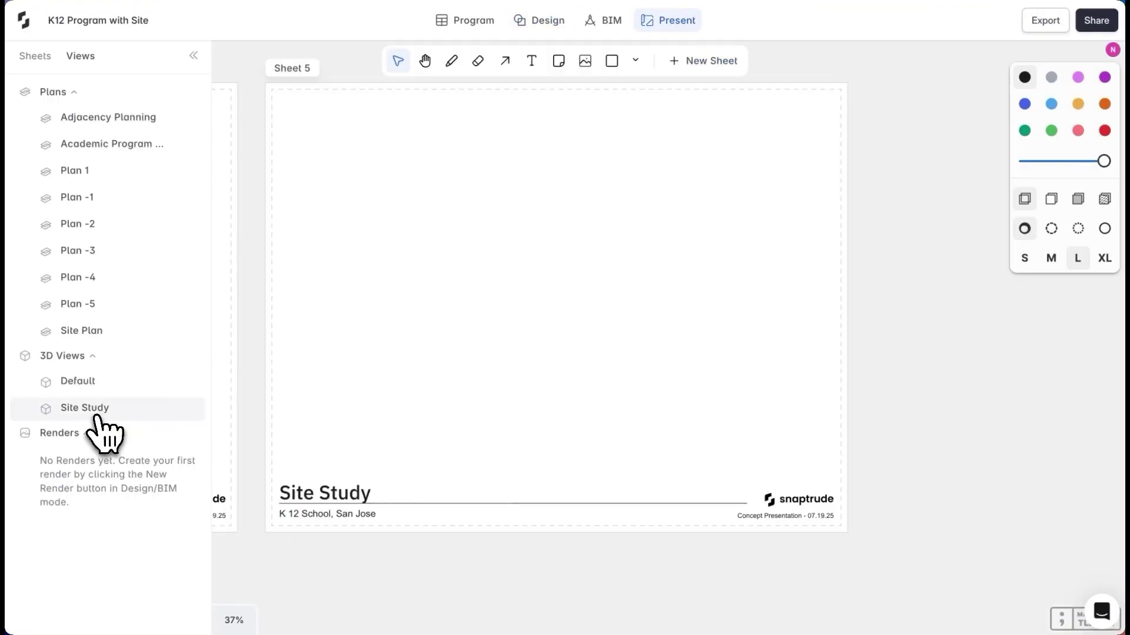
pyautogui.moveTo(97, 412); pyautogui.dragTo(500, 350)
pyautogui.press('a')
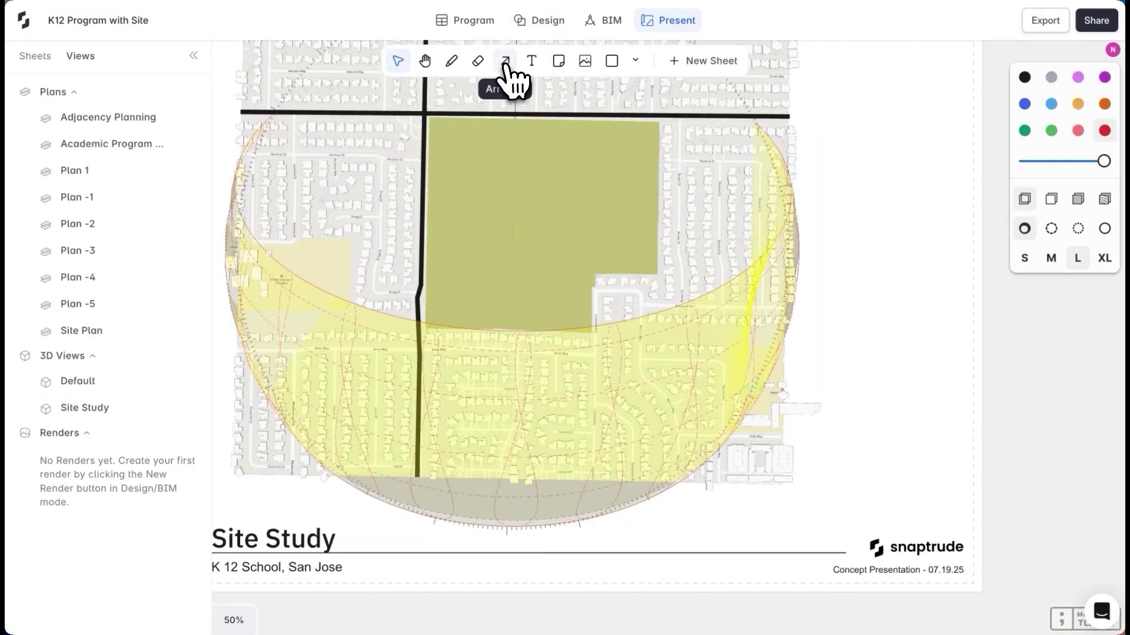
pyautogui.moveTo(421, 280); pyautogui.dragTo(473, 280)
pyautogui.press('a')
pyautogui.moveTo(421, 135); pyautogui.dragTo(450, 136)
pyautogui.click(1078, 103)
pyautogui.press('a')
pyautogui.moveTo(422, 197); pyautogui.dragTo(450, 197)
# Draw a green ellipse over the sports grounds with a medium, centred 'Sports Grounds' label
pyautogui.click(636, 61)
pyautogui.click(587, 126)
pyautogui.moveTo(571, 135); pyautogui.dragTo(591, 169)
pyautogui.press('t')
pyautogui.scroll(2, 594, 200)
pyautogui.click(582, 177)
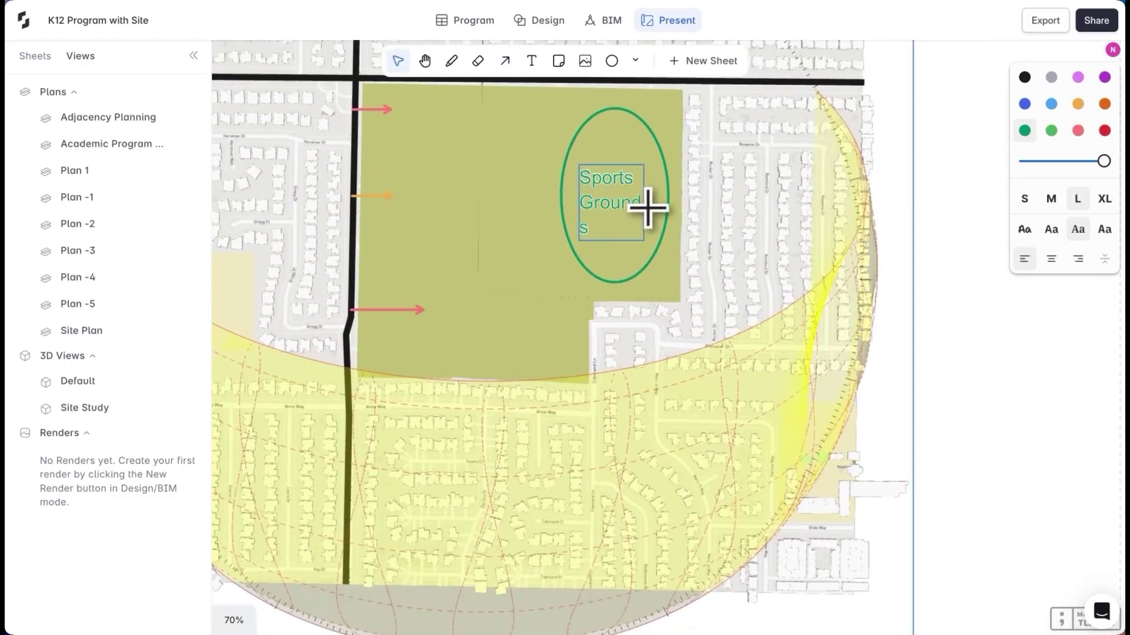
pyautogui.click(1050, 199)
pyautogui.click(1051, 259)
pyautogui.click(953, 252)
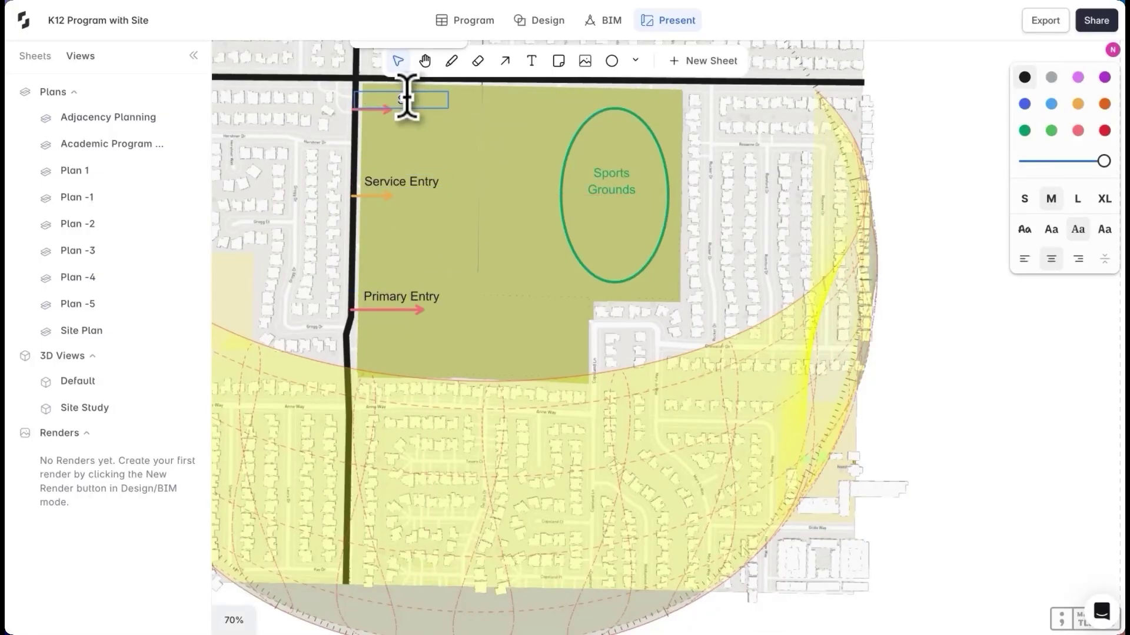
# Add a blue view-line arrow toward the sports grounds and set the View Lines label beside it
pyautogui.press('o')
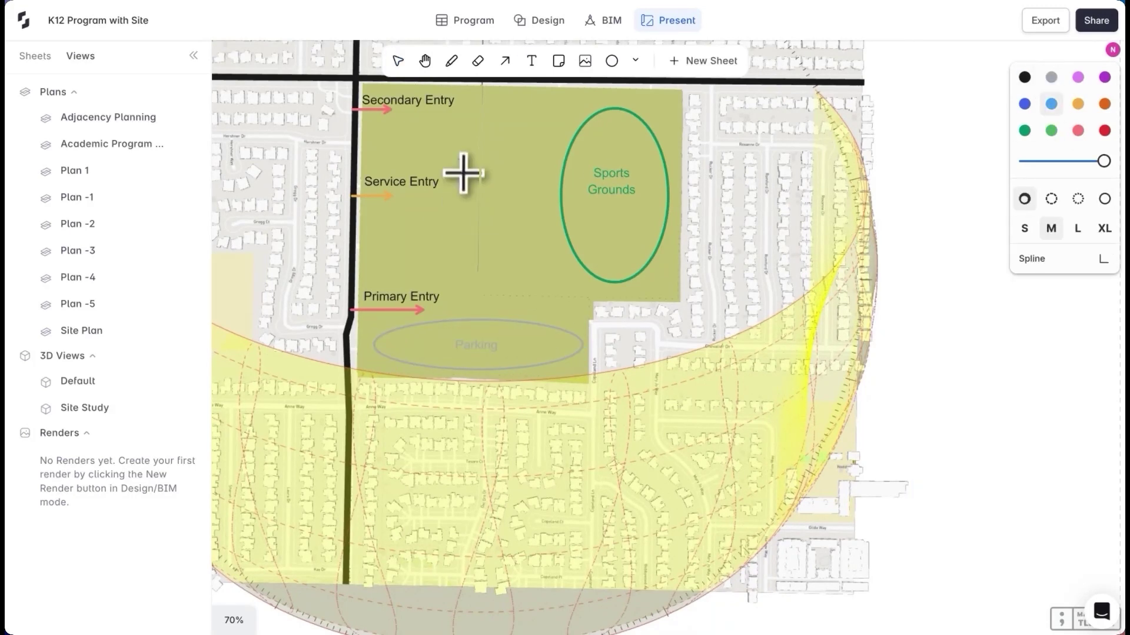
pyautogui.press('a')
pyautogui.moveTo(462, 174); pyautogui.dragTo(521, 170)
pyautogui.click(491, 258)
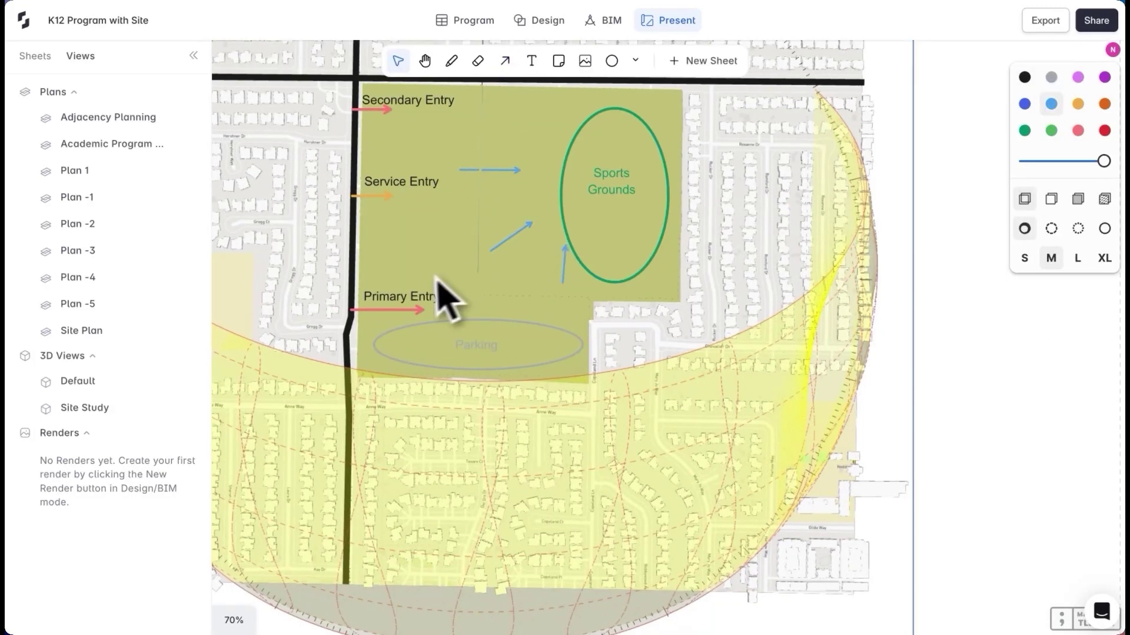
pyautogui.moveTo(512, 237); pyautogui.dragTo(527, 222)
pyautogui.moveTo(933, 298); pyautogui.dragTo(513, 186)
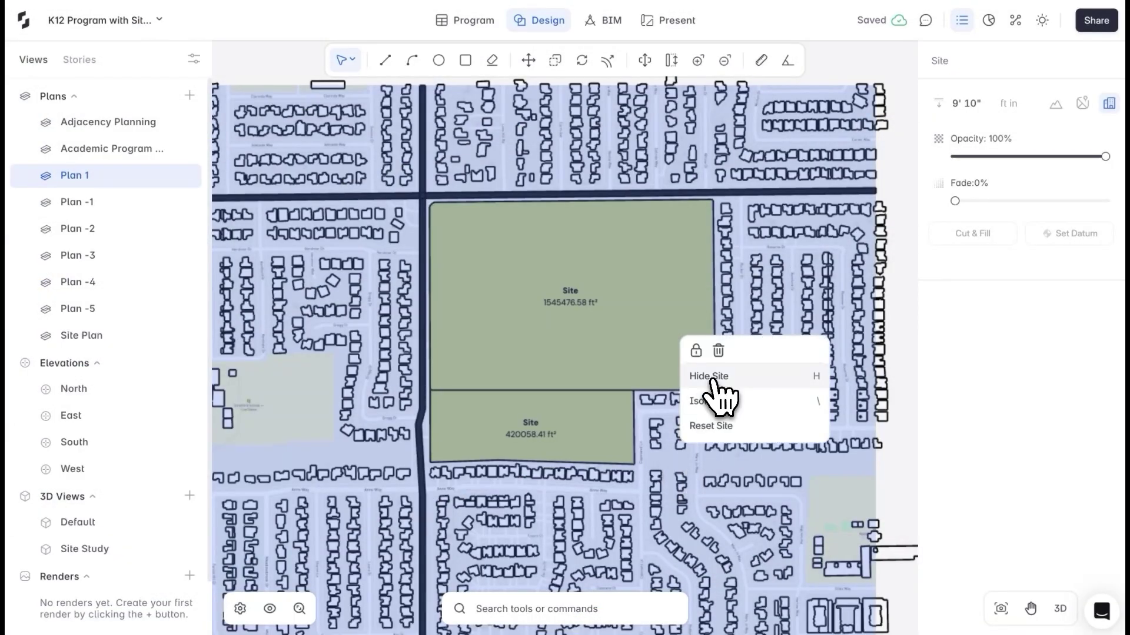
# Hide the map context and array dashed reference lines across the site at 340 spacing
pyautogui.click(713, 376)
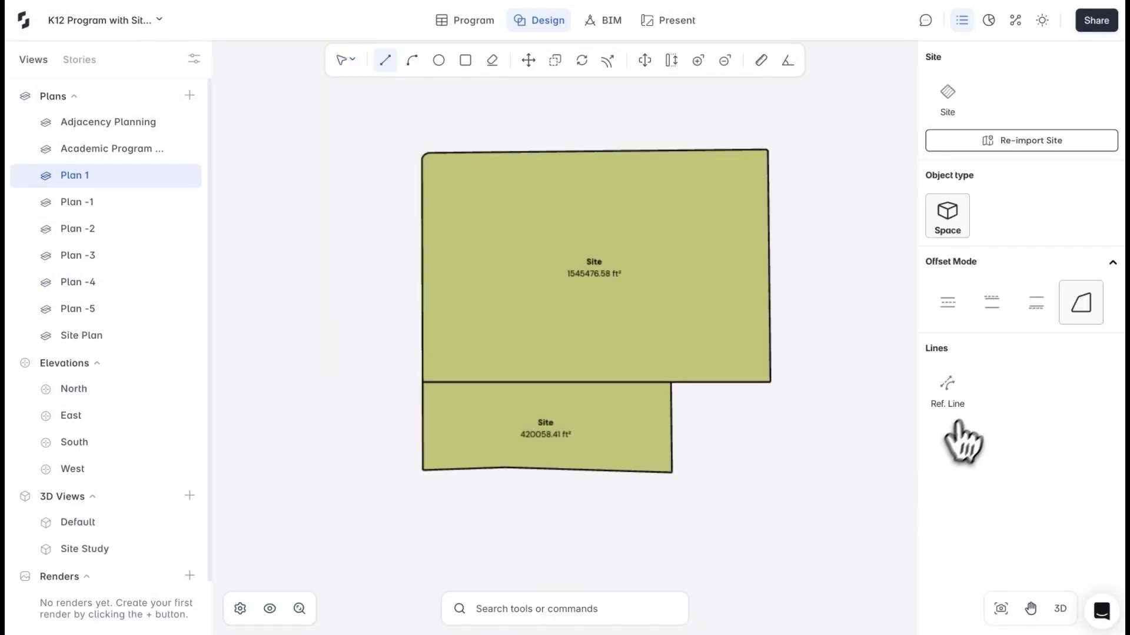
pyautogui.click(959, 393)
pyautogui.click(844, 365)
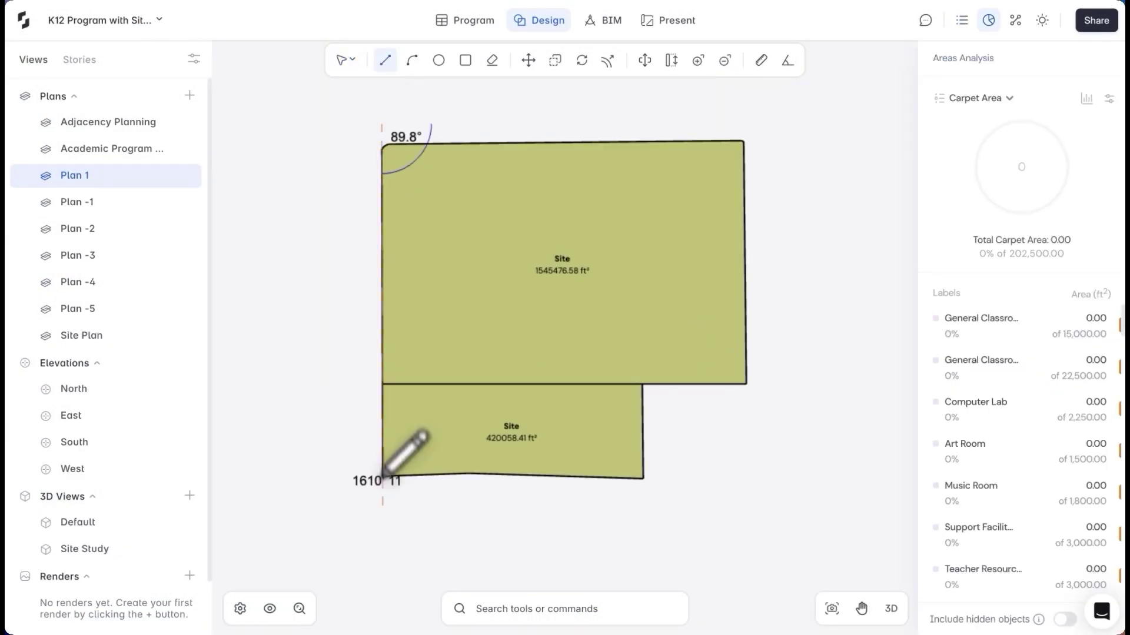
pyautogui.click(383, 505)
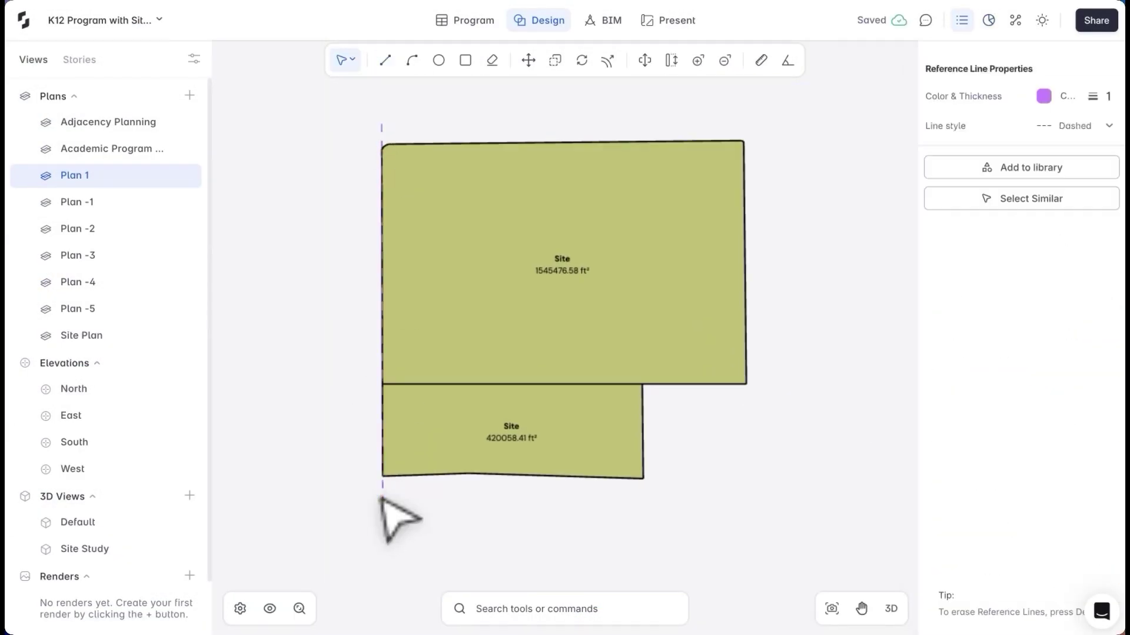
pyautogui.write('c340')
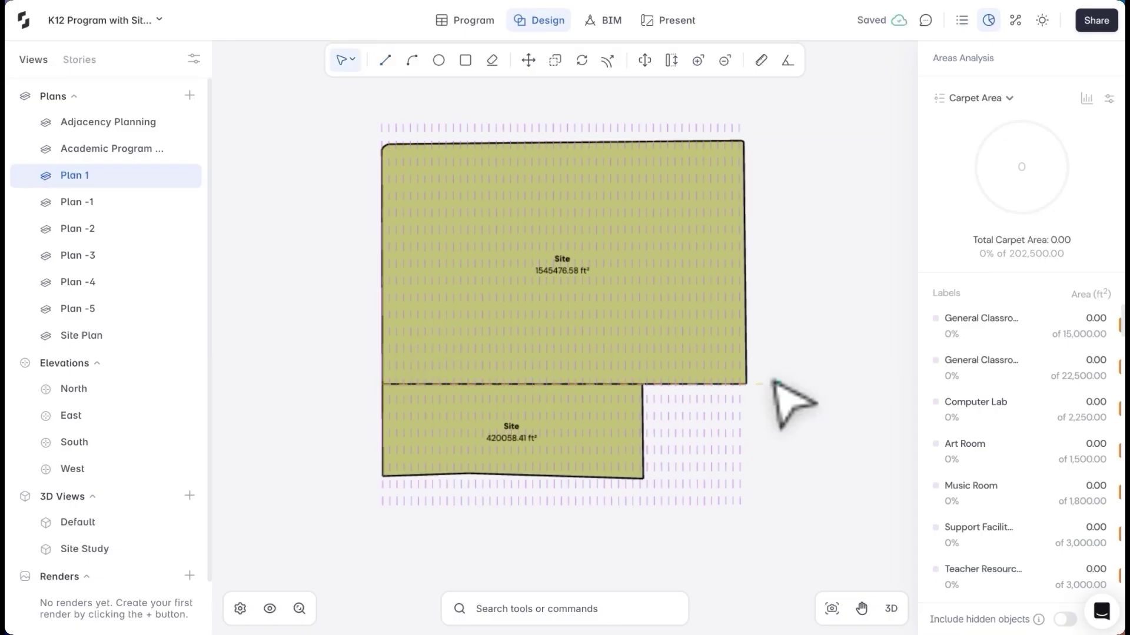
pyautogui.click(774, 382)
pyautogui.press('c')
pyautogui.press('Return')
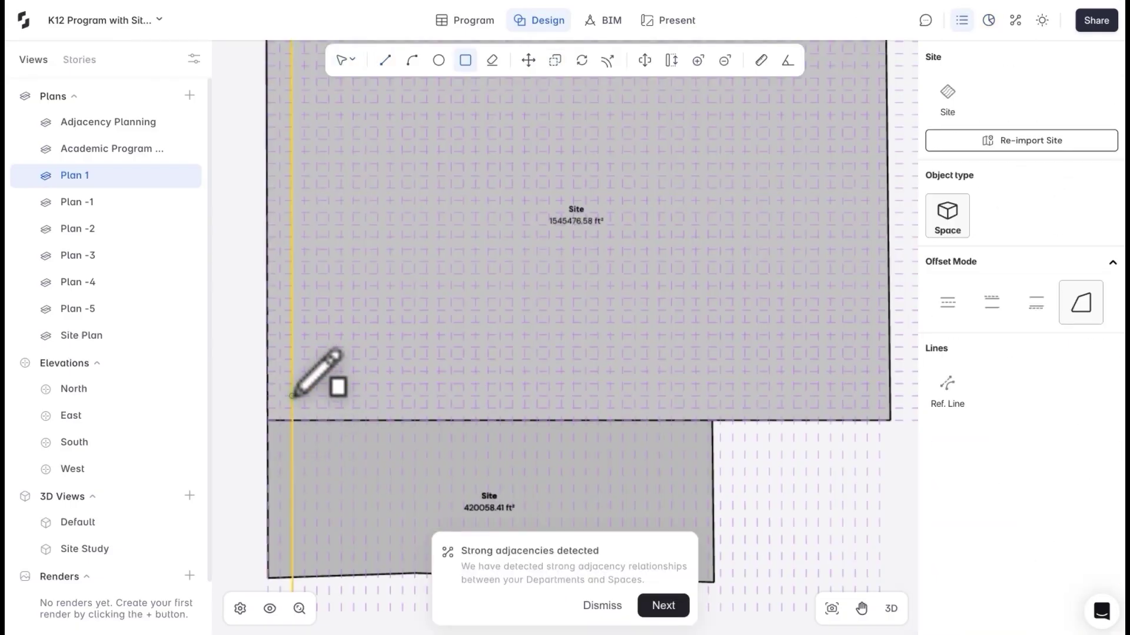
# Draw a 240 by 120 ft 'Middle School' room assigned to Academic Classroom and place it on site
pyautogui.click(292, 396)
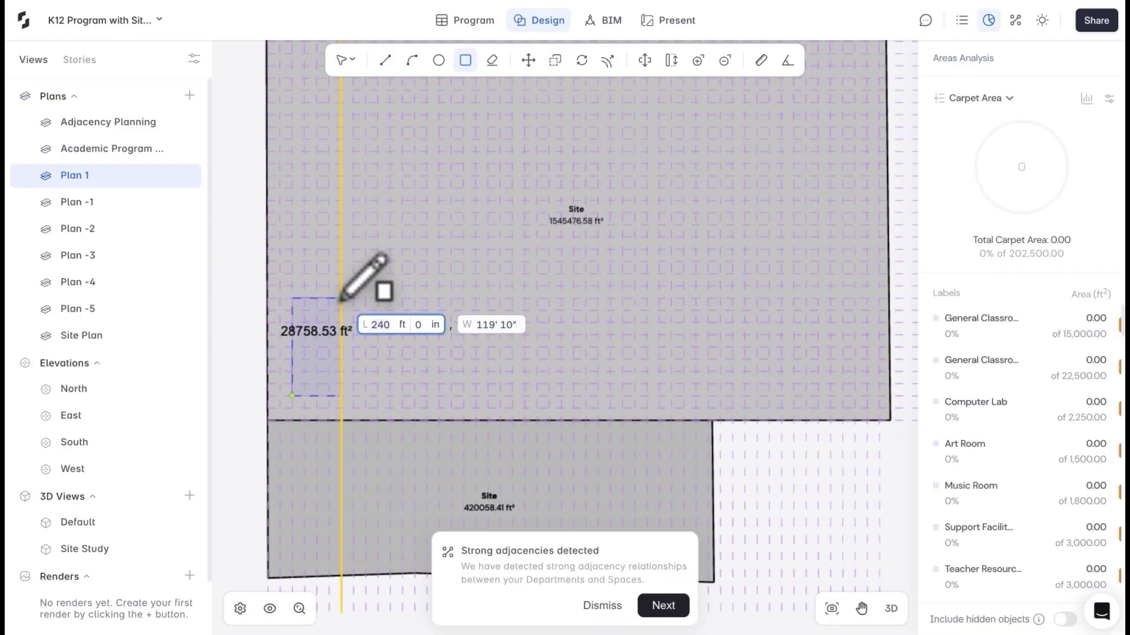
pyautogui.press('Escape')
pyautogui.click(326, 333)
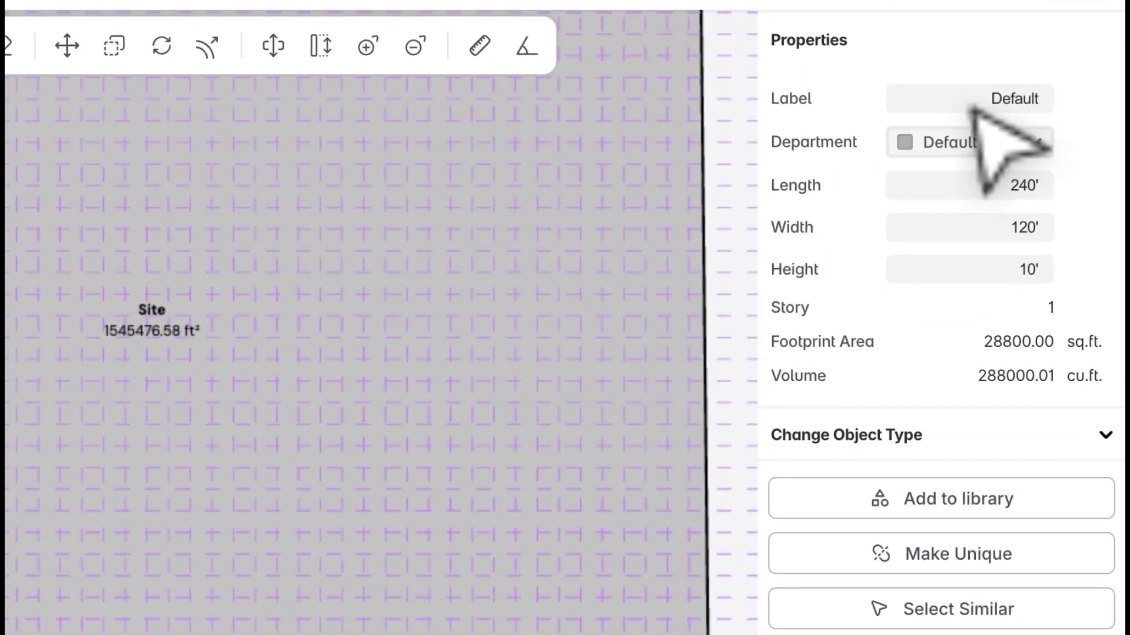
pyautogui.write('Middle School')
pyautogui.press('Return')
pyautogui.click(1001, 143)
pyautogui.click(993, 262)
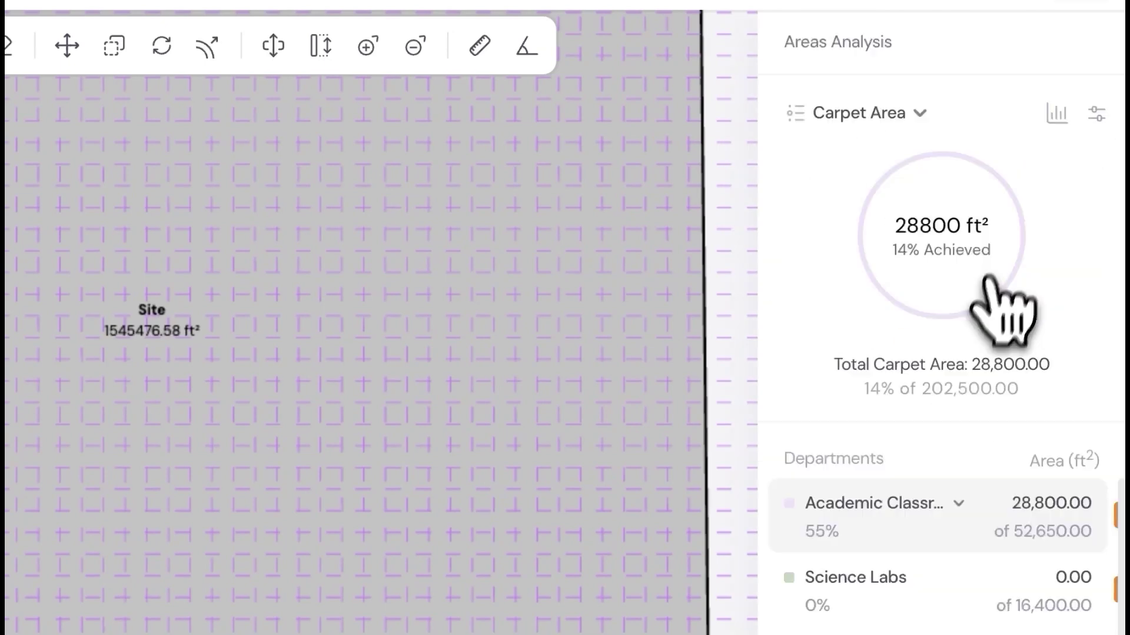
pyautogui.click(956, 520)
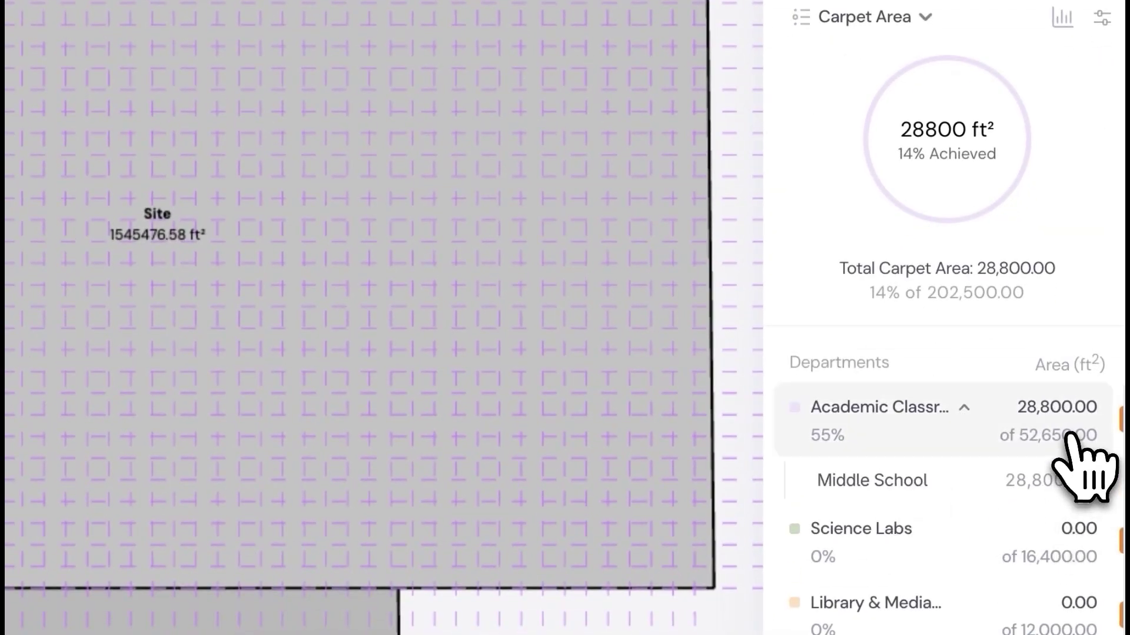
pyautogui.moveTo(1067, 465); pyautogui.dragTo(0, 454)
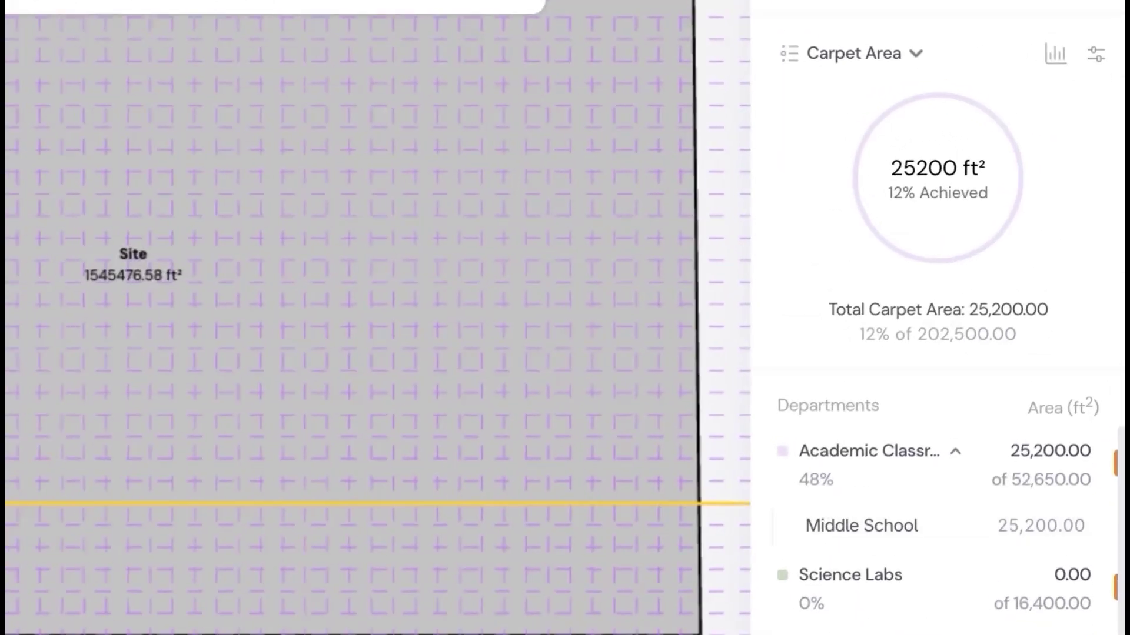
# Draw a 120 by 120 ft room and assign it to Cafeteria & Dining
pyautogui.scroll(2, 685, 243)
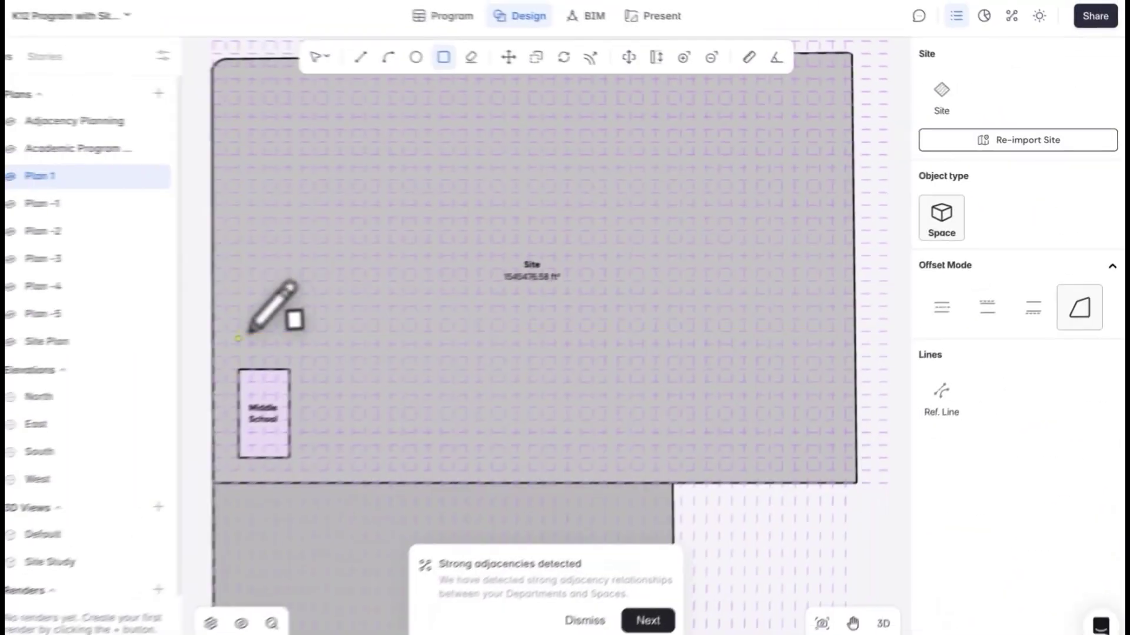
pyautogui.click(267, 338)
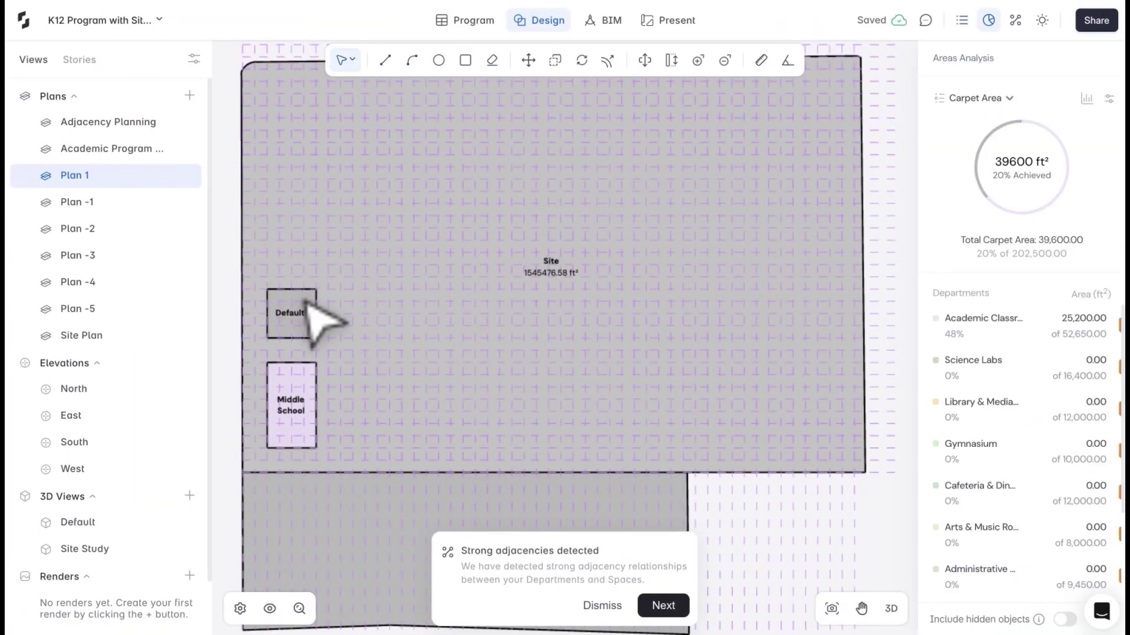
pyautogui.click(303, 305)
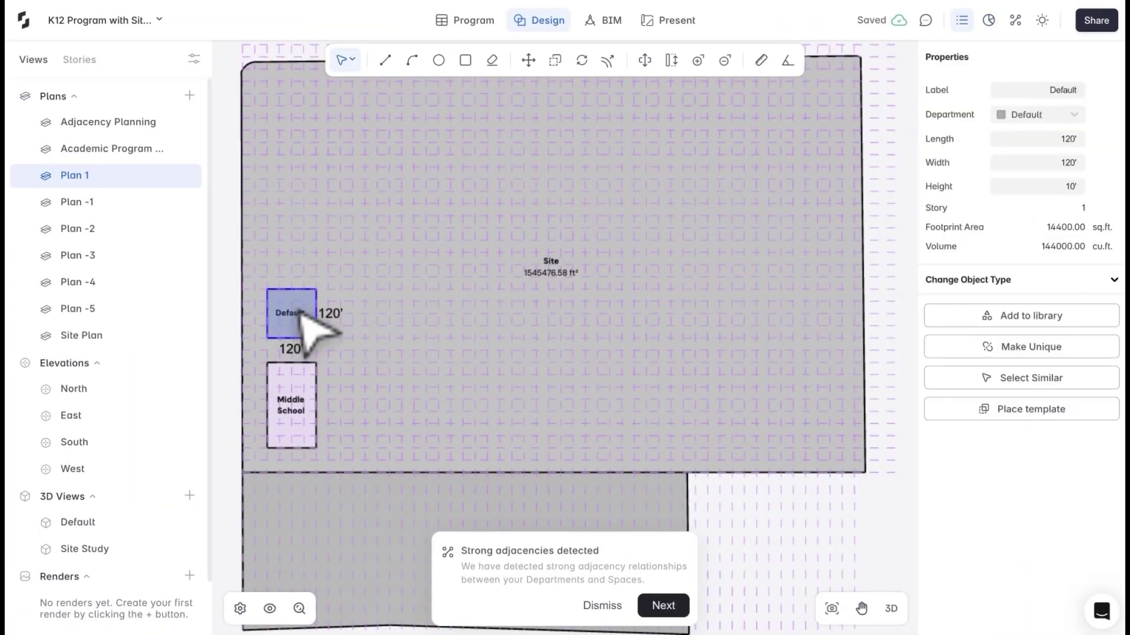
pyautogui.click(1048, 115)
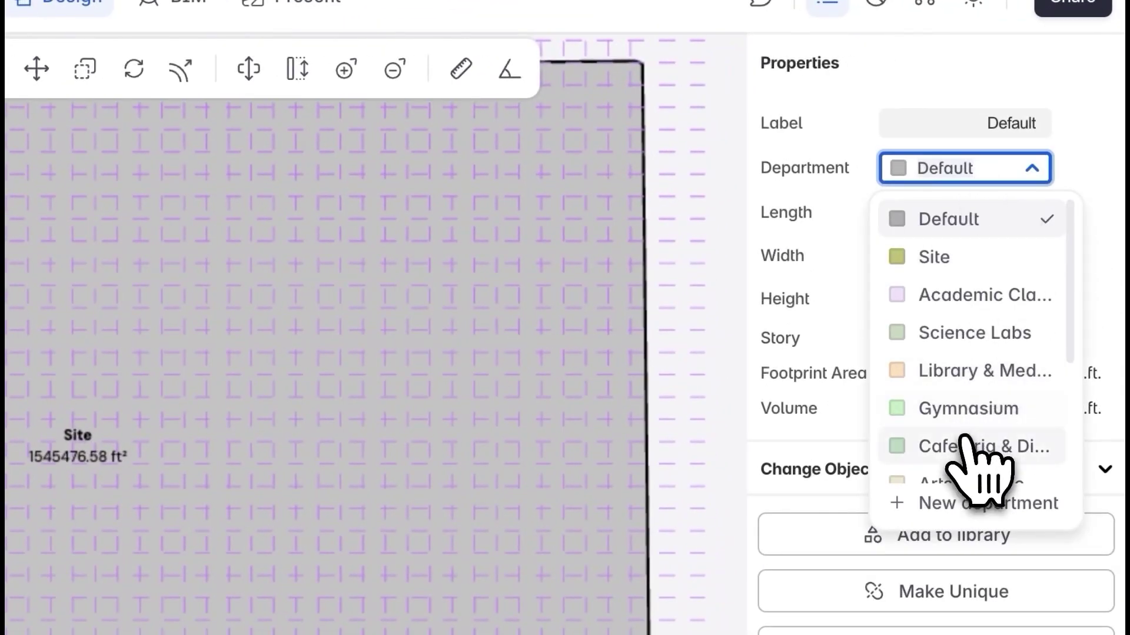
pyautogui.click(1041, 269)
pyautogui.click(918, 588)
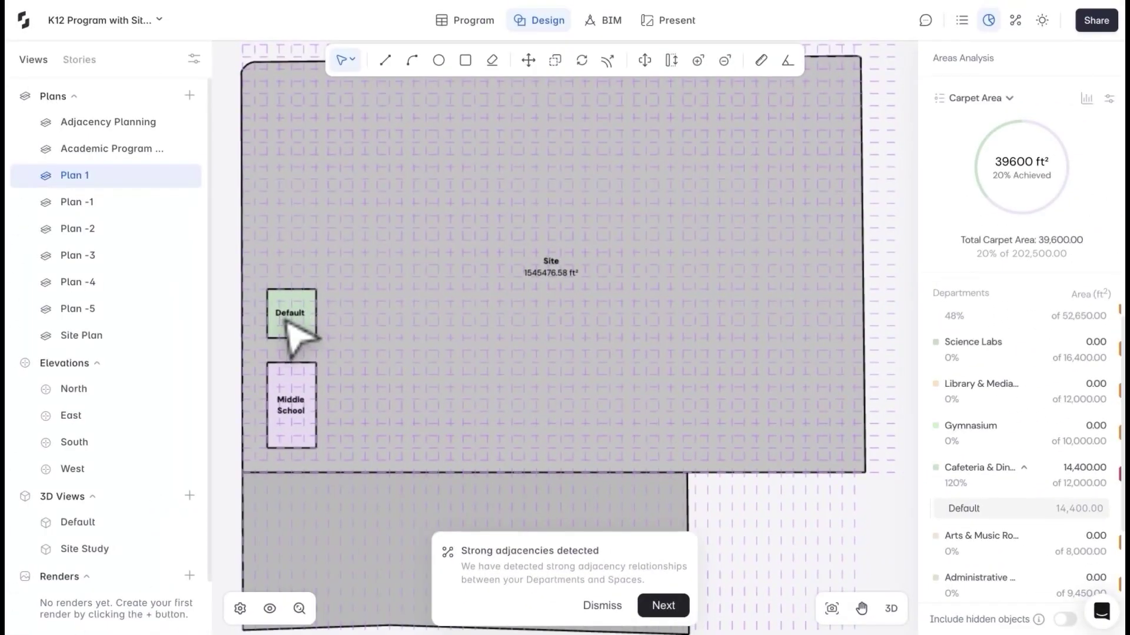
# Duplicate the cafeteria room, place the copy above the first, and nudge it down
pyautogui.click(289, 327)
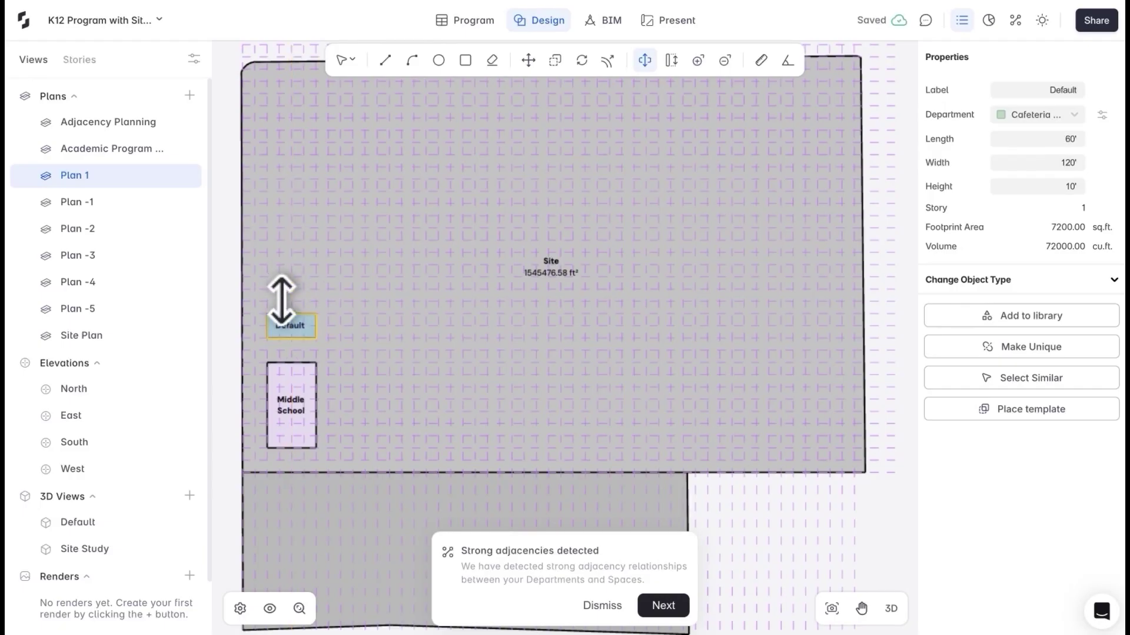
pyautogui.press('c')
pyautogui.click(264, 328)
pyautogui.click(340, 239)
pyautogui.click(1079, 115)
pyautogui.click(1040, 268)
pyautogui.moveTo(300, 275); pyautogui.dragTo(302, 287)
pyautogui.press('Escape')
# Add an Arts & Music room beside the Middle School, narrow it, and select all campus blocks
pyautogui.press('r')
pyautogui.click(327, 447)
pyautogui.click(390, 411)
pyautogui.click(365, 412)
pyautogui.click(1058, 116)
pyautogui.scroll(-2, 1047, 253)
pyautogui.click(1046, 250)
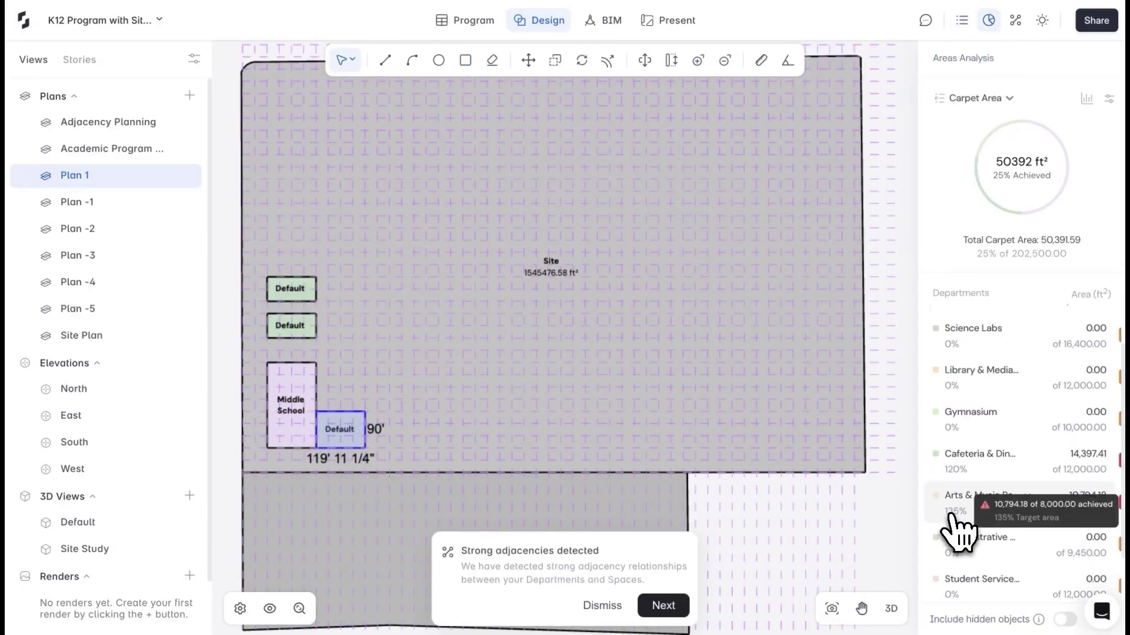
pyautogui.moveTo(365, 418); pyautogui.dragTo(353, 418)
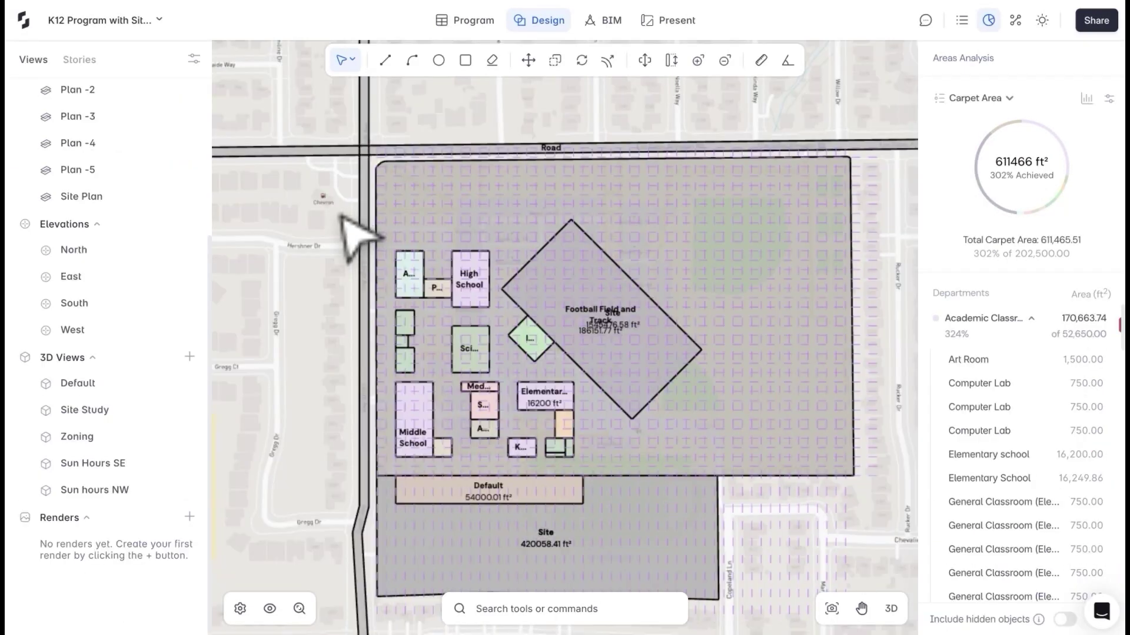
pyautogui.moveTo(341, 218); pyautogui.dragTo(724, 547)
# Drop the 3D campus massing view onto Sheet 10 and move it left of the area breakdown
pyautogui.rightClick(530, 494)
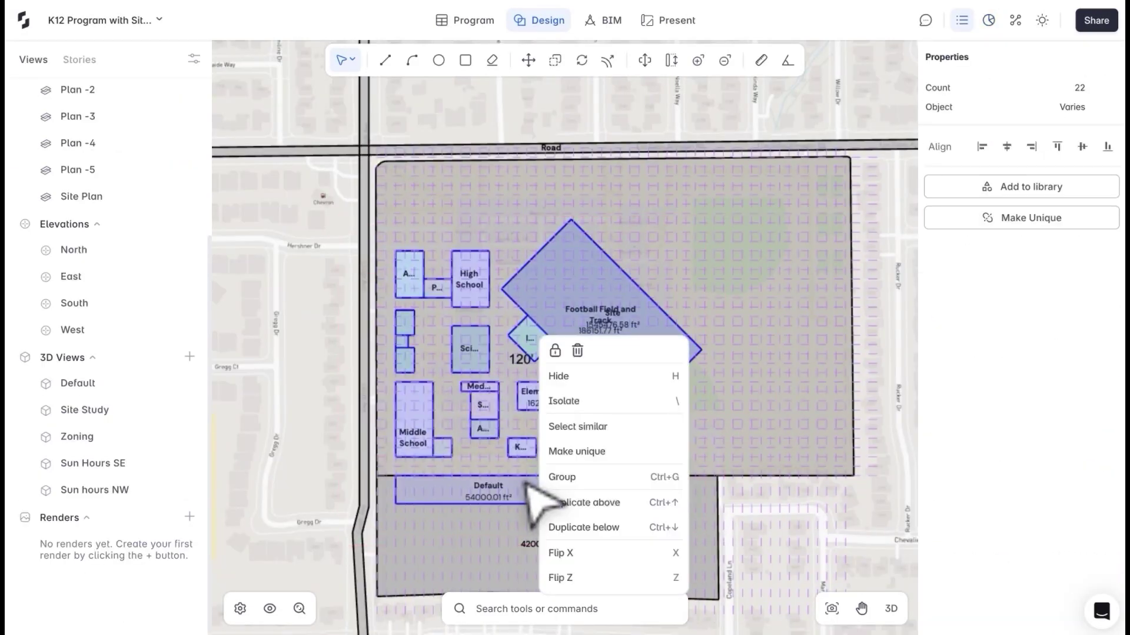
pyautogui.click(574, 452)
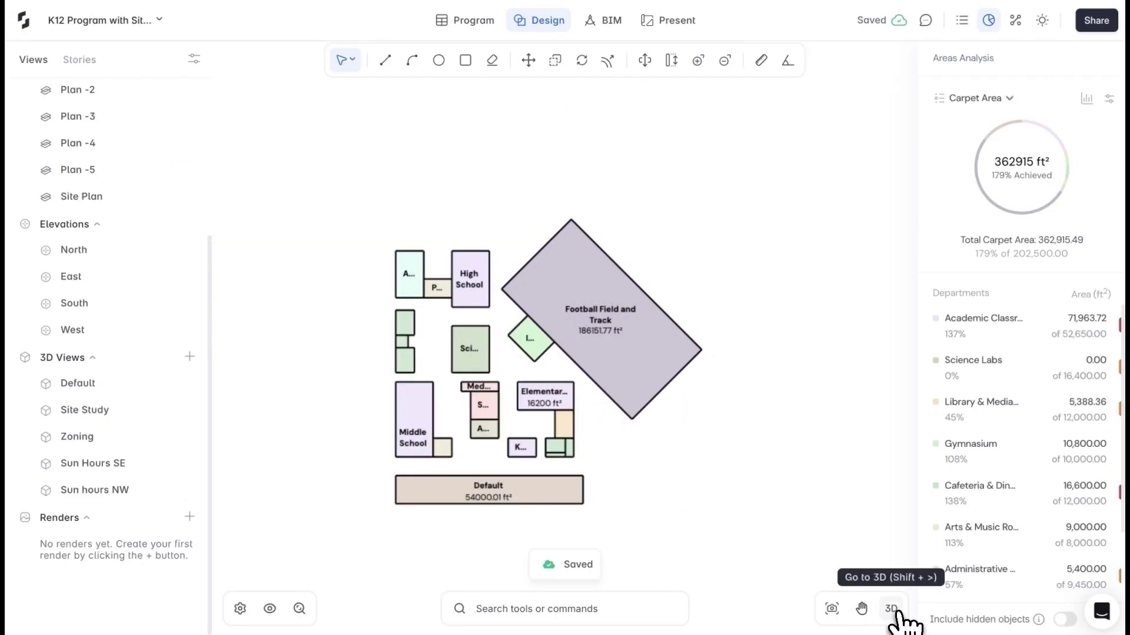
pyautogui.click(891, 609)
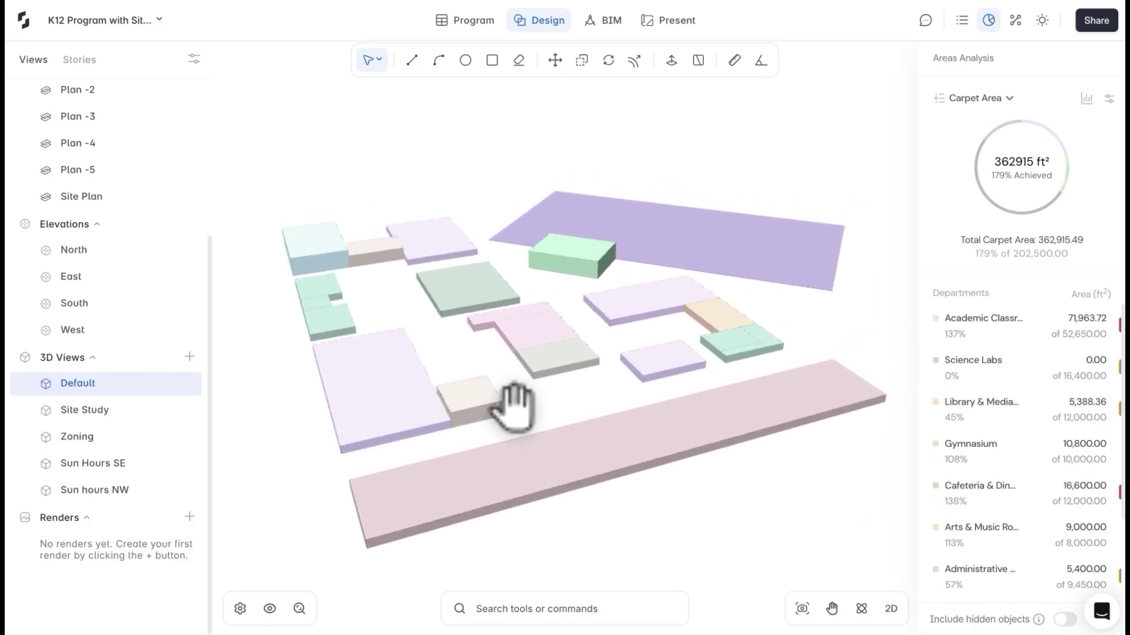
pyautogui.click(670, 21)
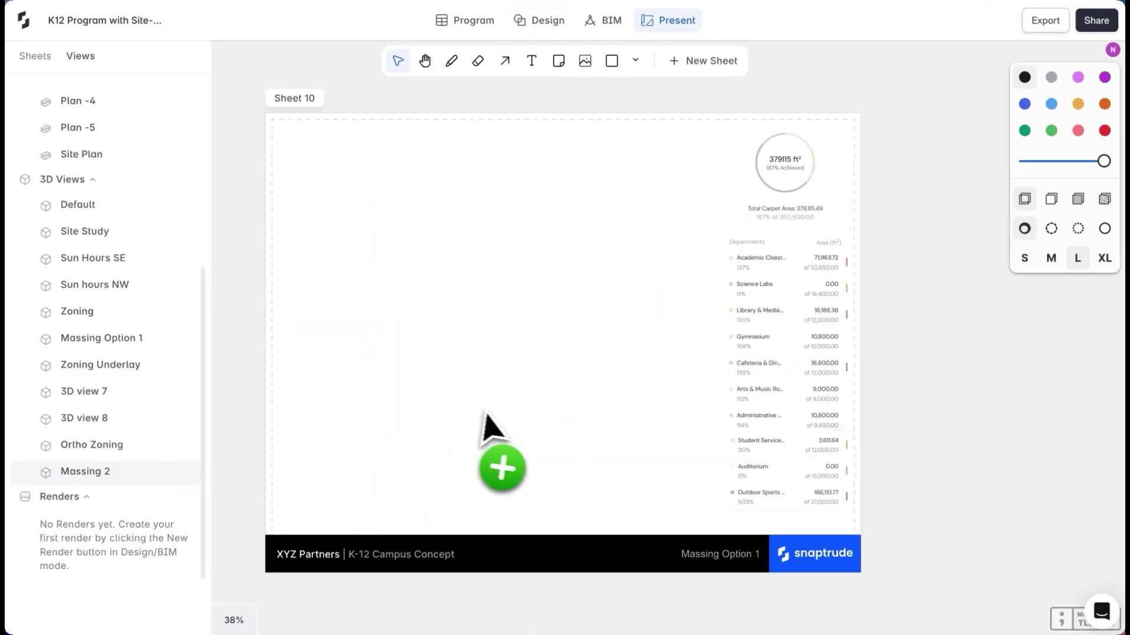
pyautogui.moveTo(483, 412); pyautogui.dragTo(482, 412)
pyautogui.click(575, 416)
pyautogui.moveTo(575, 416); pyautogui.dragTo(411, 439)
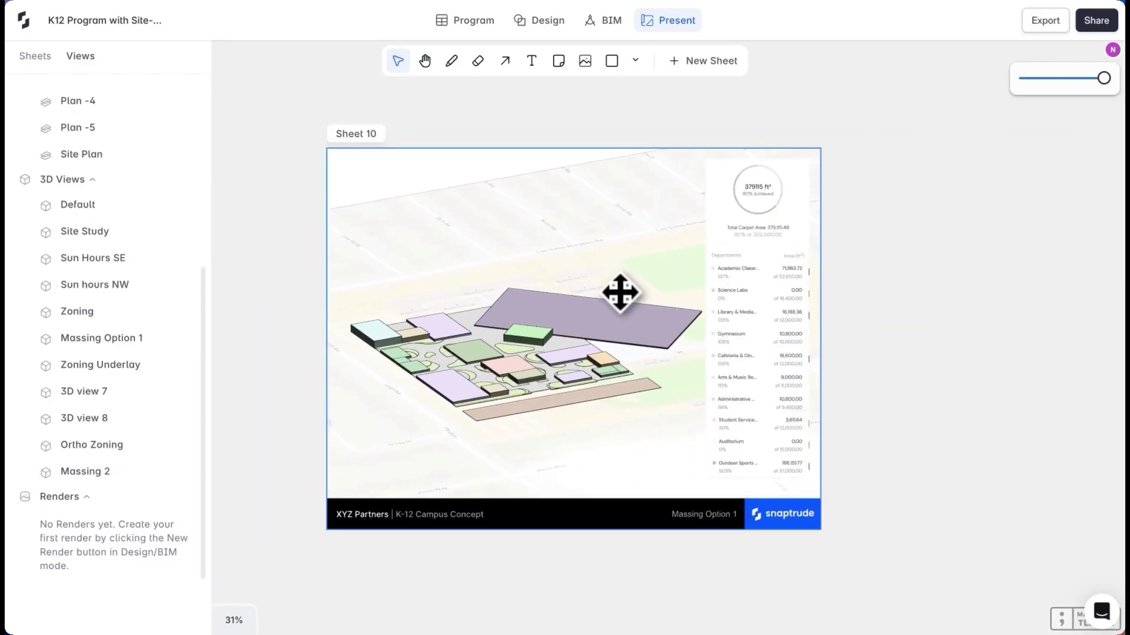
pyautogui.scroll(1, 591, 450)
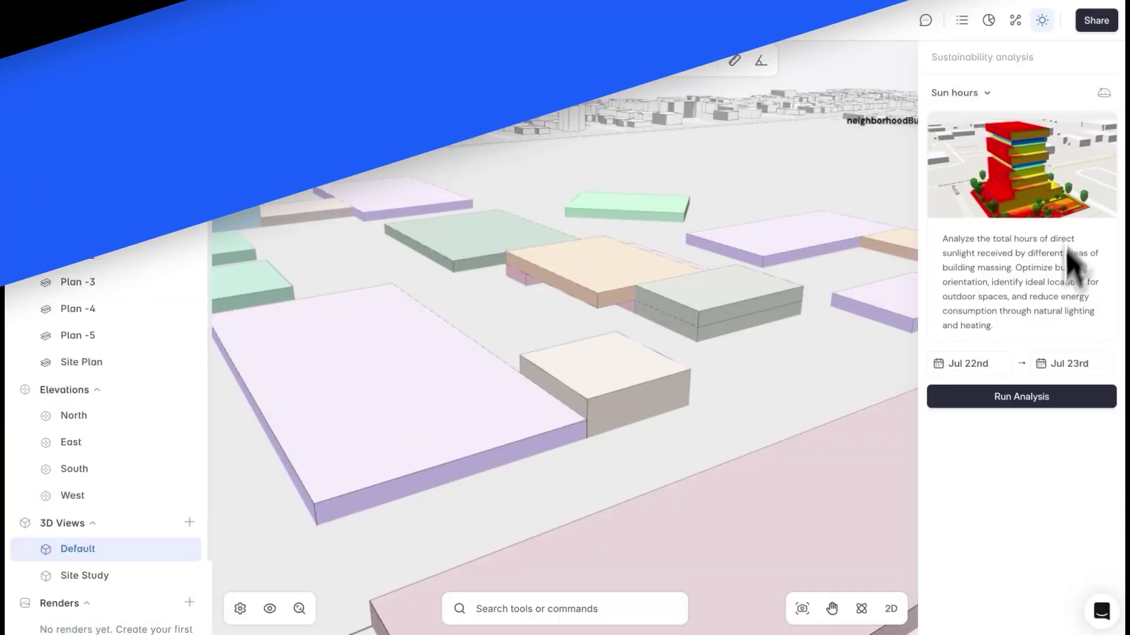
# Set the sun-hours analysis end date to May 23rd, run it, and orbit the heatmap
pyautogui.click(1088, 361)
pyautogui.click(702, 338)
pyautogui.click(721, 446)
pyautogui.click(999, 397)
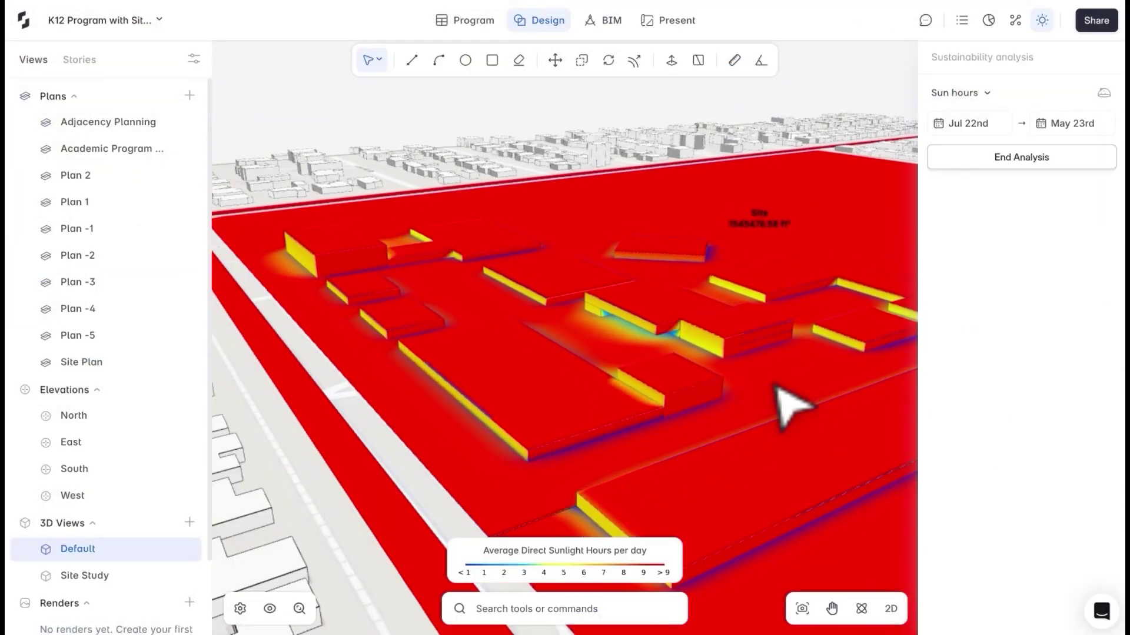
pyautogui.moveTo(862, 489); pyautogui.dragTo(447, 343, button='middle')
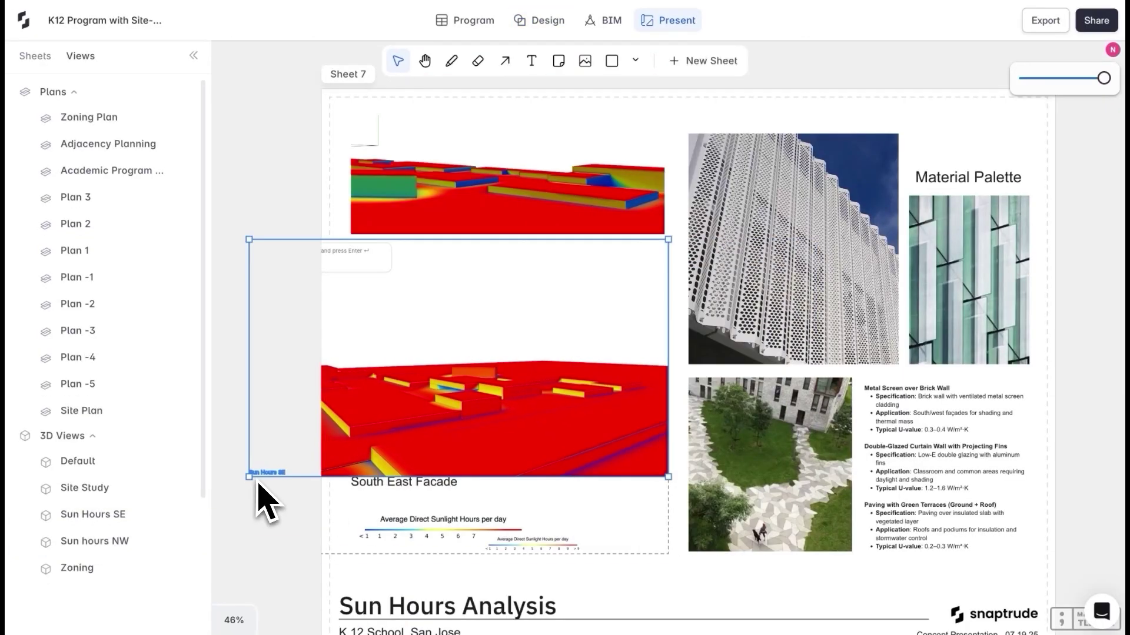
# Resize and lower the facade heatmap frame on the sheet, and delete the duplicate legend
pyautogui.moveTo(249, 476); pyautogui.dragTo(461, 416)
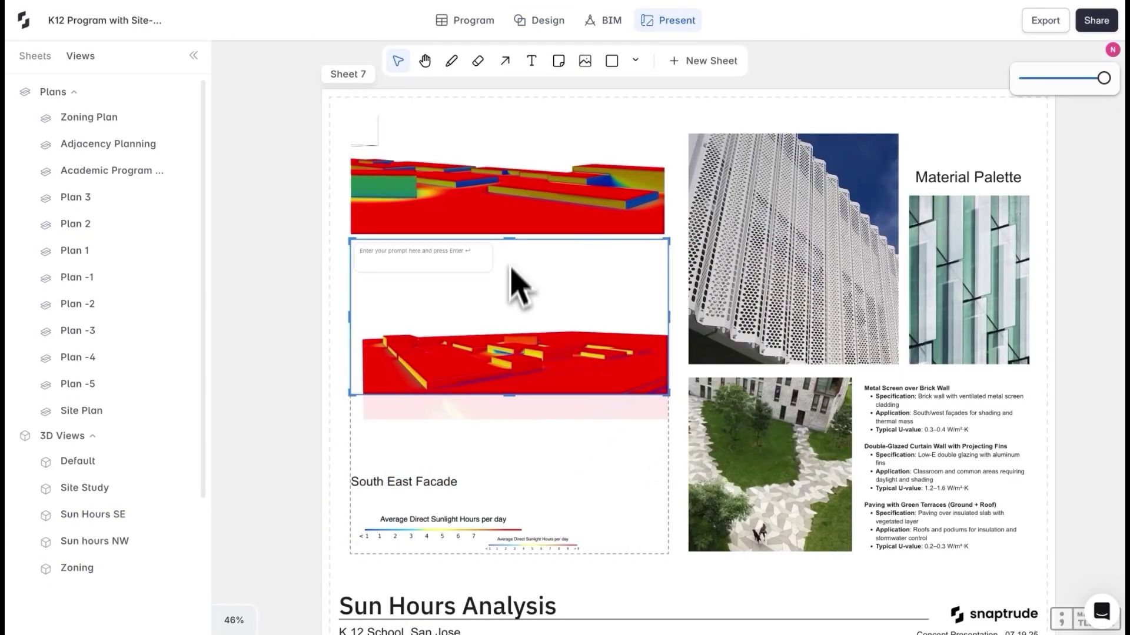
pyautogui.moveTo(504, 242); pyautogui.dragTo(500, 415)
pyautogui.click(538, 615)
pyautogui.press('Delete')
pyautogui.hscroll(3, 222, 297)
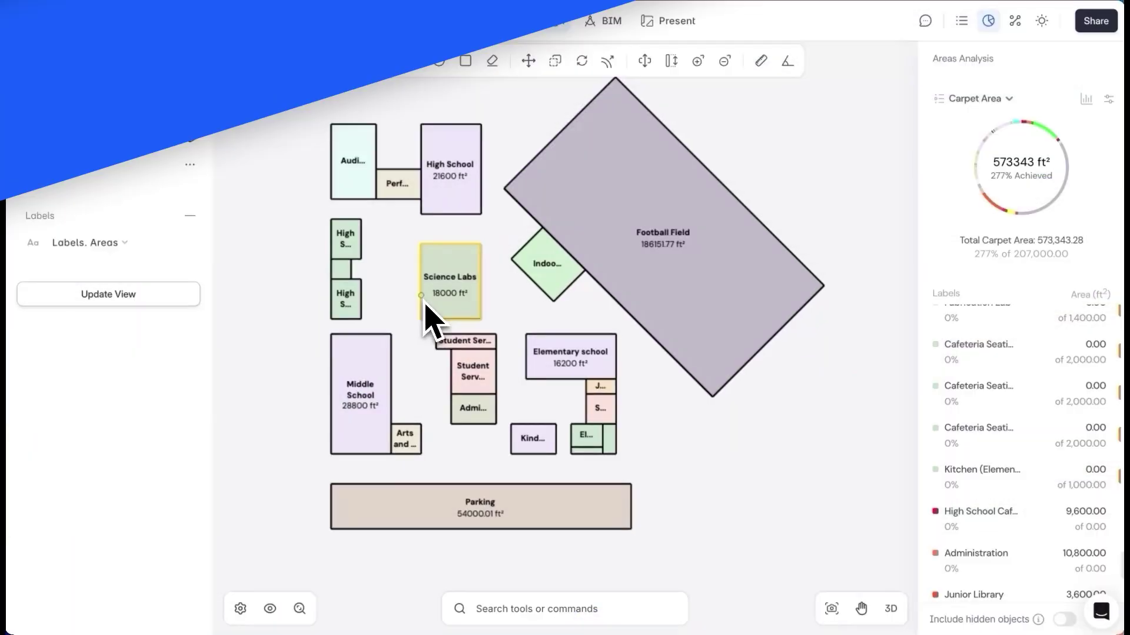
# Move the General Classroom blocks into the Middle School block's corners
pyautogui.scroll(-5, 504, 244)
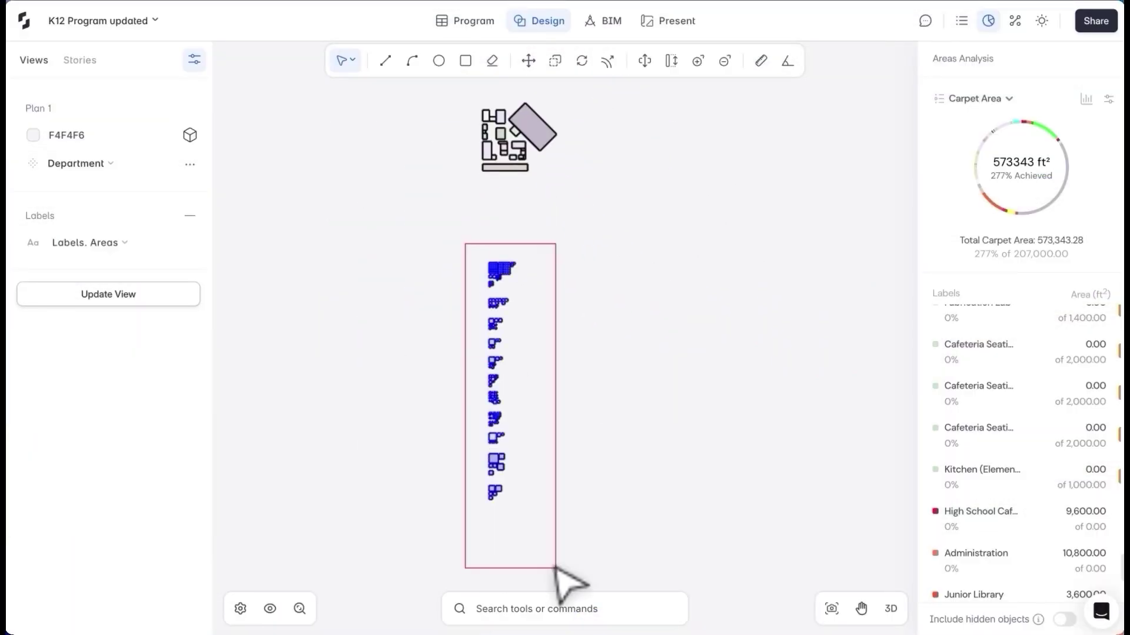
pyautogui.moveTo(556, 569); pyautogui.dragTo(556, 568)
pyautogui.press('m')
pyautogui.scroll(10, 499, 265)
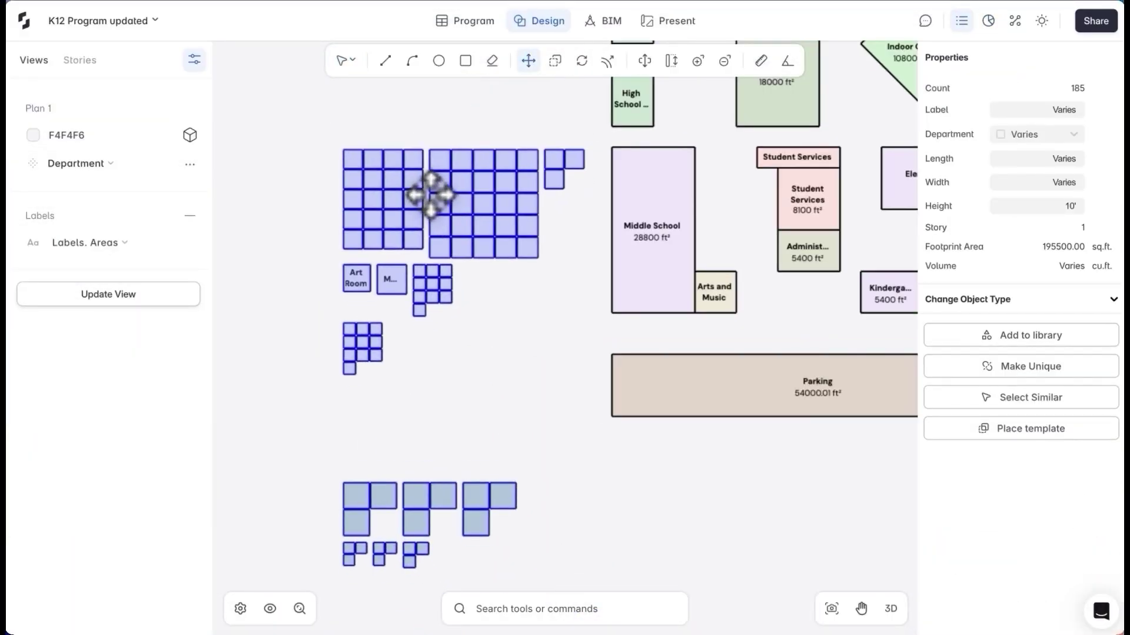
pyautogui.scroll(5, 431, 195)
pyautogui.click(500, 141)
pyautogui.click(647, 164)
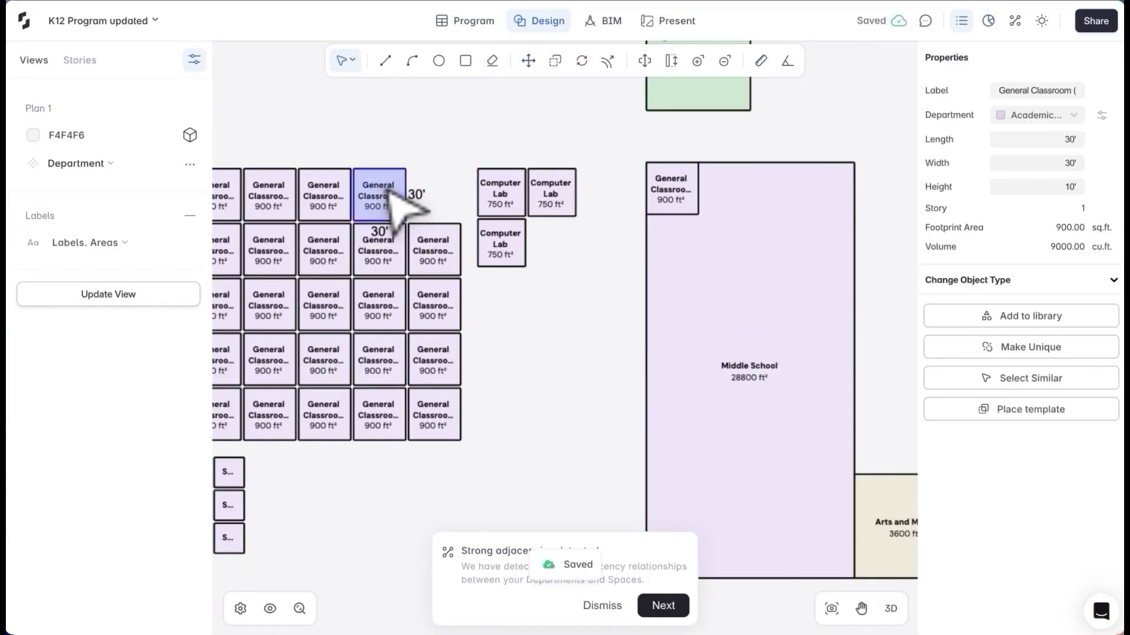
pyautogui.press('m')
pyautogui.click(406, 169)
pyautogui.click(699, 214)
pyautogui.click(323, 194)
pyautogui.press('m')
pyautogui.click(351, 169)
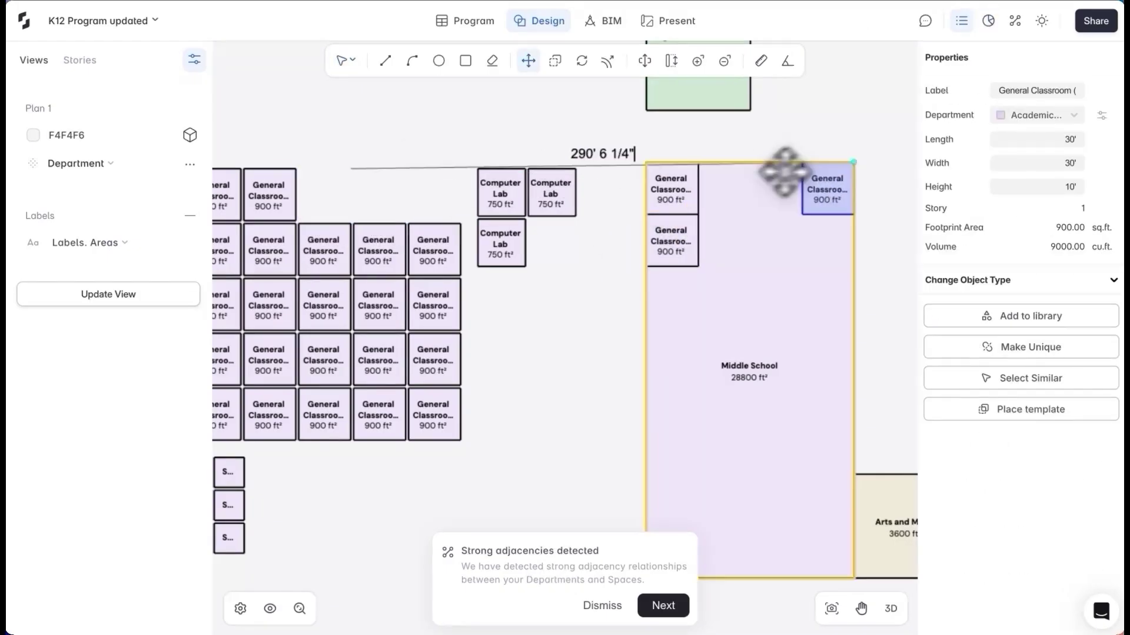
pyautogui.click(785, 171)
pyautogui.press('m')
pyautogui.click(290, 171)
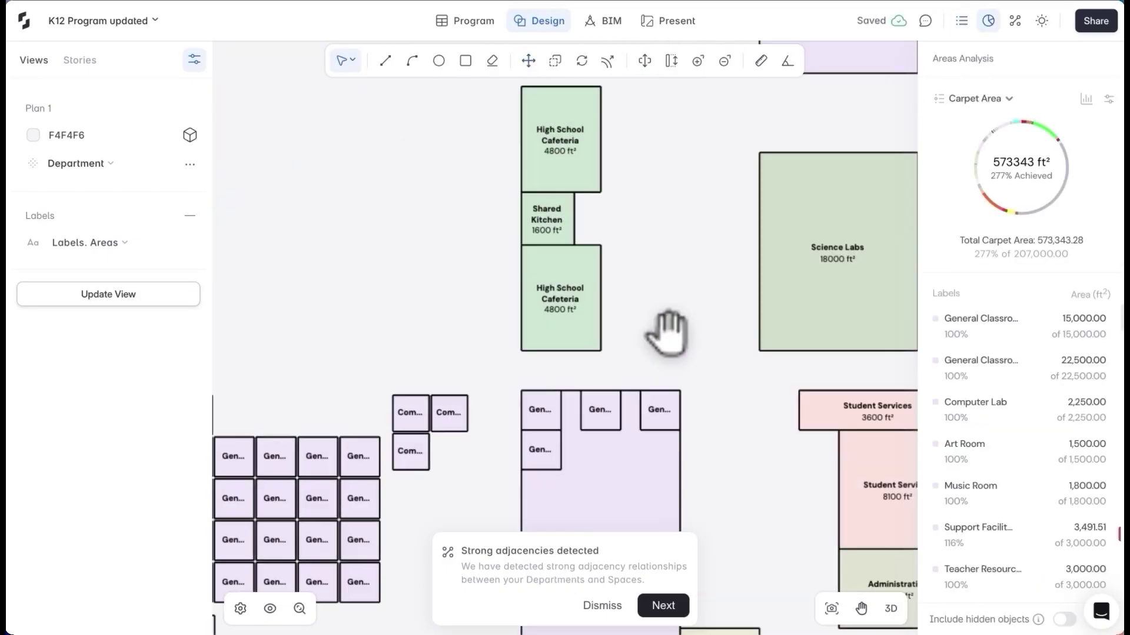
# Draw dividing lines across the Shared Kitchen and begin renaming the left room as Dishwashing area
pyautogui.press('l')
pyautogui.click(497, 181)
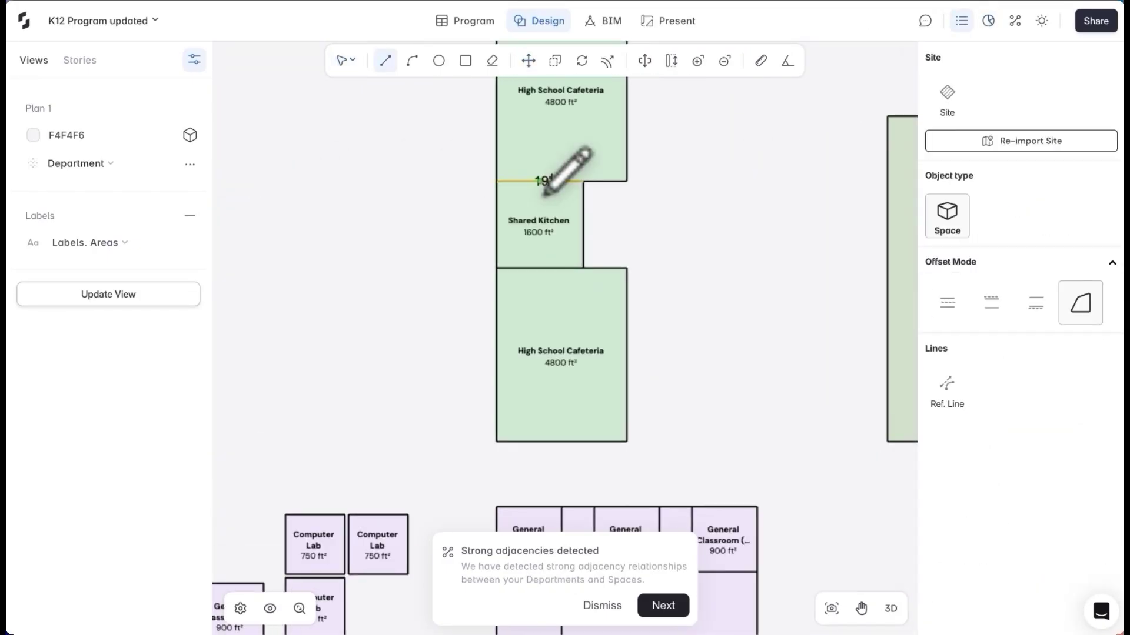
pyautogui.click(521, 181)
pyautogui.click(521, 268)
pyautogui.press('Escape')
pyautogui.scroll(2, 550, 226)
pyautogui.press('l')
pyautogui.click(520, 224)
pyautogui.doubleClick(506, 223)
# Draw walls around the furnished classroom's top, bottom, left and right edges
pyautogui.write('Dishwashing area')
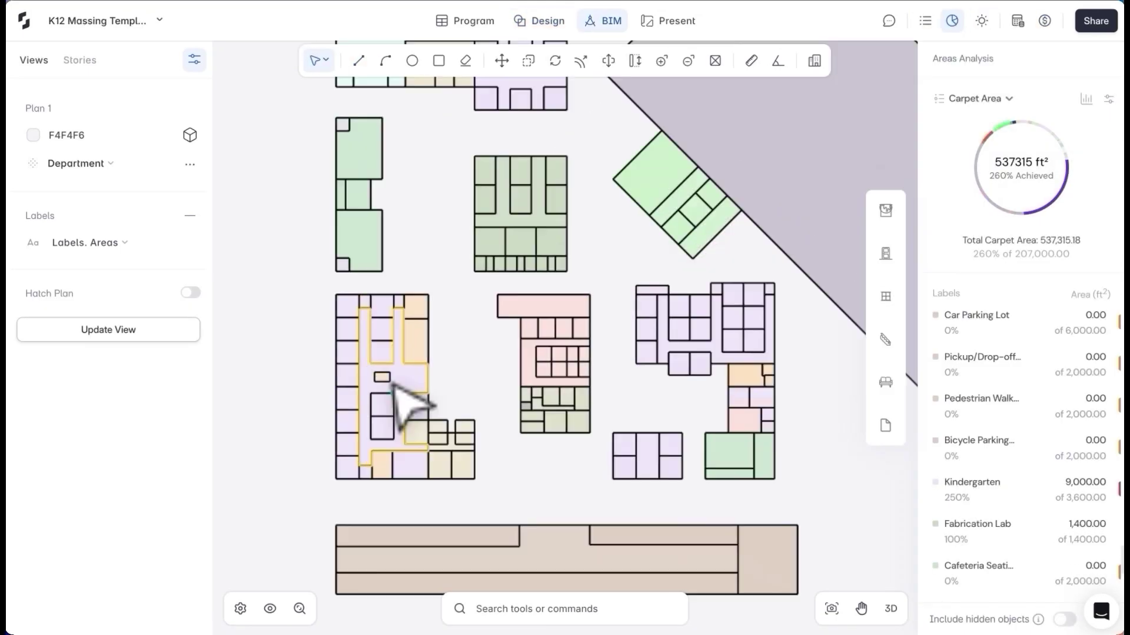
pyautogui.scroll(3, 404, 404)
pyautogui.scroll(4, 455, 340)
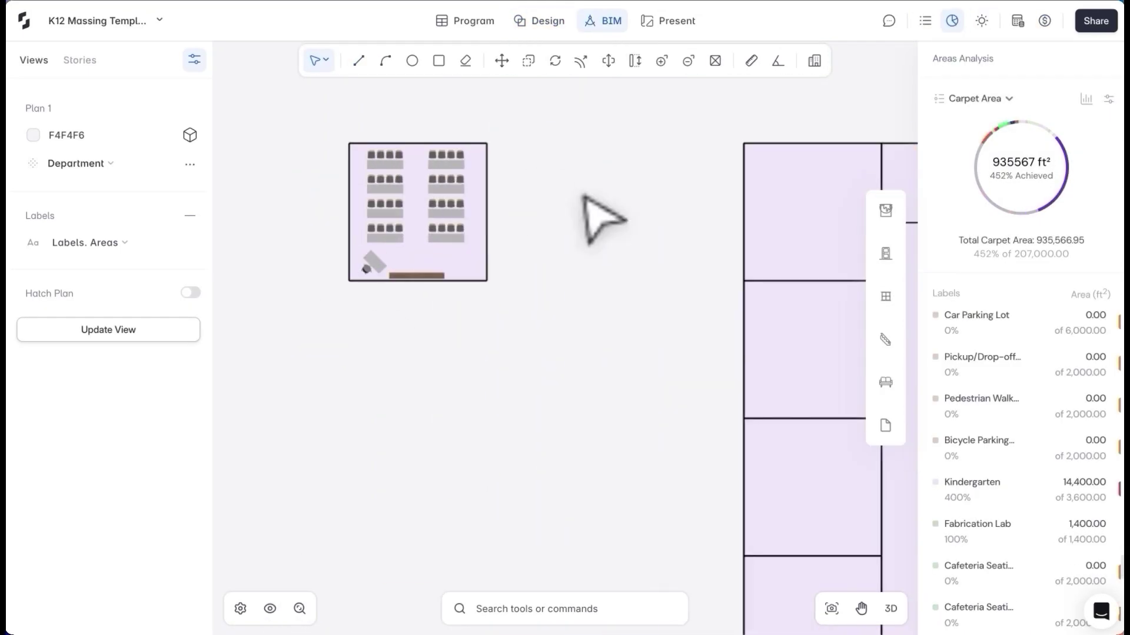
pyautogui.press('l')
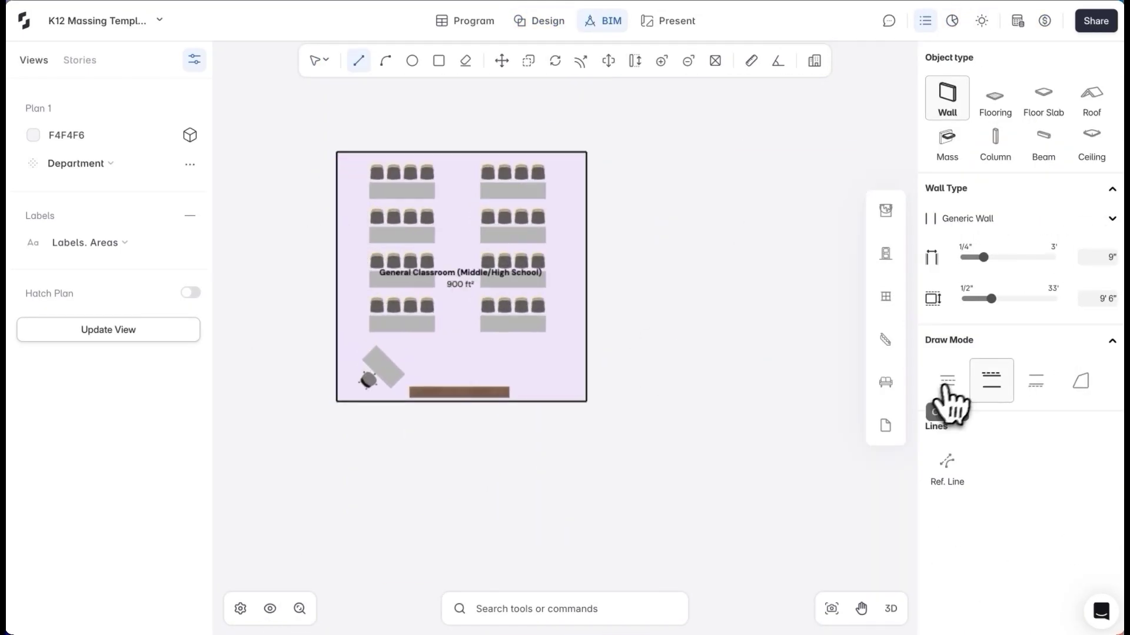
pyautogui.click(586, 404)
pyautogui.click(587, 151)
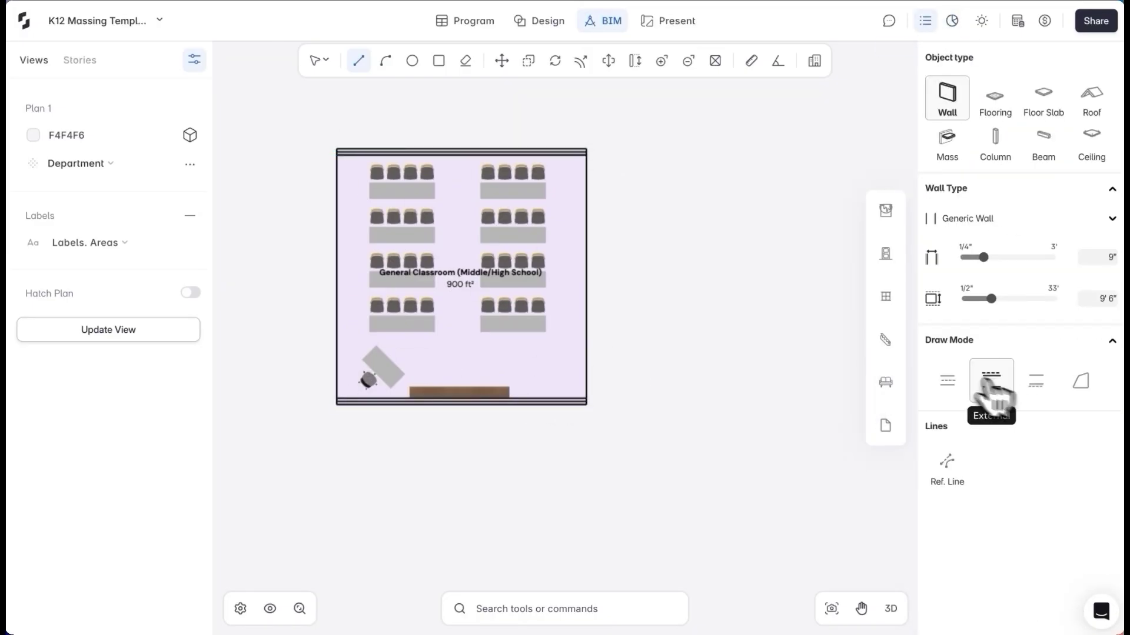
pyautogui.scroll(1, 342, 388)
pyautogui.click(338, 399)
pyautogui.click(337, 198)
pyautogui.click(655, 197)
pyautogui.click(655, 516)
pyautogui.press('Escape')
# Place a door from the opening library on the classroom's right wall
pyautogui.click(885, 296)
pyautogui.click(866, 367)
pyautogui.click(1033, 242)
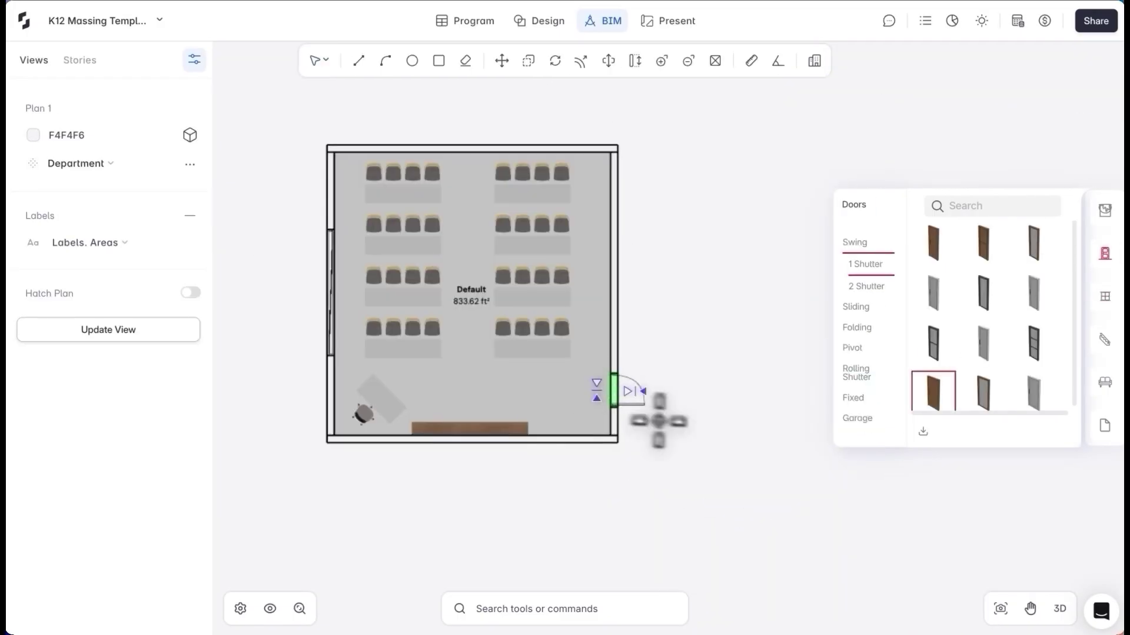
pyautogui.click(647, 456)
pyautogui.press('Escape')
pyautogui.scroll(-3, 429, 257)
# Group the furnished classroom with its walls and door
pyautogui.click(449, 320)
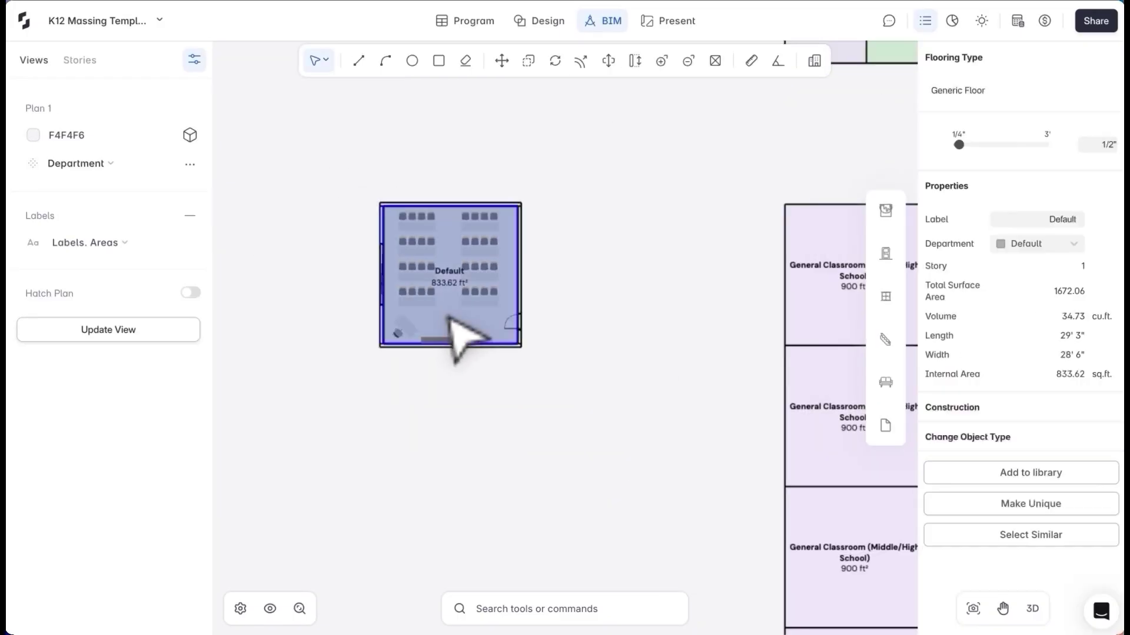
pyautogui.click(461, 188)
pyautogui.scroll(-4, 461, 181)
pyautogui.rightClick(399, 207)
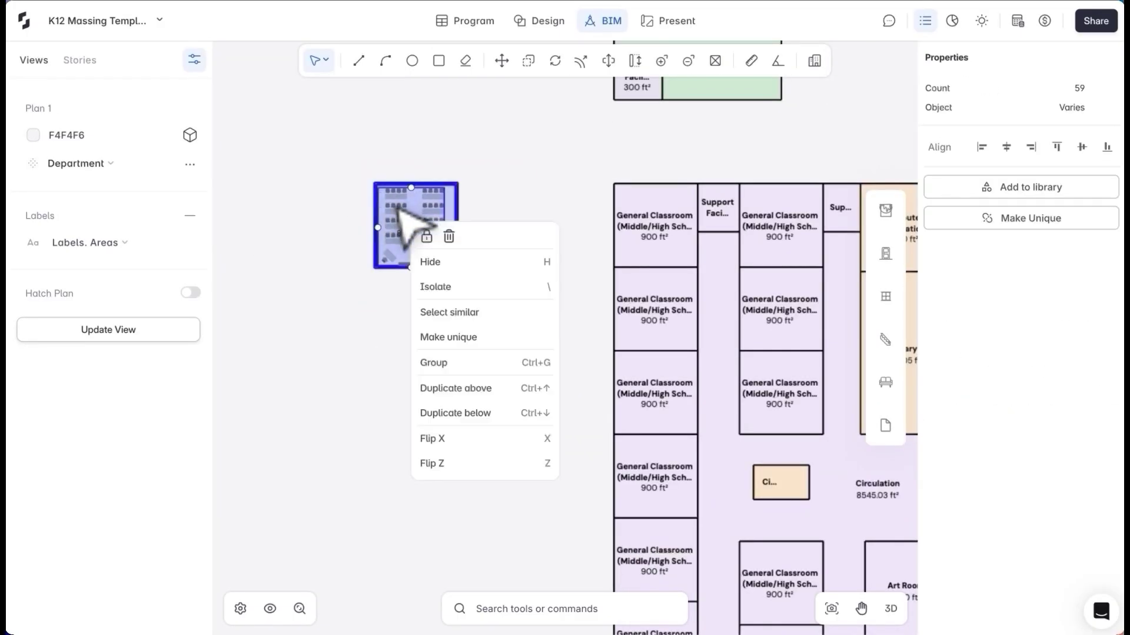
pyautogui.click(455, 354)
pyautogui.scroll(-2, 536, 307)
pyautogui.click(529, 297)
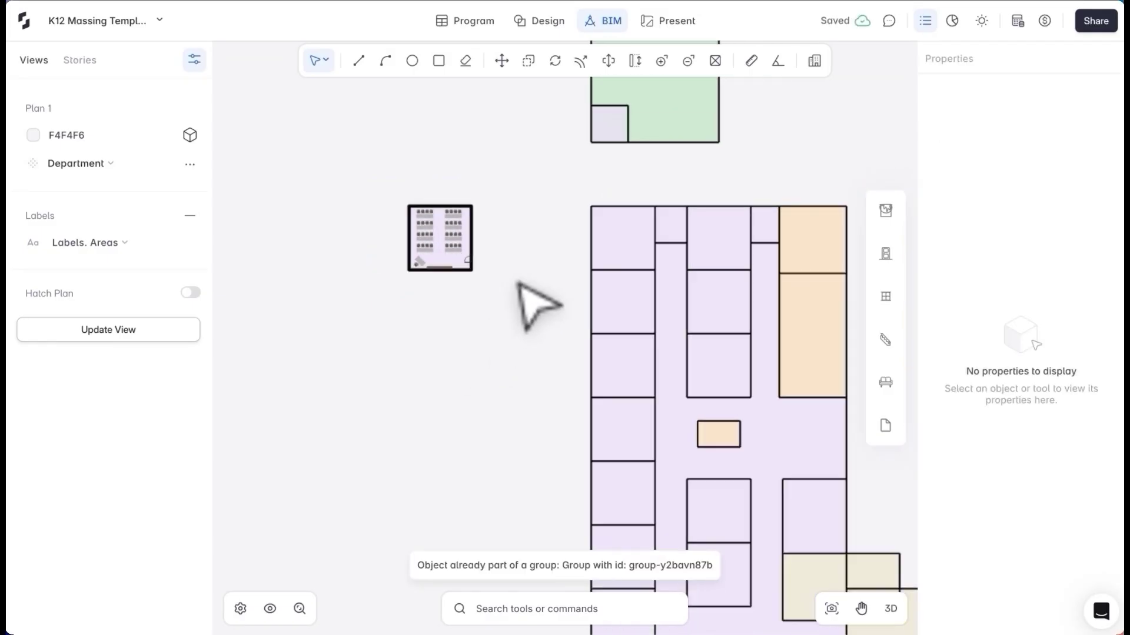
# Apply the furnished classroom group as a template to the left-column classrooms
pyautogui.moveTo(623, 195); pyautogui.dragTo(634, 438)
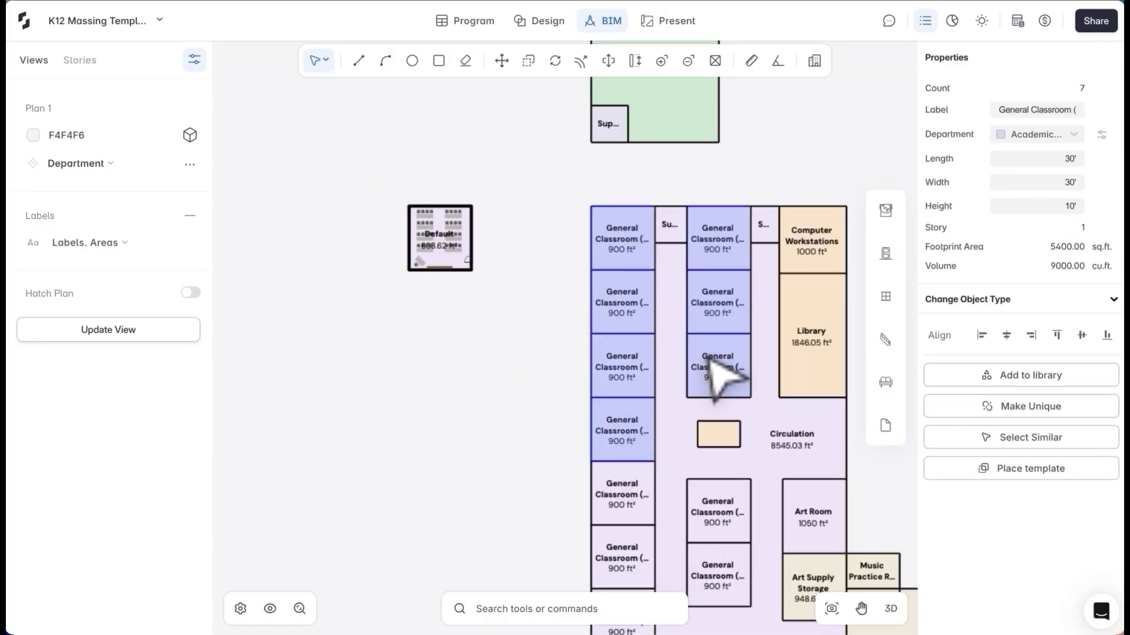
pyautogui.click(1031, 468)
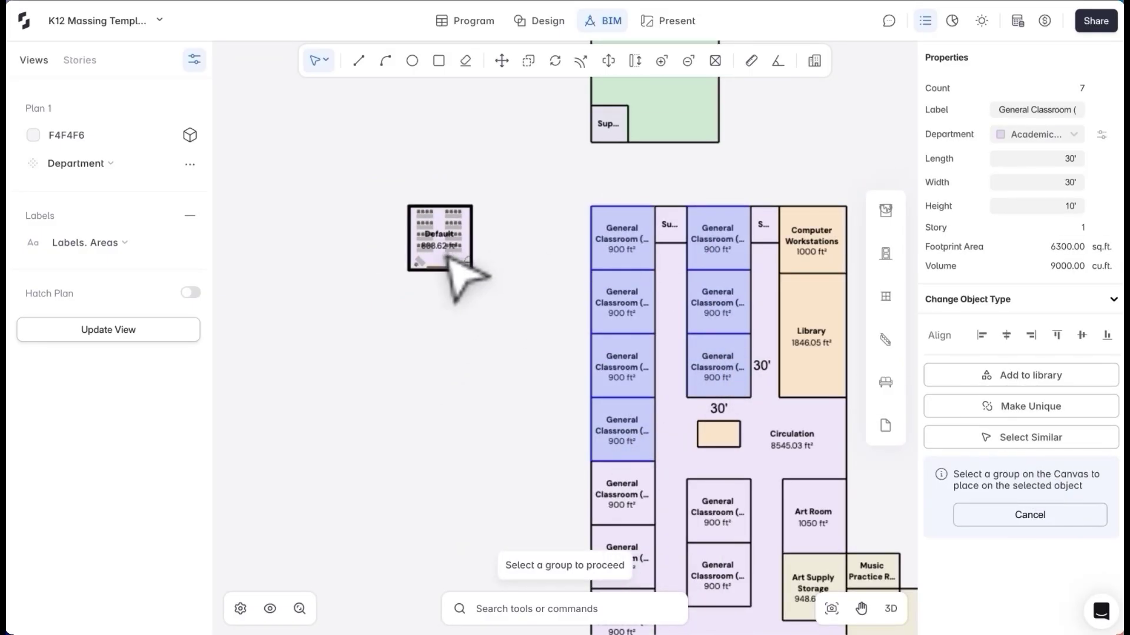
pyautogui.click(442, 242)
pyautogui.scroll(3, 681, 303)
pyautogui.click(481, 299)
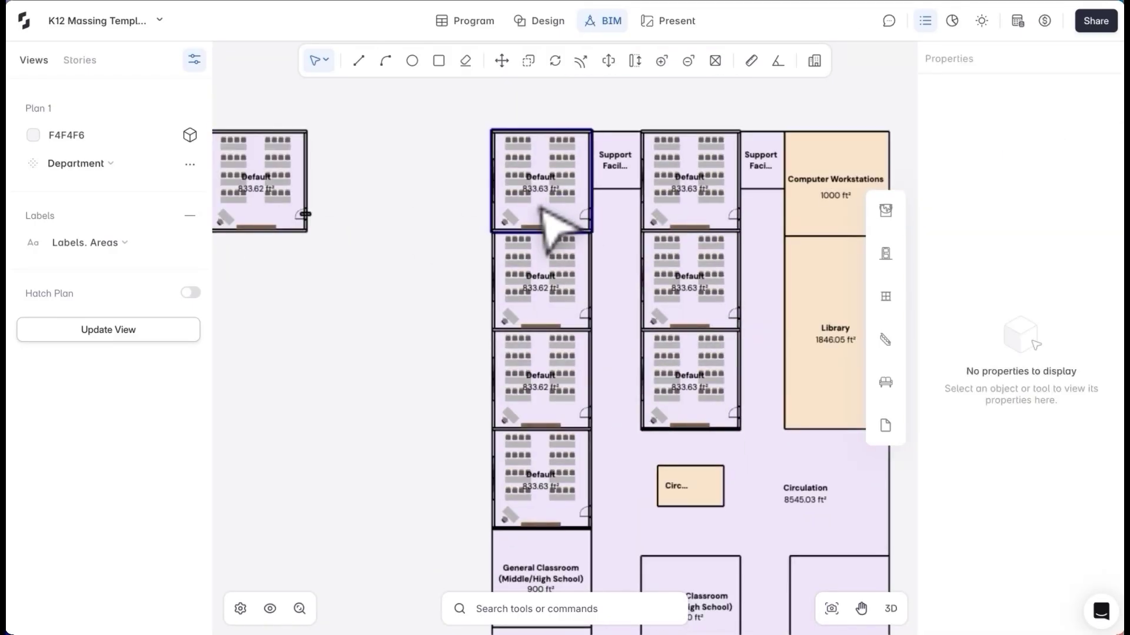
# Label the top-left classroom 'Middle School Classroom 1'
pyautogui.click(253, 213)
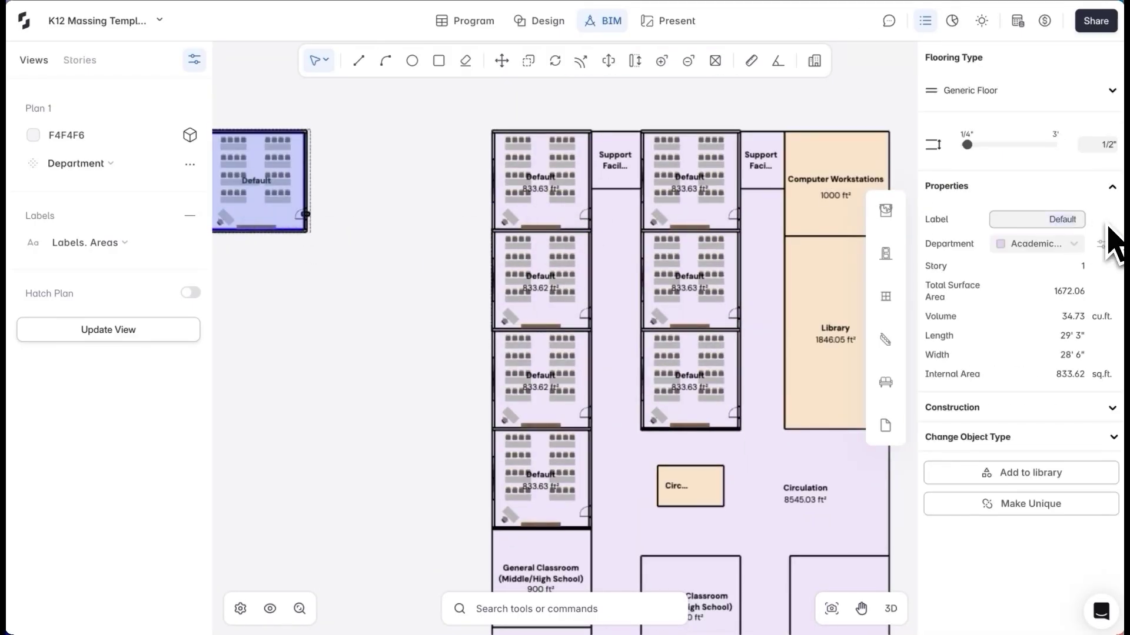
pyautogui.write('Middle')
pyautogui.press('Return')
pyautogui.click(373, 290)
pyautogui.hscroll(-3, 373, 290)
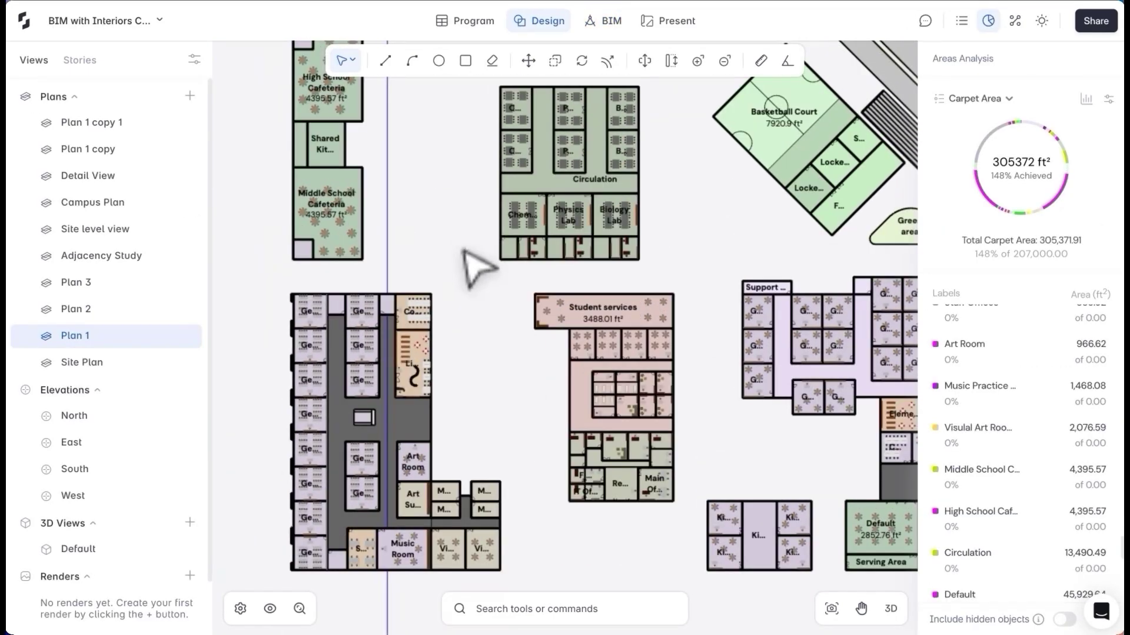
# Draw a curved Garden room beside the lab block and assign it a department
pyautogui.moveTo(474, 267); pyautogui.dragTo(474, 345, button='middle')
pyautogui.press('l')
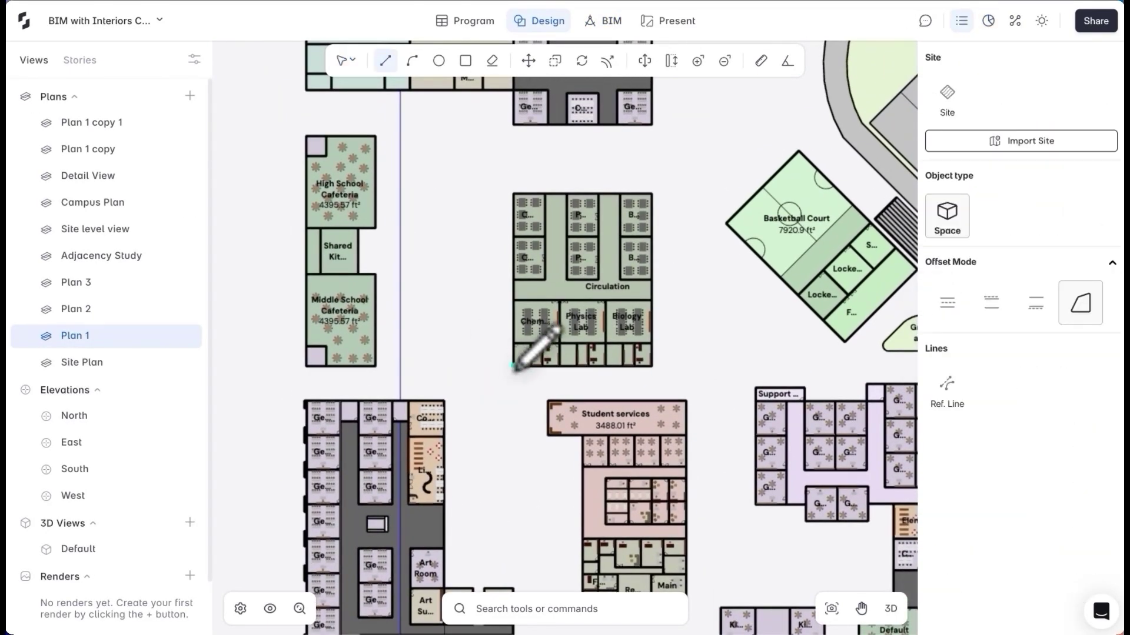
pyautogui.scroll(4, 511, 367)
pyautogui.click(512, 366)
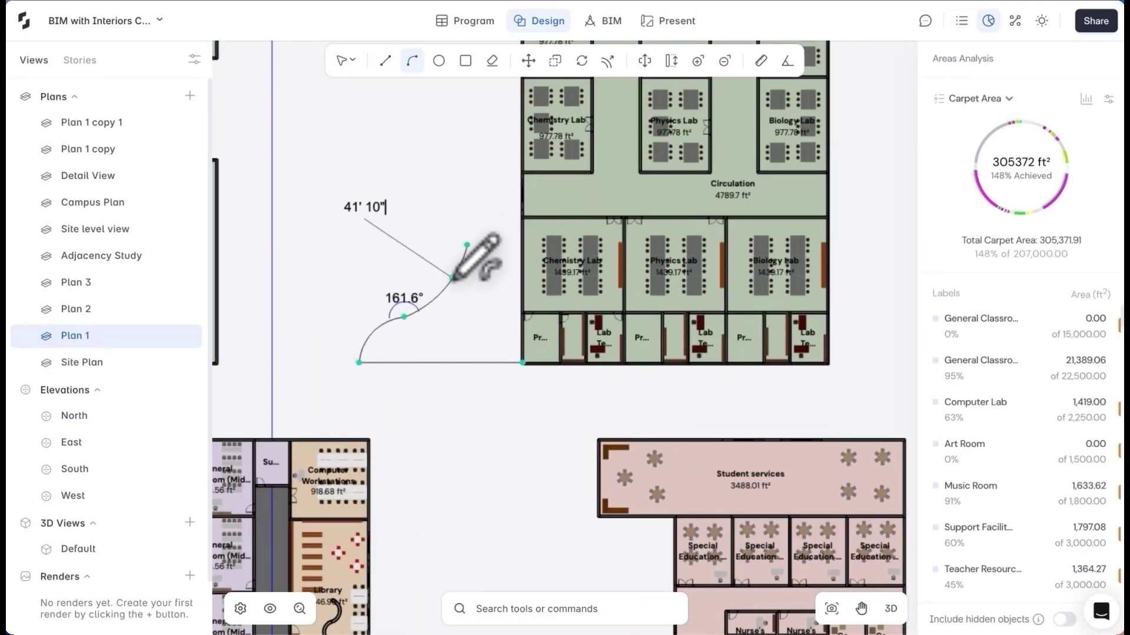
pyautogui.click(521, 218)
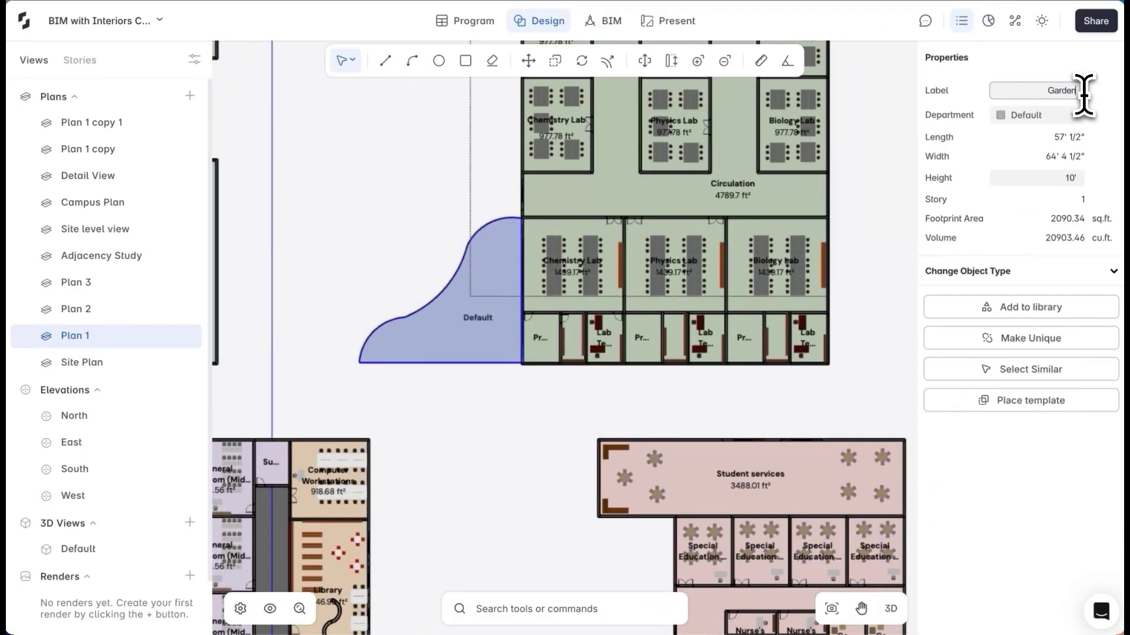
pyautogui.click(1035, 114)
pyautogui.click(1029, 269)
# Place a landscape tree in the Garden from the furniture library
pyautogui.click(504, 416)
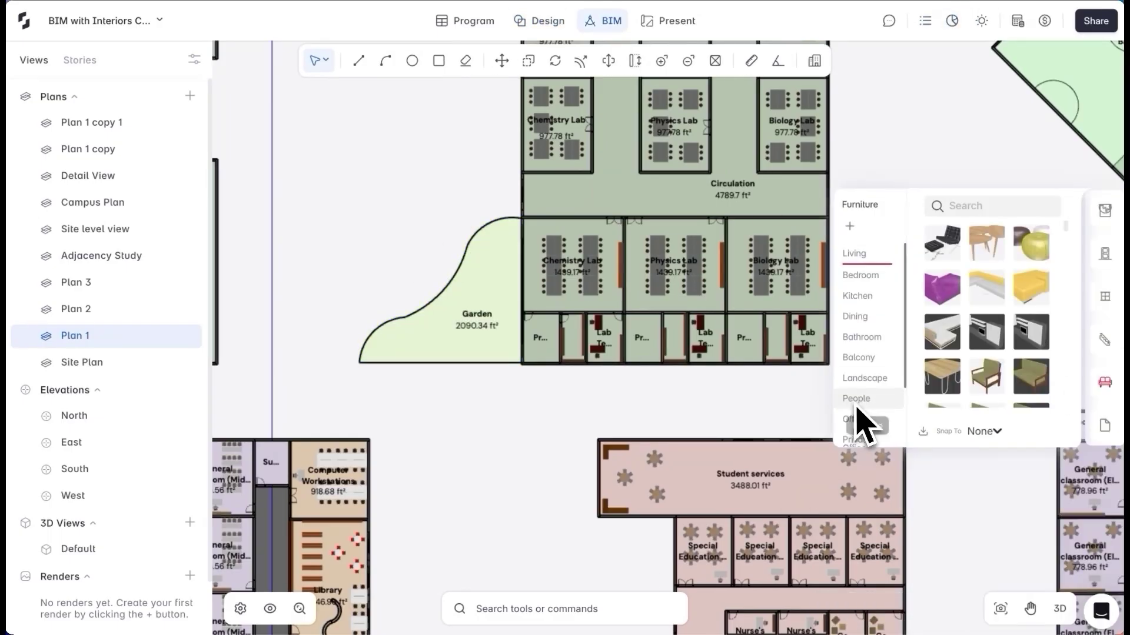
pyautogui.click(865, 378)
pyautogui.click(942, 240)
pyautogui.press('Escape')
pyautogui.scroll(-5, 461, 396)
pyautogui.scroll(-10, 470, 356)
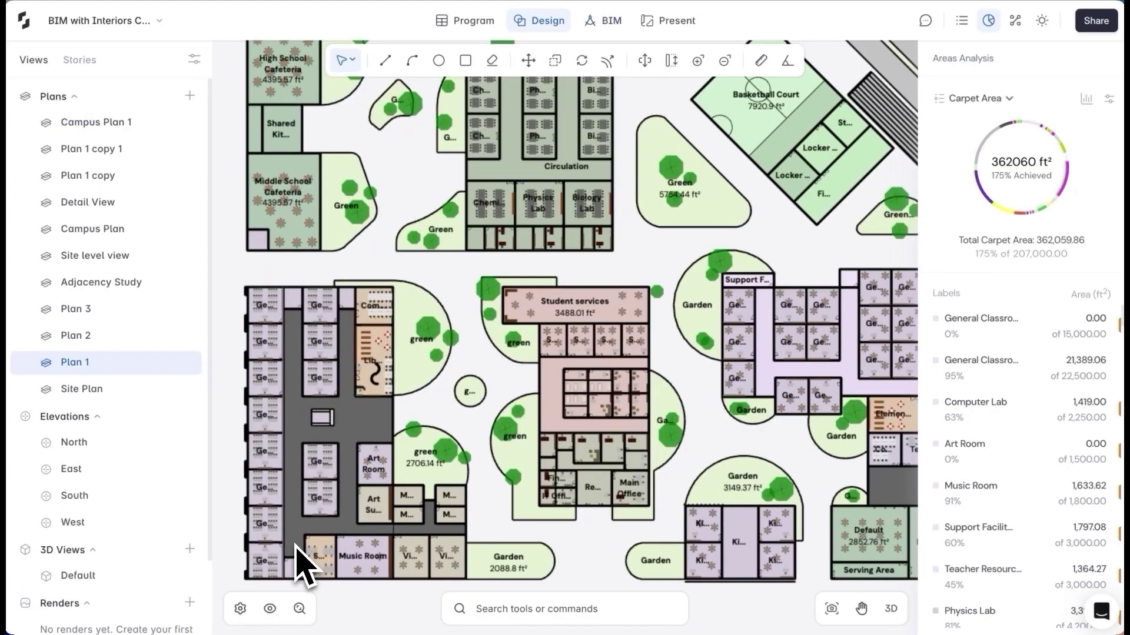
pyautogui.scroll(4, 299, 561)
# Switch the plan view to monochrome with hatching turned on
pyautogui.click(194, 59)
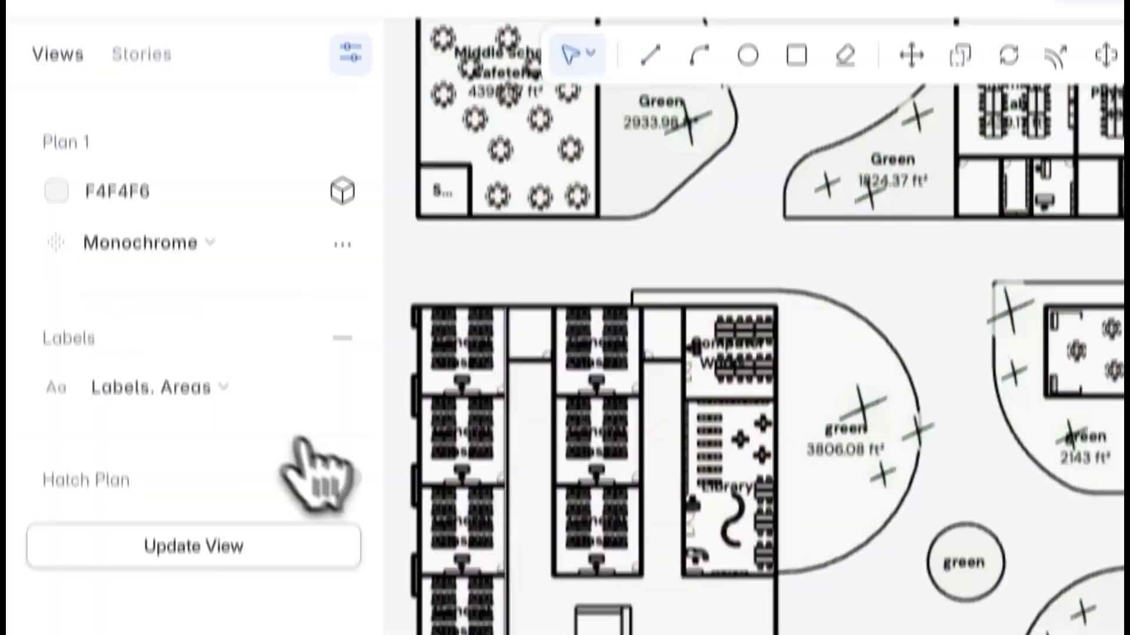
pyautogui.click(188, 294)
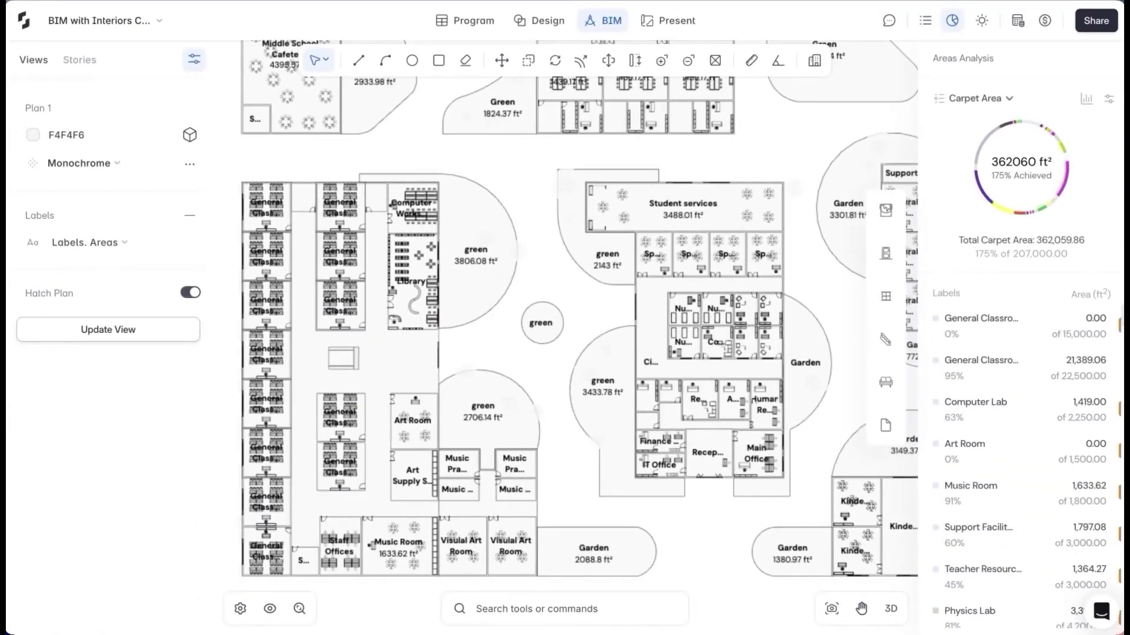
pyautogui.click(194, 58)
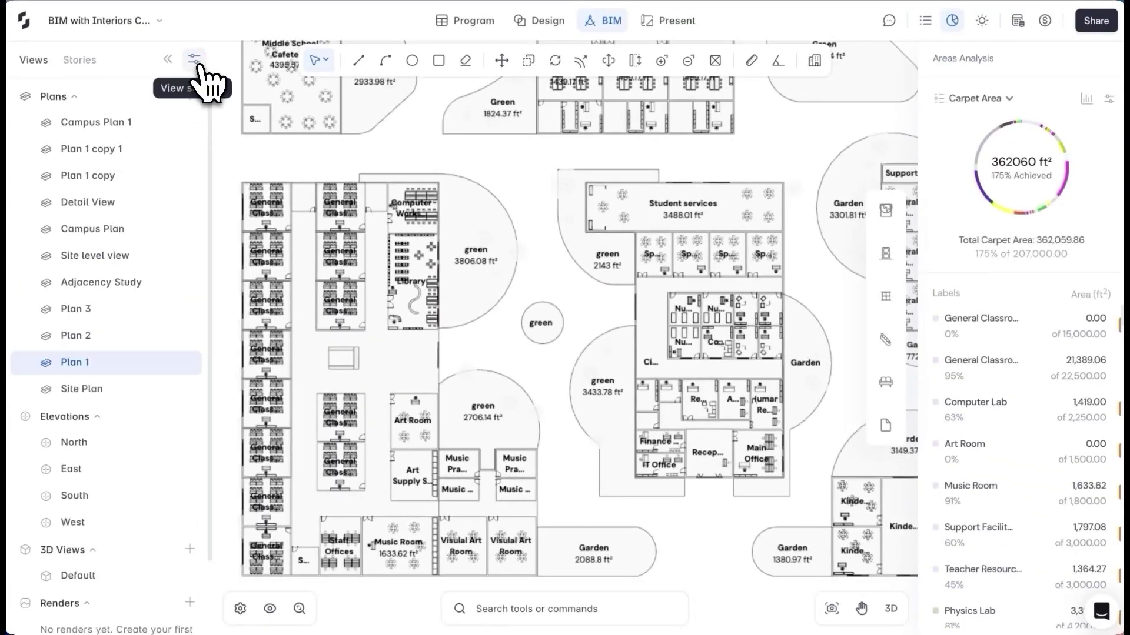
# Enlarge the campus plan on Sheet 4 and put the Middle School Plan on Sheet 5 at a larger scale
pyautogui.click(672, 22)
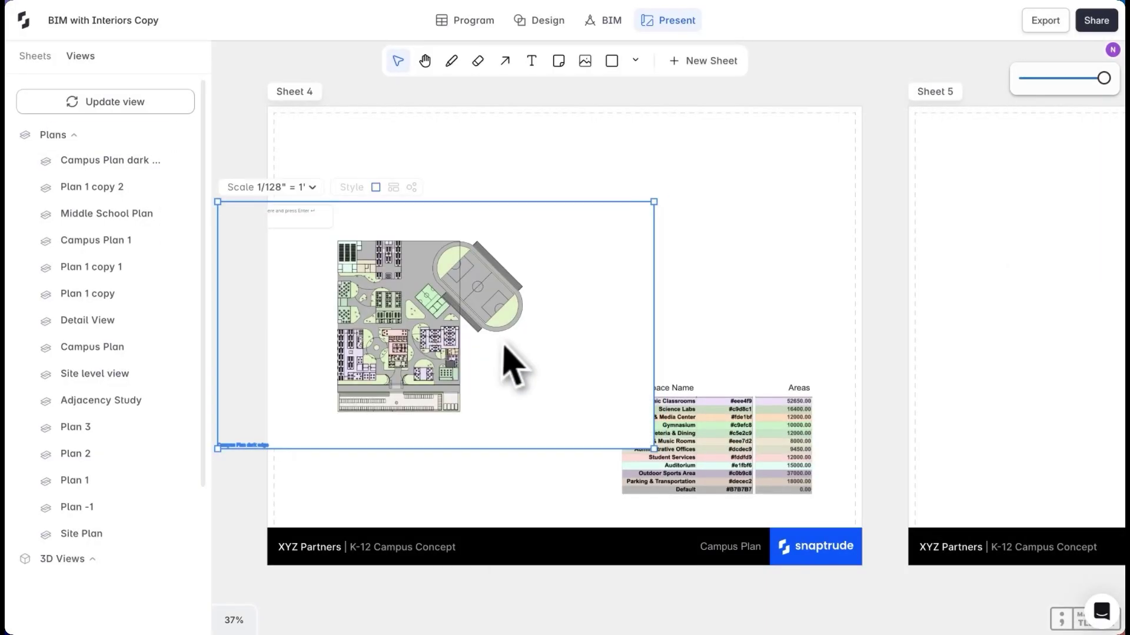
pyautogui.moveTo(423, 230); pyautogui.dragTo(578, 217)
pyautogui.hscroll(10, 635, 612)
pyautogui.moveTo(94, 213); pyautogui.dragTo(448, 298)
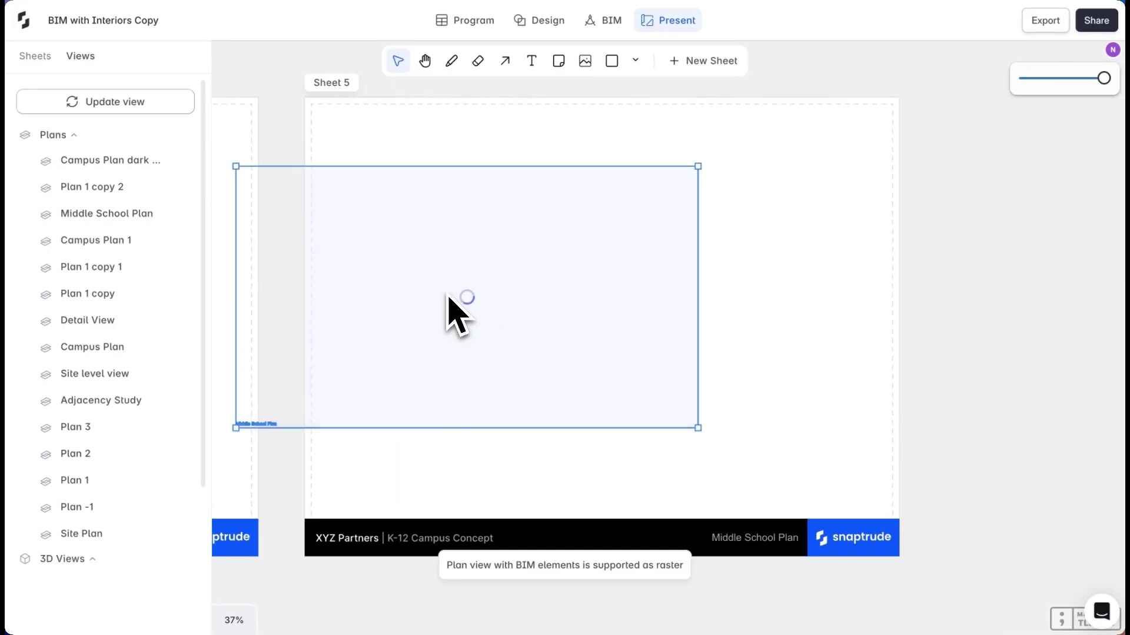
pyautogui.click(276, 149)
pyautogui.click(309, 347)
# Reposition and widen the Middle School Plan view within Sheet 5
pyautogui.moveTo(461, 253); pyautogui.dragTo(502, 353)
pyautogui.moveTo(881, 279); pyautogui.dragTo(894, 280)
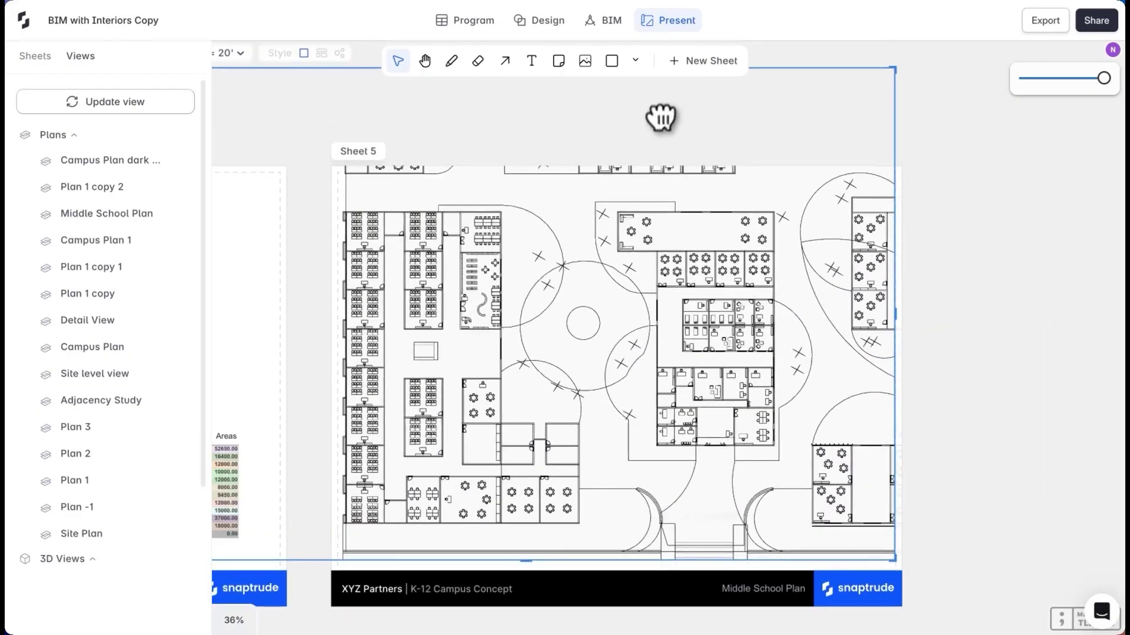
pyautogui.scroll(2, 527, 191)
pyautogui.scroll(-2, 479, 566)
pyautogui.scroll(-3, 479, 567)
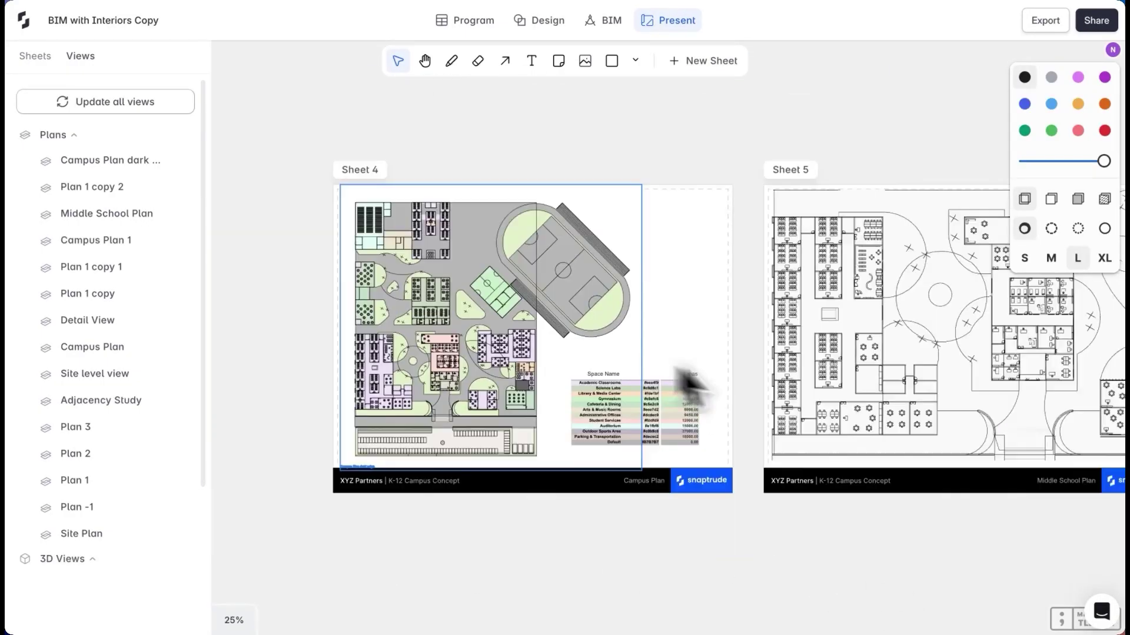
pyautogui.hscroll(2, 857, 423)
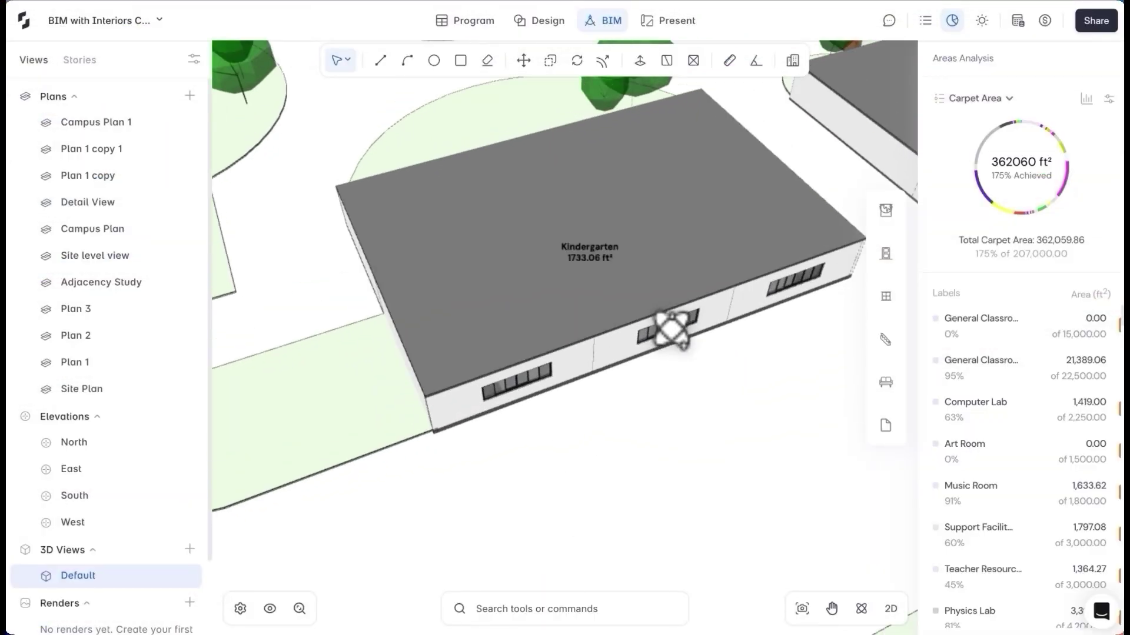
# Draw a new 90' 9" wall along the building's long side
pyautogui.moveTo(671, 328); pyautogui.dragTo(641, 445)
pyautogui.scroll(3, 629, 429)
pyautogui.press('d')
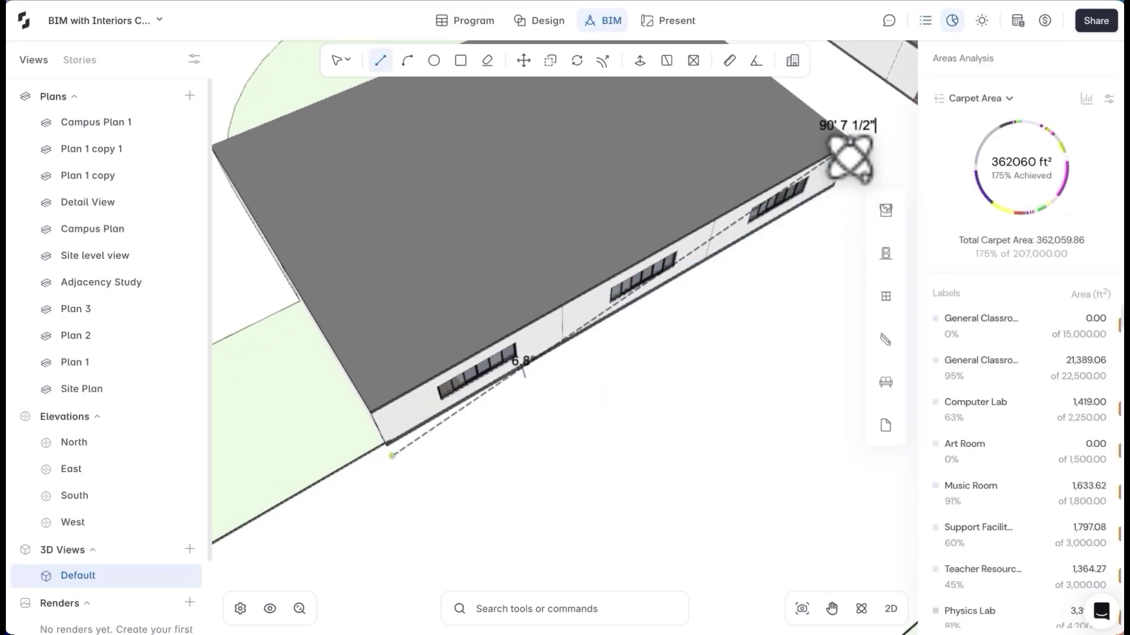
pyautogui.press('Return')
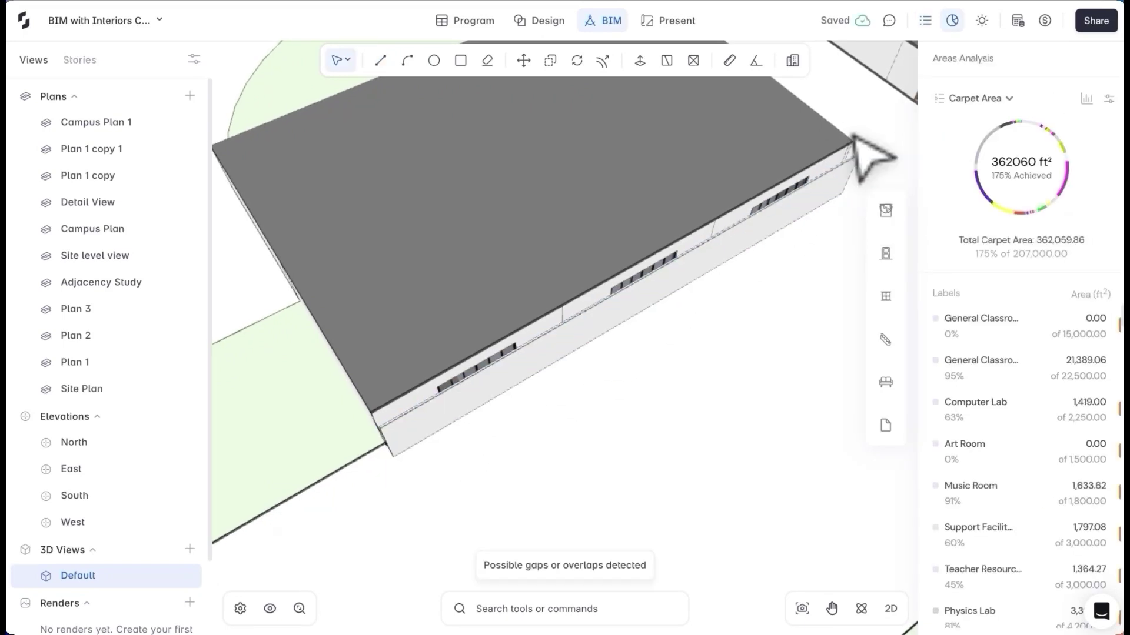
# Raise the new wall's height to 12'
pyautogui.moveTo(865, 159); pyautogui.dragTo(681, 231, button='middle')
pyautogui.click(617, 285)
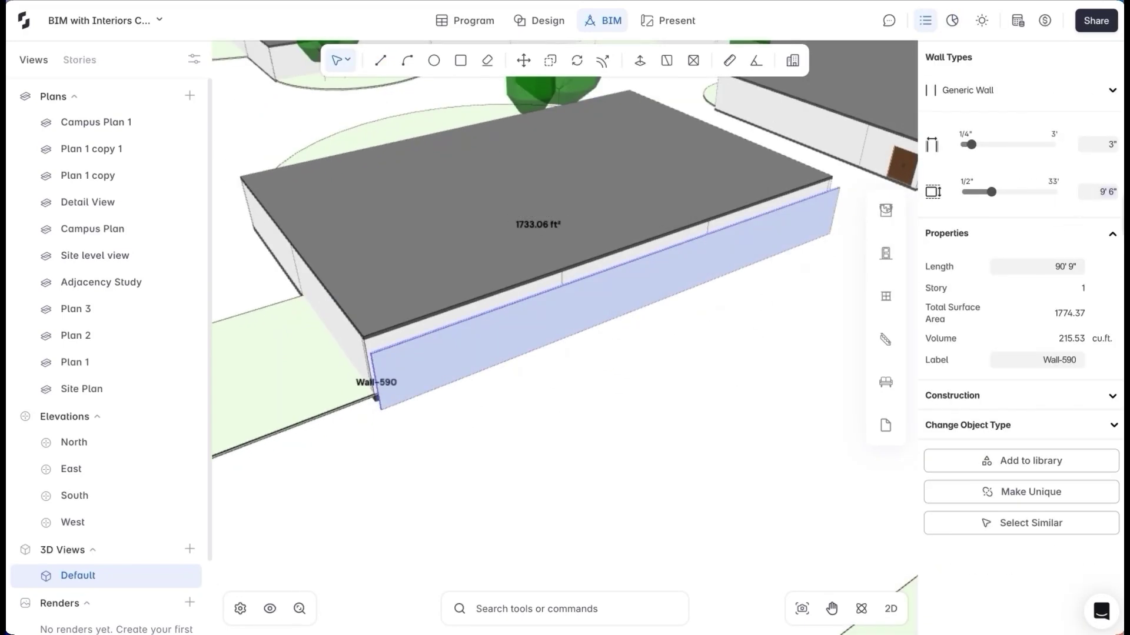
pyautogui.moveTo(992, 191); pyautogui.dragTo(997, 192)
pyautogui.click(605, 396)
# Apply a metal mesh material to the 12' wall from the materials library
pyautogui.click(588, 300)
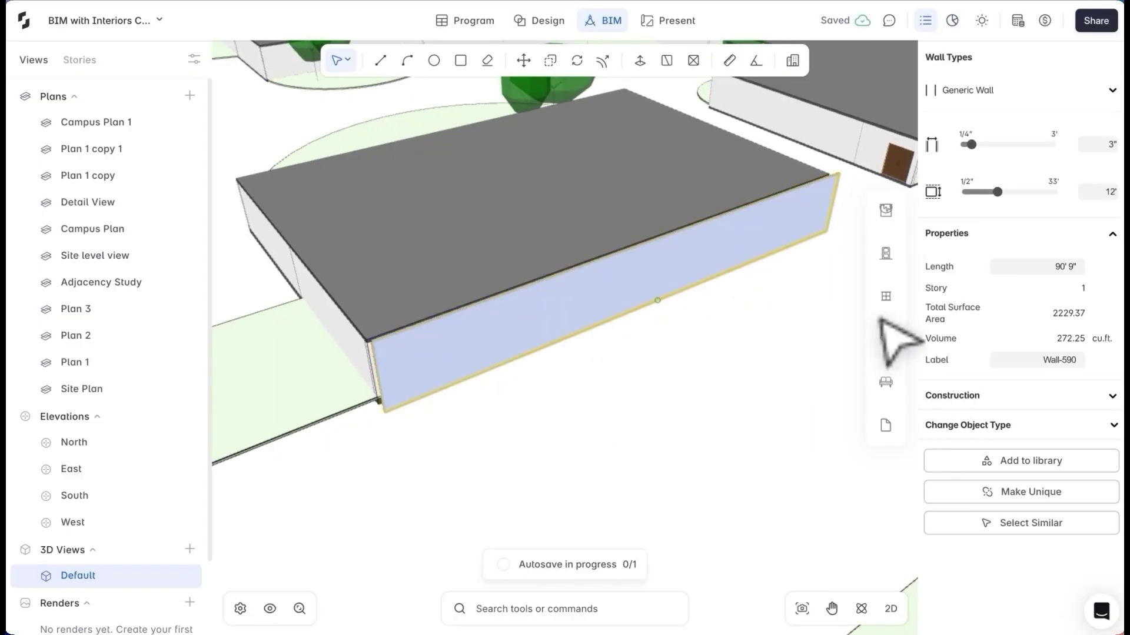
pyautogui.click(885, 212)
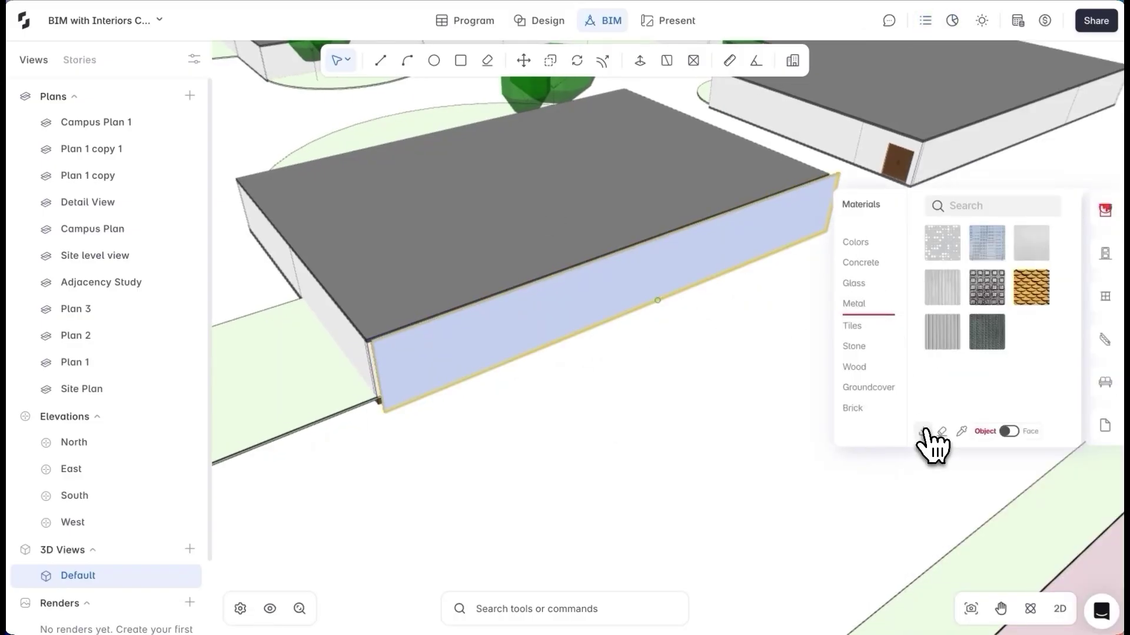
pyautogui.click(923, 432)
pyautogui.click(755, 217)
pyautogui.click(612, 328)
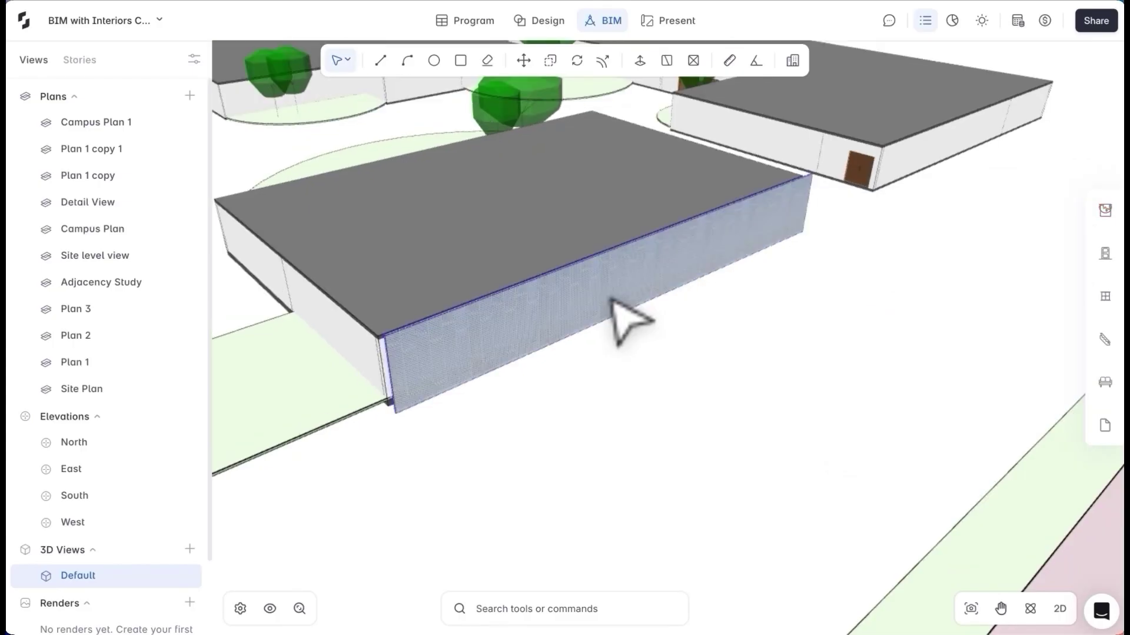
# Change the Kindergarten's side wall and its neighbour to the Glass curtain wall type
pyautogui.press('m')
pyautogui.press('Escape')
pyautogui.scroll(-5, 659, 432)
pyautogui.scroll(4, 836, 406)
pyautogui.moveTo(823, 364); pyautogui.dragTo(663, 301, button='middle')
pyautogui.scroll(5, 618, 373)
pyautogui.click(618, 373)
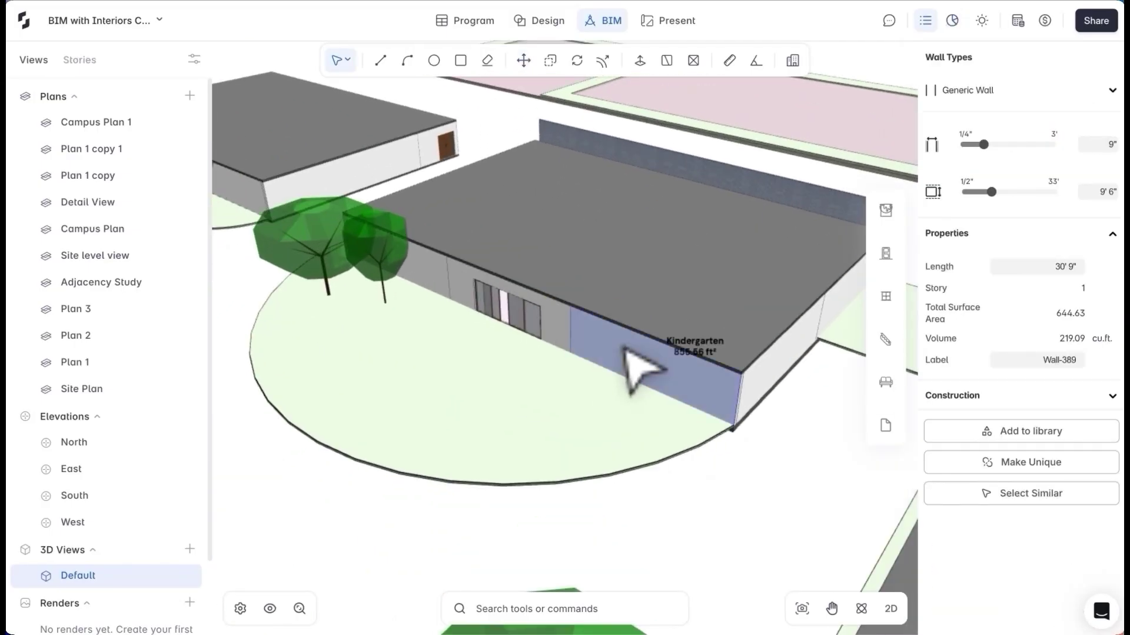
pyautogui.click(1072, 94)
pyautogui.scroll(-3, 1012, 227)
pyautogui.click(1000, 179)
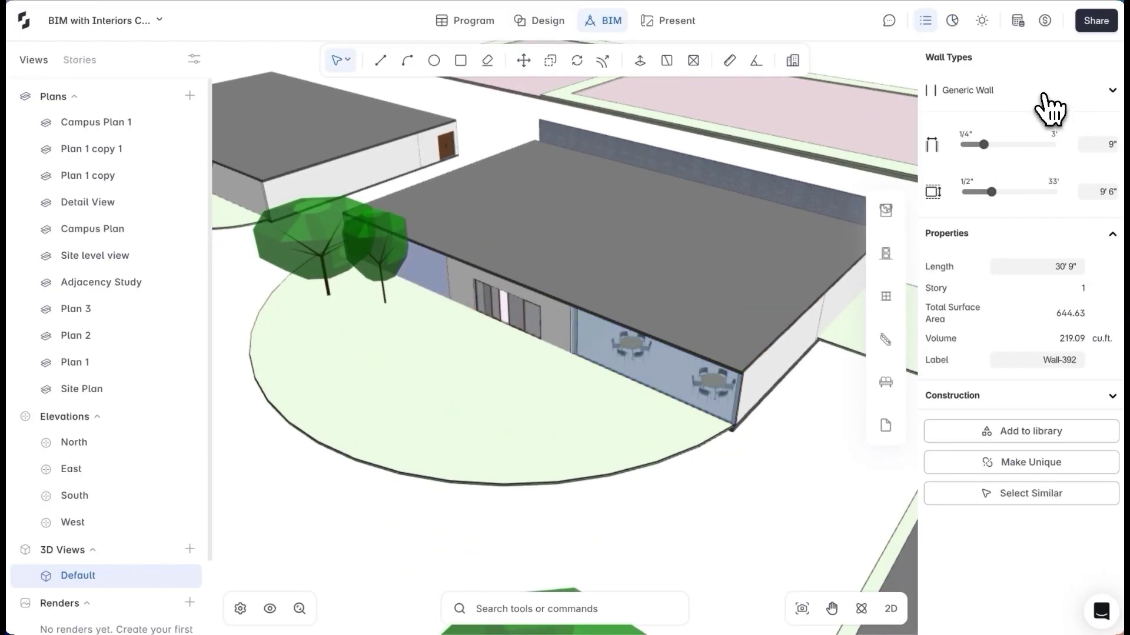
pyautogui.click(1052, 91)
pyautogui.click(1003, 179)
pyautogui.press('Escape')
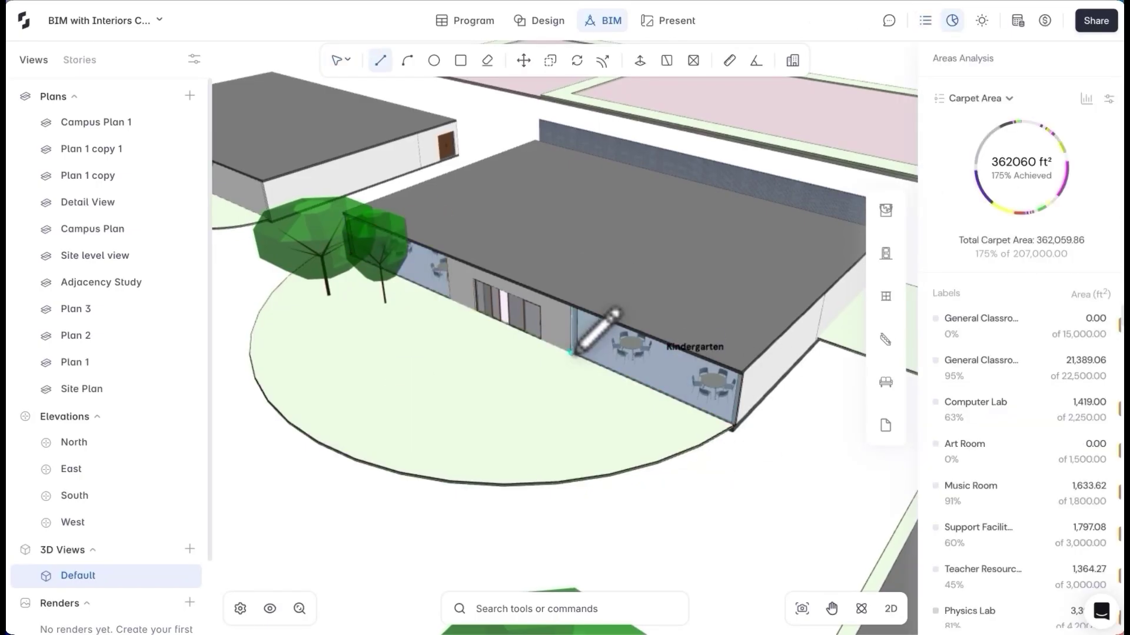
# Add a 1' fin 4" thick and array it along the glass at 3' 6" spacing
pyautogui.scroll(3, 573, 353)
pyautogui.press('Return')
pyautogui.press('Return')
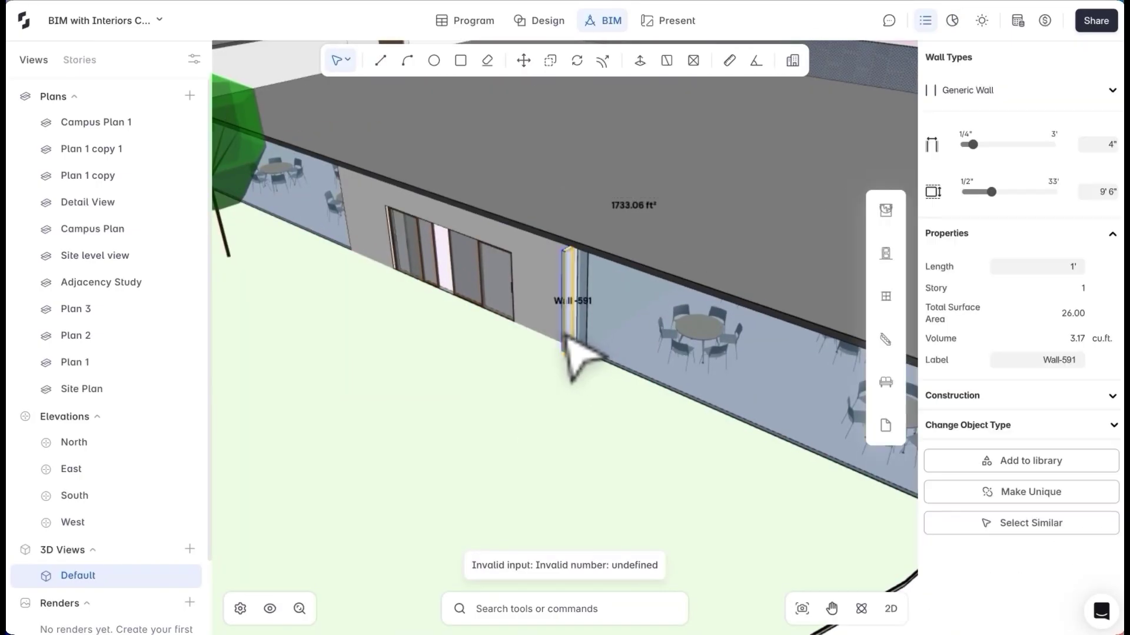
pyautogui.press('c')
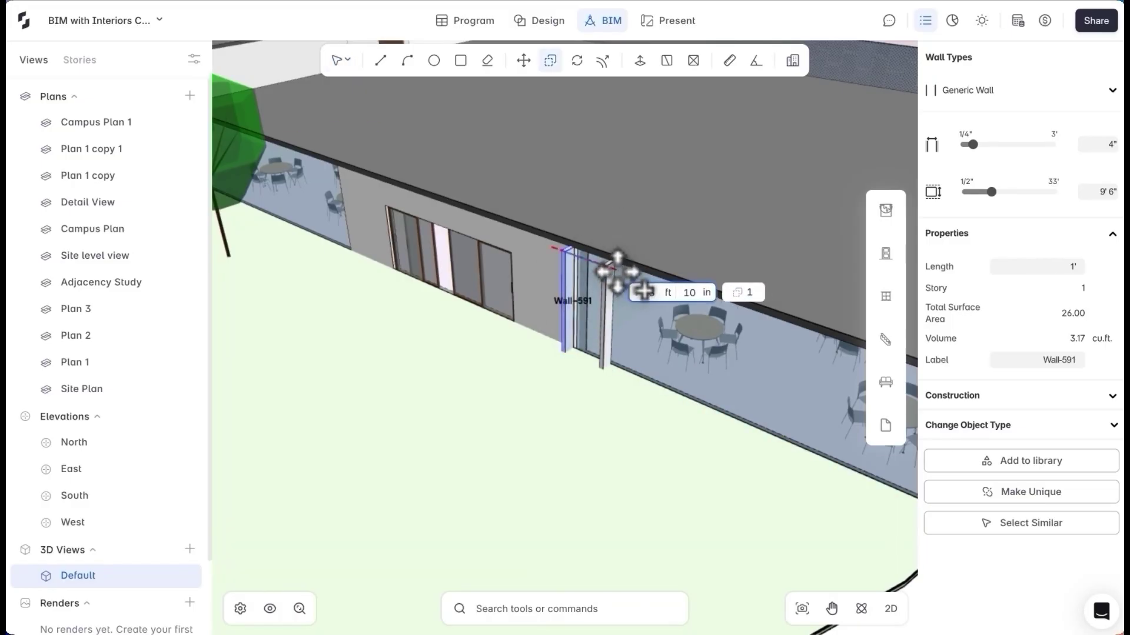
pyautogui.press('Return')
pyautogui.scroll(-10, 643, 291)
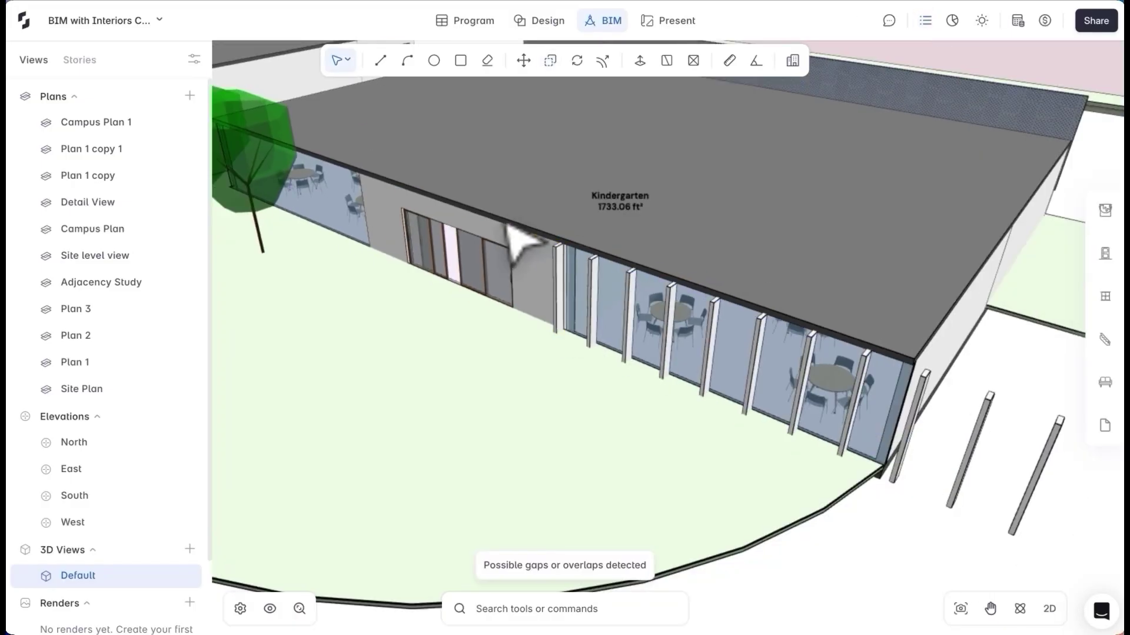
pyautogui.moveTo(823, 353); pyautogui.dragTo(711, 382, button='right')
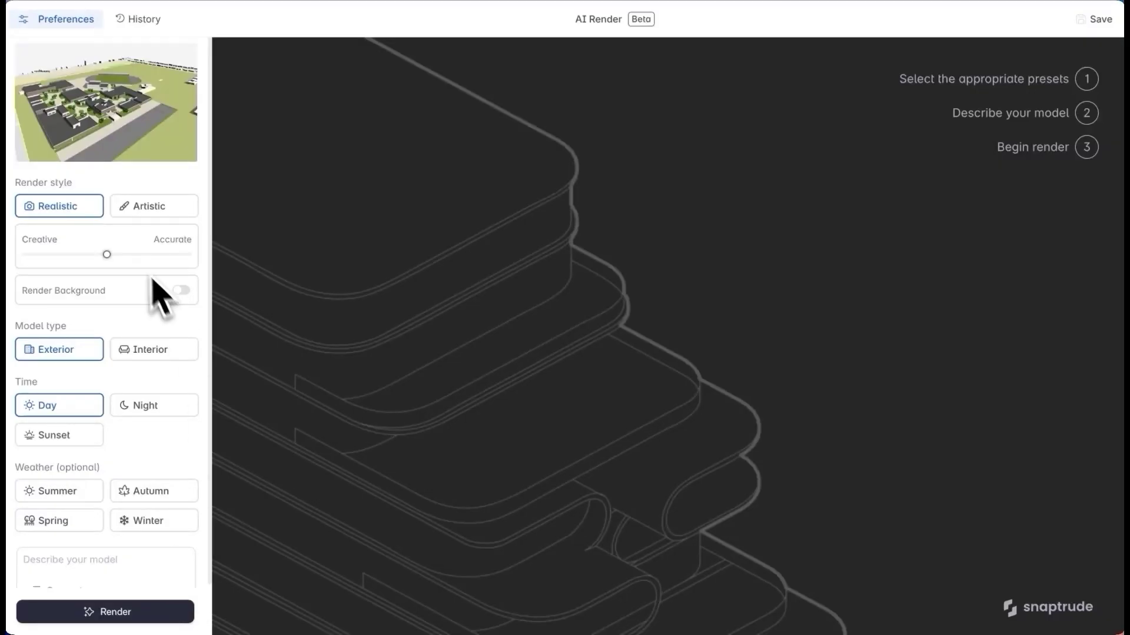
# Shift the render toward Accurate, set Autumn weather and generate a suggested description
pyautogui.moveTo(106, 254); pyautogui.dragTo(131, 256)
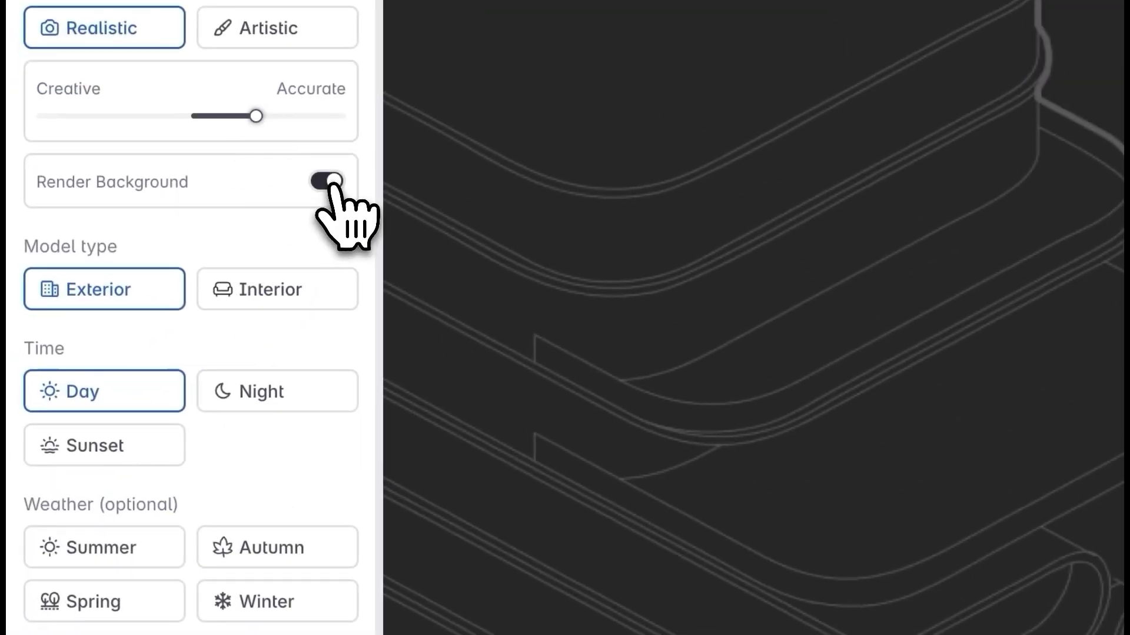
pyautogui.click(250, 548)
pyautogui.scroll(-1, 176, 529)
pyautogui.click(147, 518)
pyautogui.scroll(-2, 176, 518)
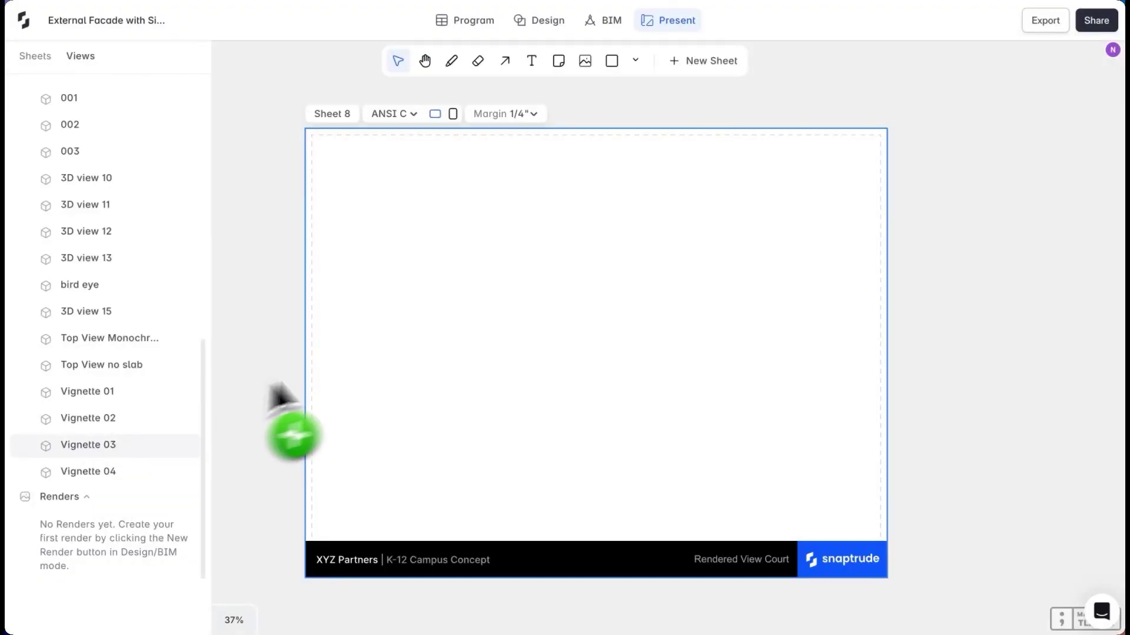
# Place the Vignette 03 render on Sheet 8 and enlarge it to fill the sheet
pyautogui.moveTo(594, 386); pyautogui.dragTo(594, 386)
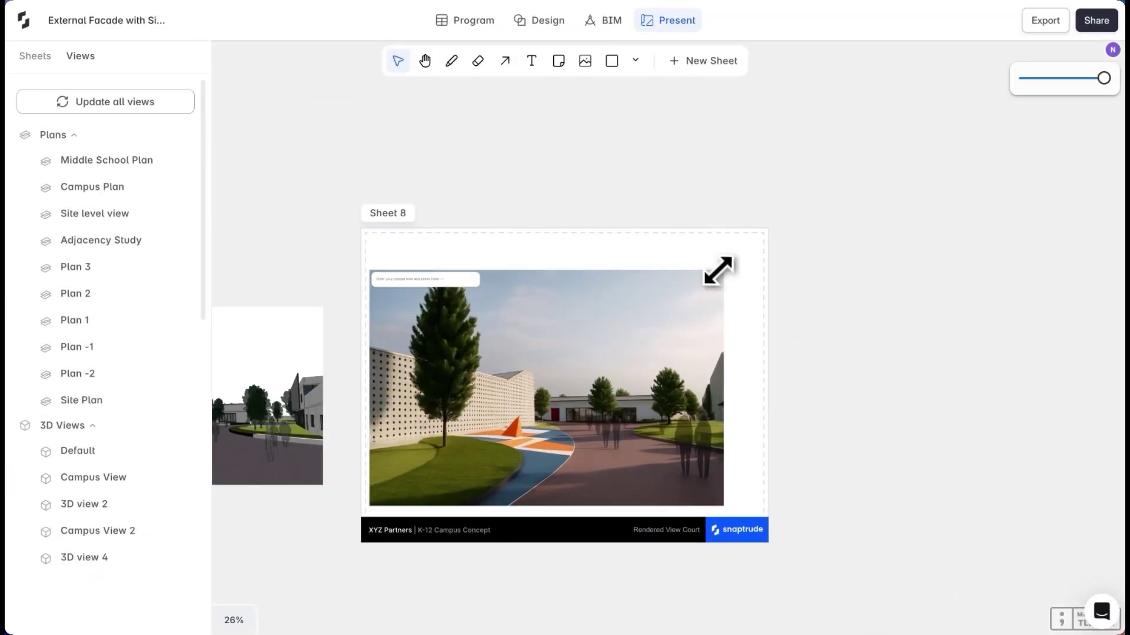
pyautogui.moveTo(718, 270); pyautogui.dragTo(766, 228)
pyautogui.moveTo(373, 373); pyautogui.dragTo(366, 373)
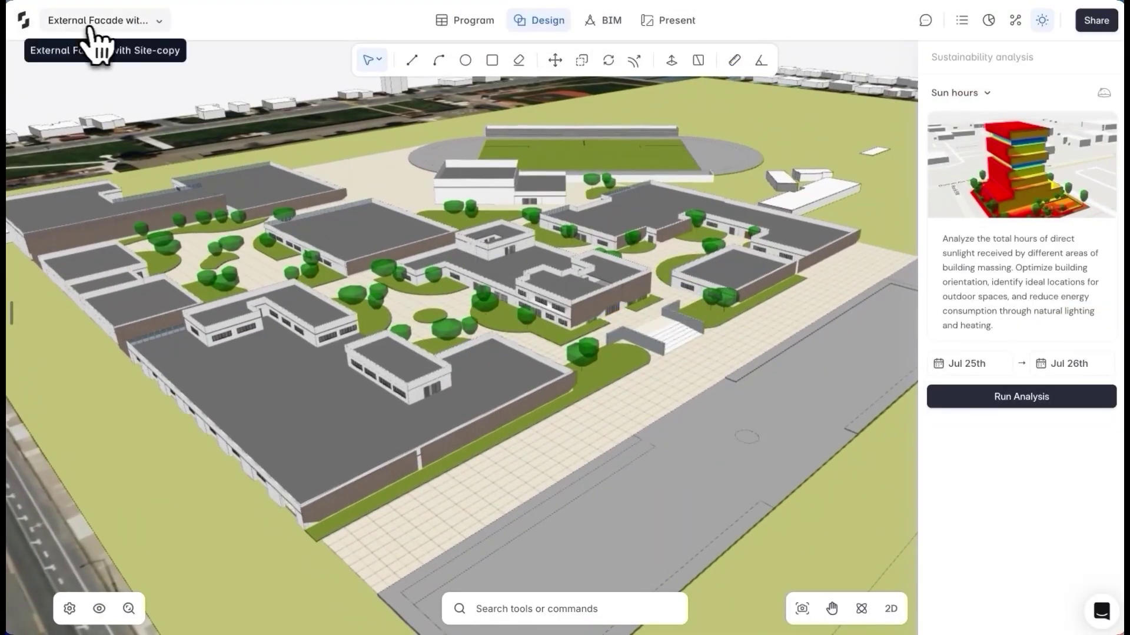
# Export the campus model with the Revit export file format
pyautogui.click(91, 20)
pyautogui.moveTo(294, 309)
pyautogui.click(423, 306)
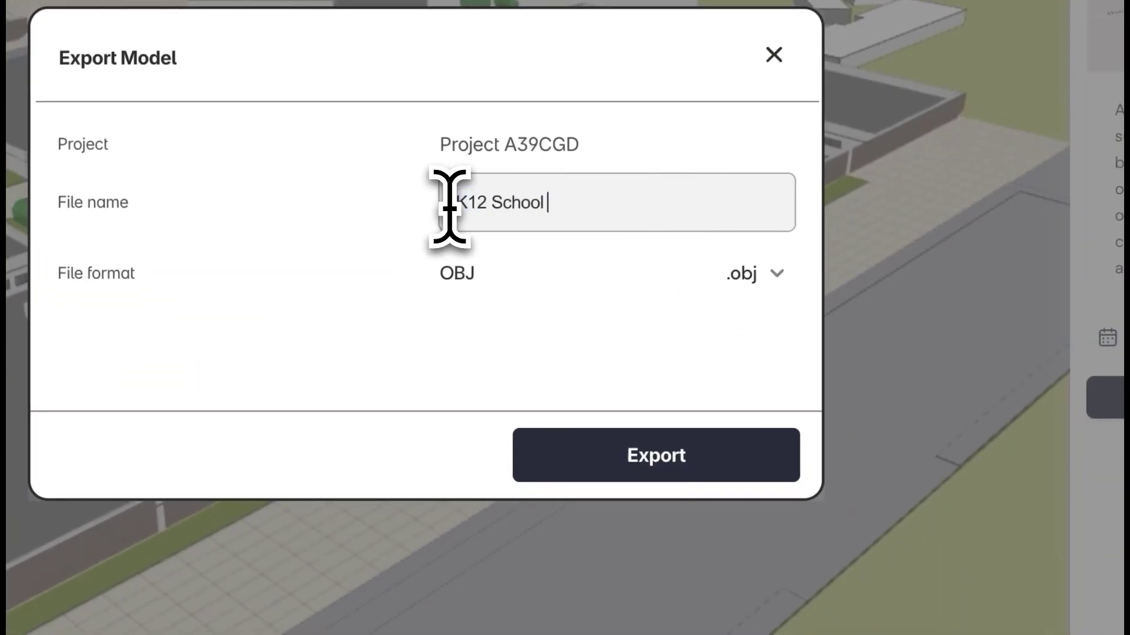
pyautogui.click(462, 273)
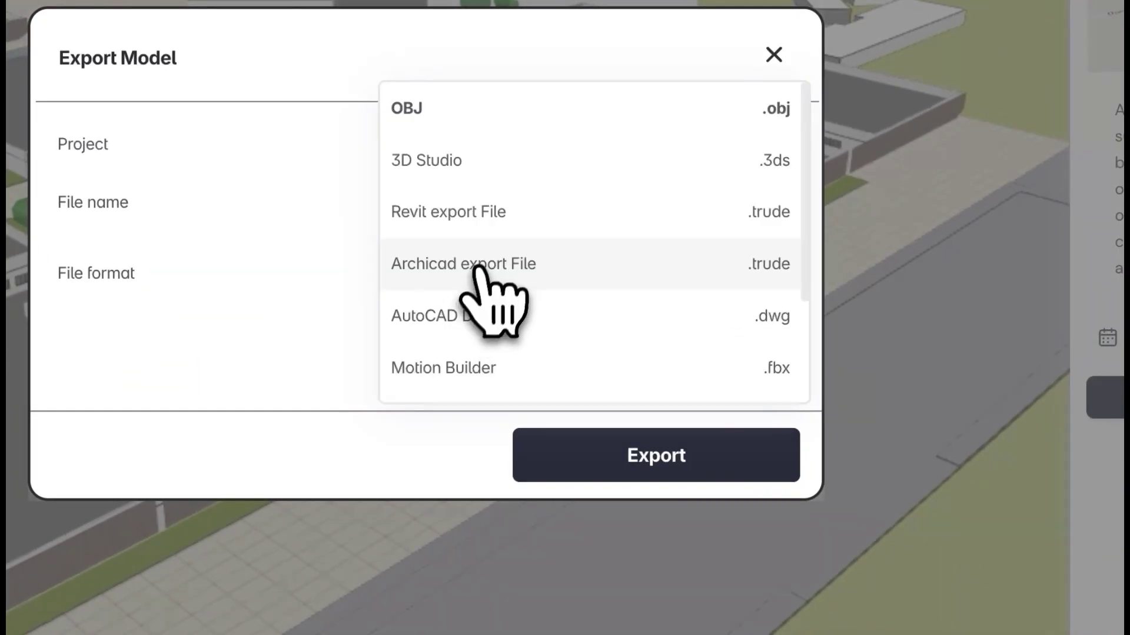
pyautogui.click(487, 236)
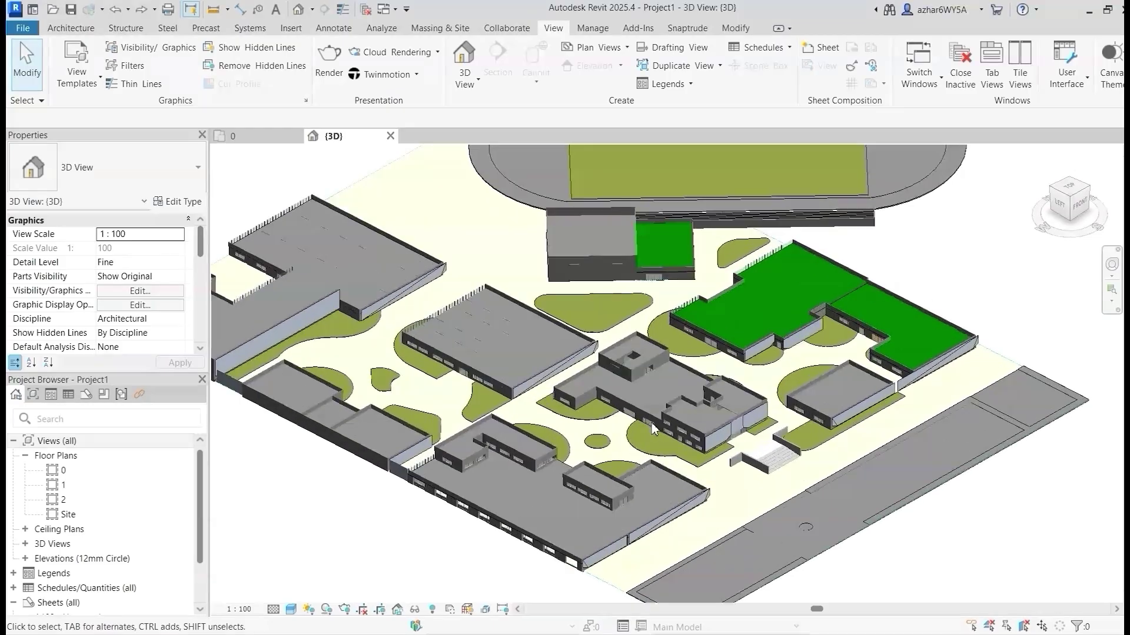
# Zoom into the facade and select the 4800 x 2100 glazed sliding door to view its properties
pyautogui.scroll(6, 653, 430)
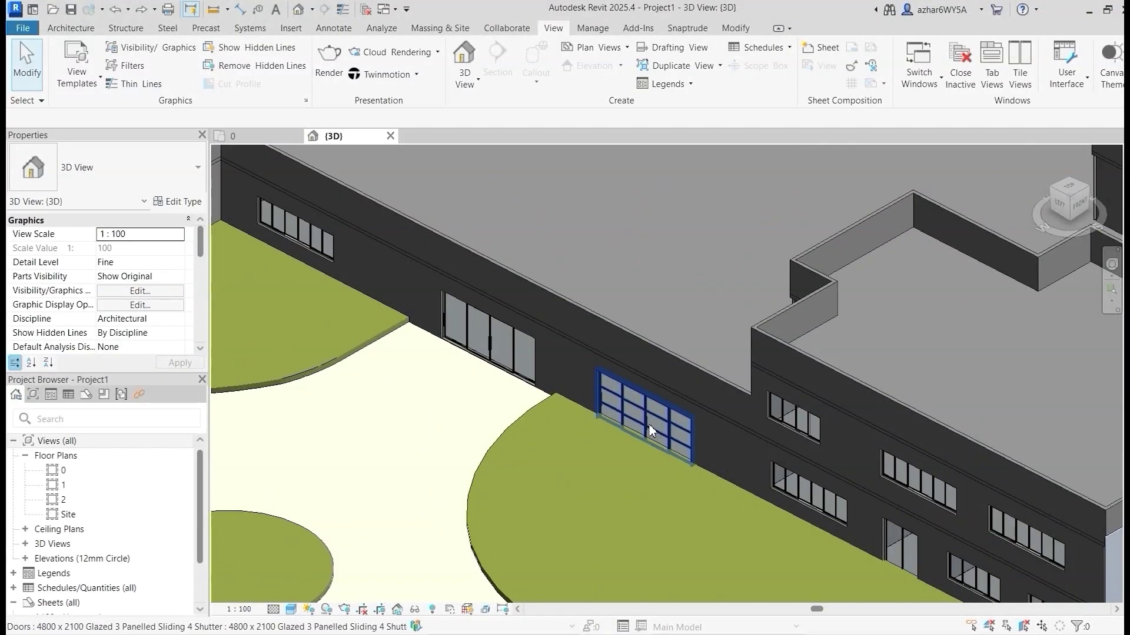
pyautogui.click(651, 431)
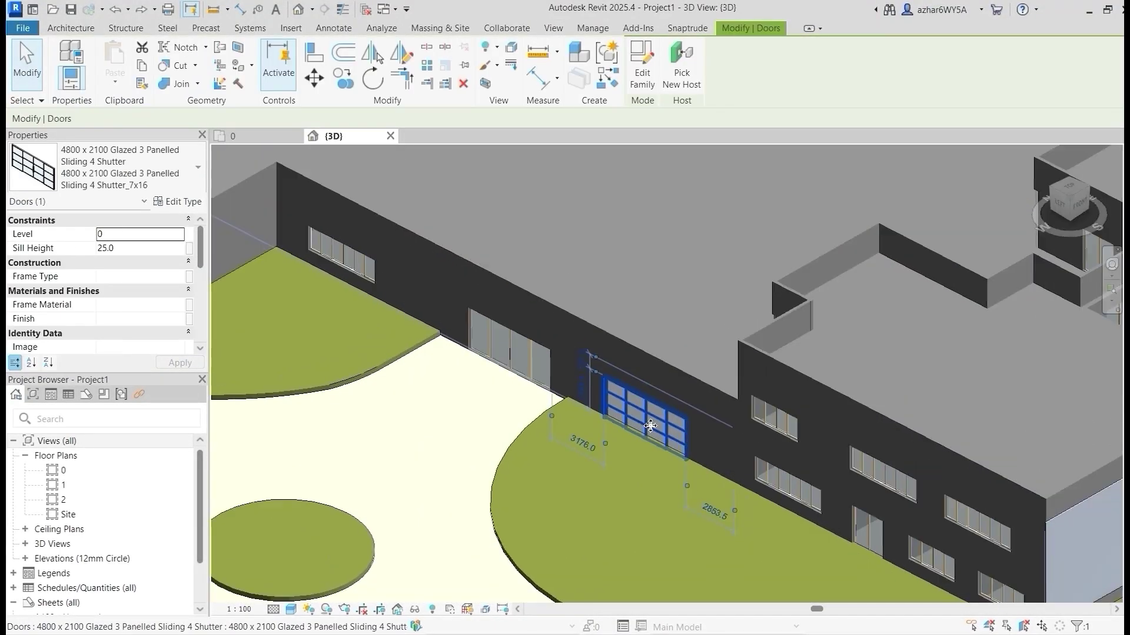